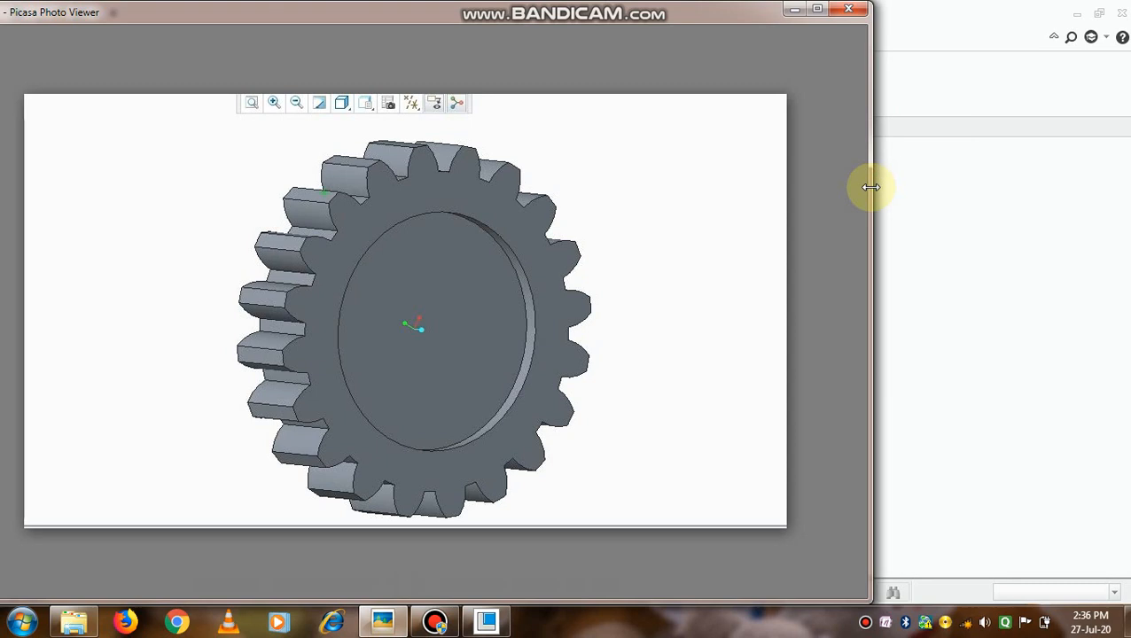
# Create the new part from the mmns_part_solid template
pyautogui.click(800, 12)
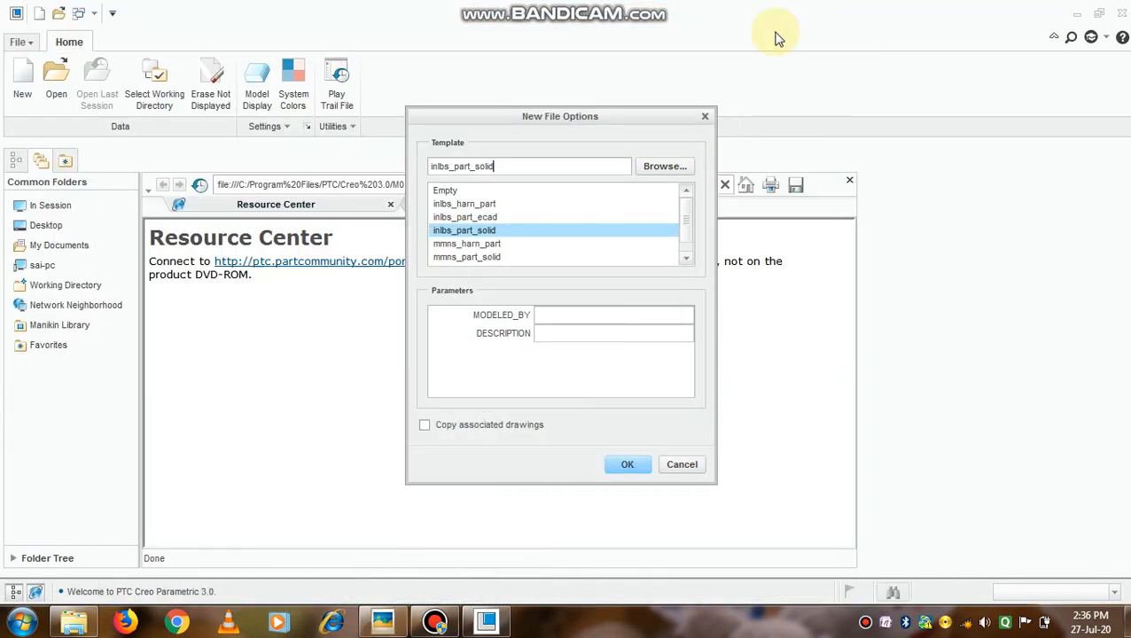
pyautogui.click(456, 257)
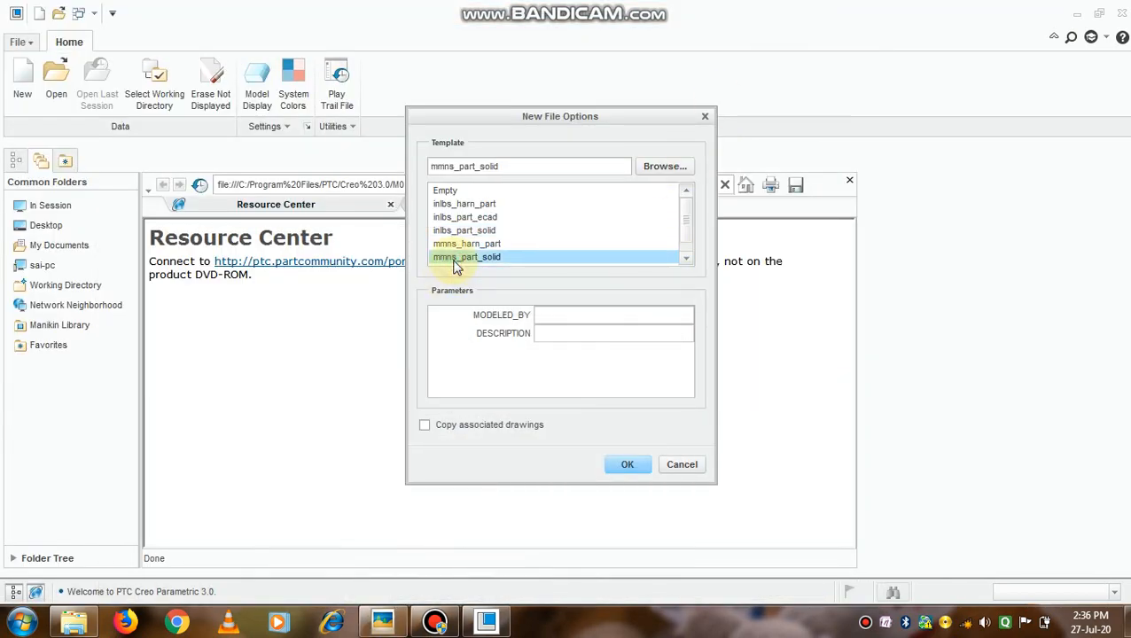
pyautogui.click(628, 466)
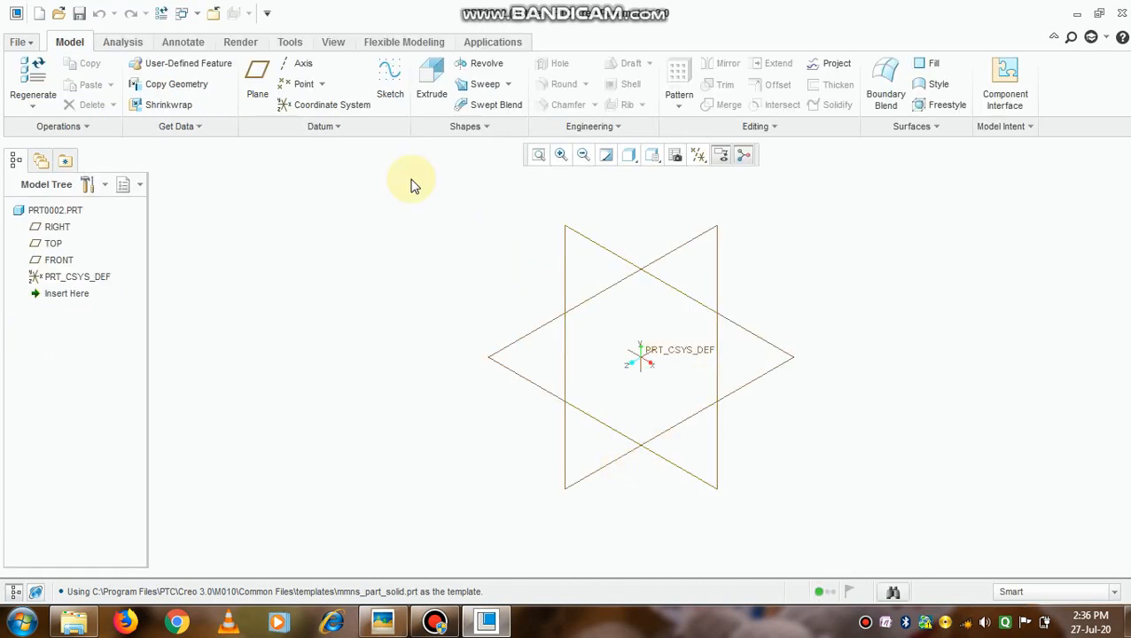
# Start an extrusion on the TOP plane and sketch a 250 mm diameter circle centred on the origin
pyautogui.click(55, 244)
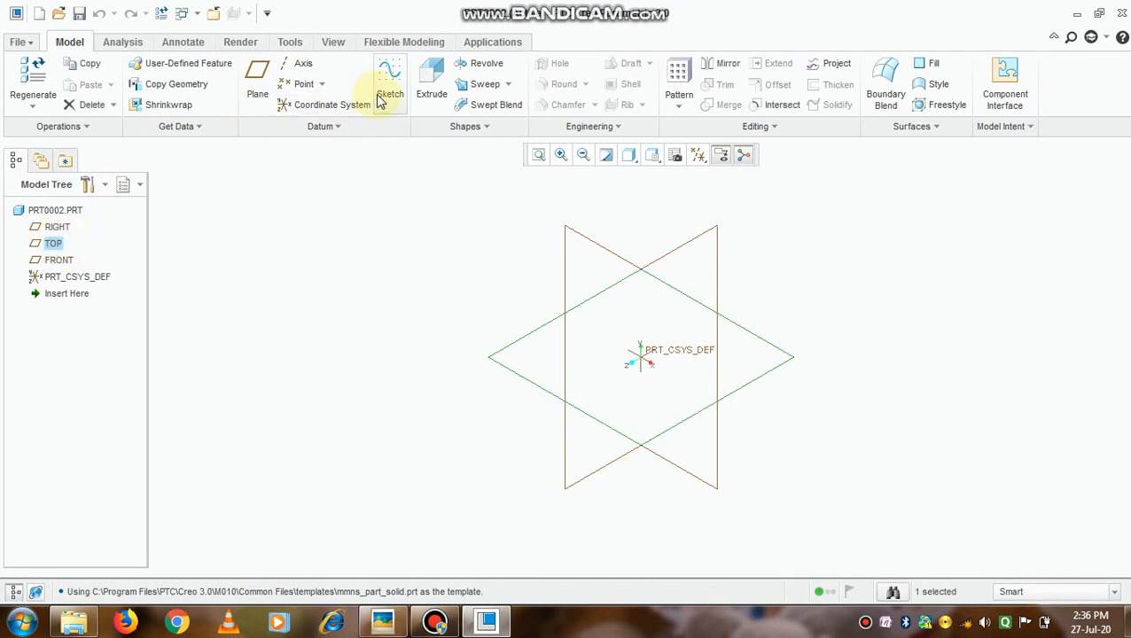
pyautogui.click(429, 89)
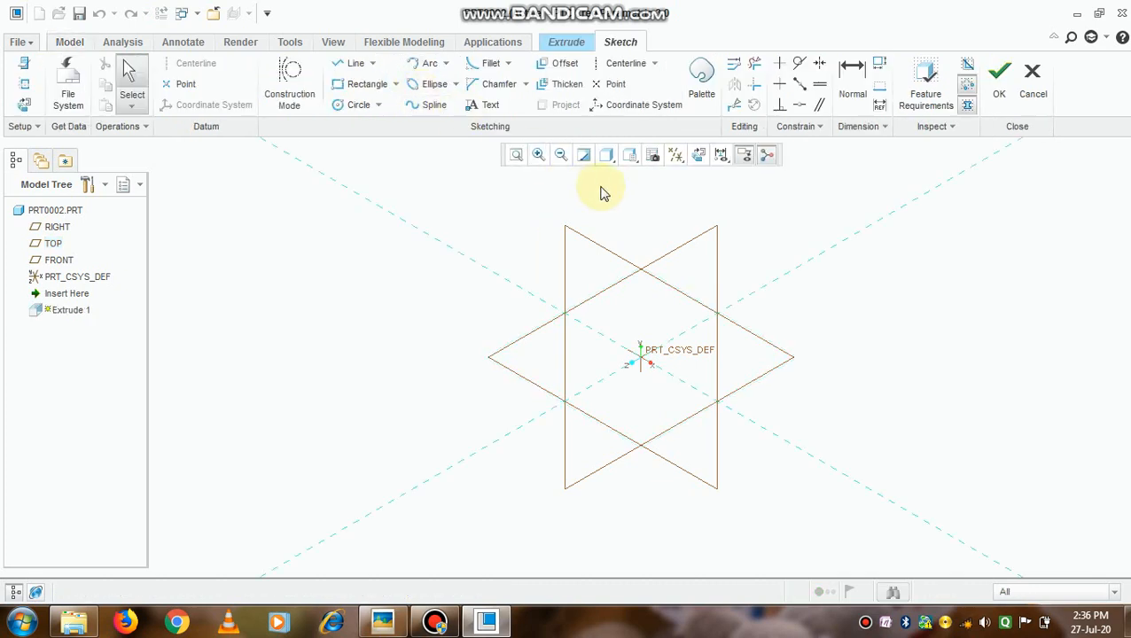
pyautogui.click(700, 154)
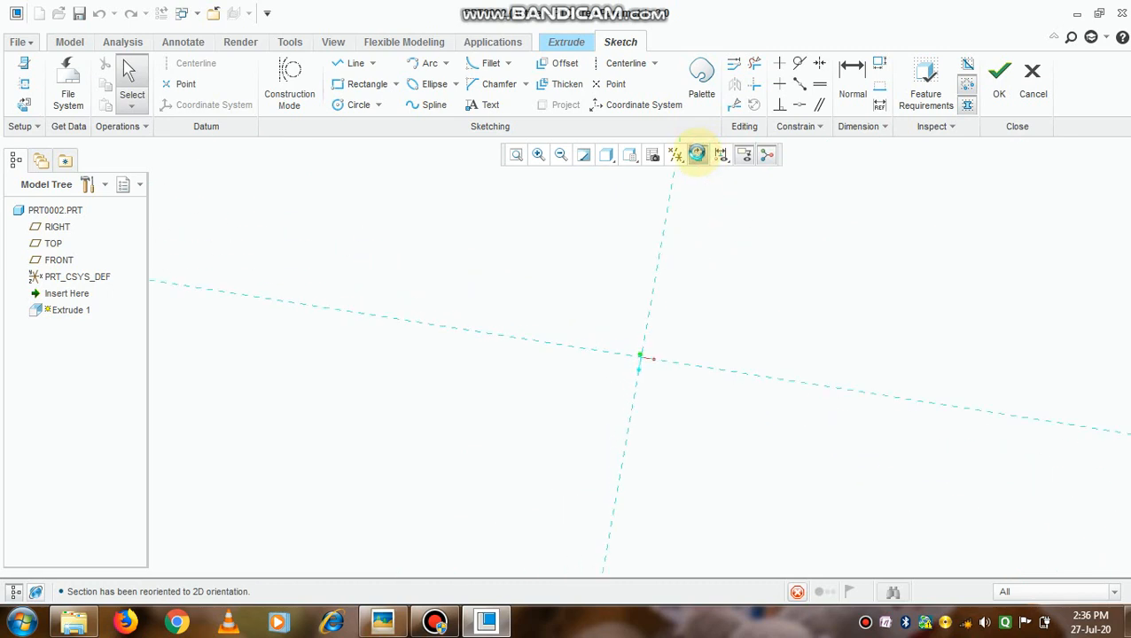
pyautogui.click(355, 104)
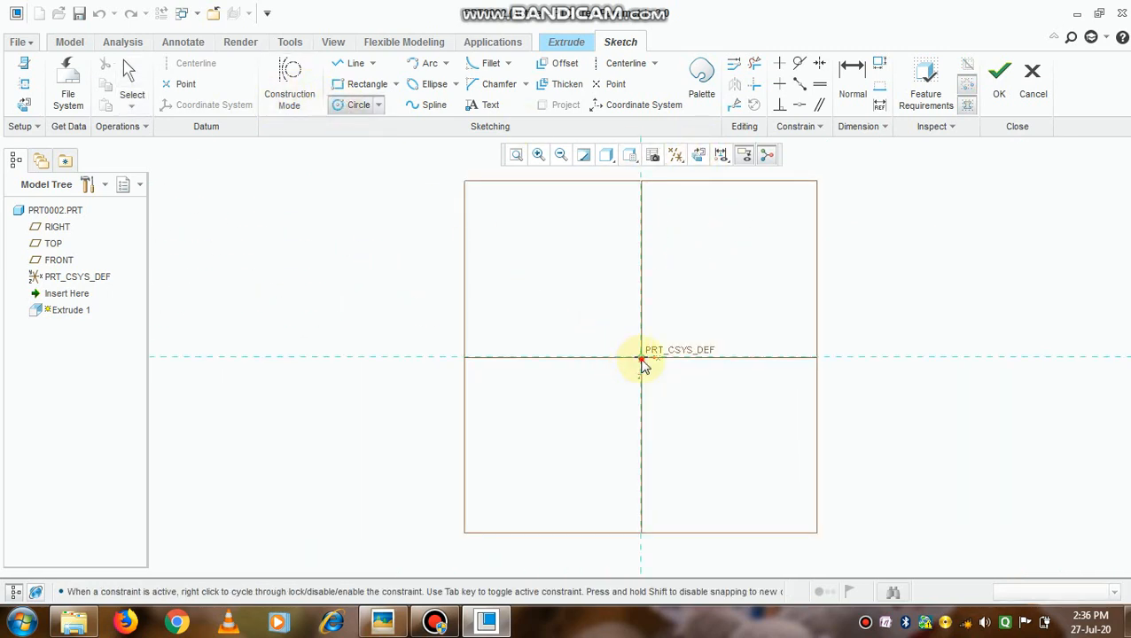
pyautogui.click(641, 359)
pyautogui.click(581, 413)
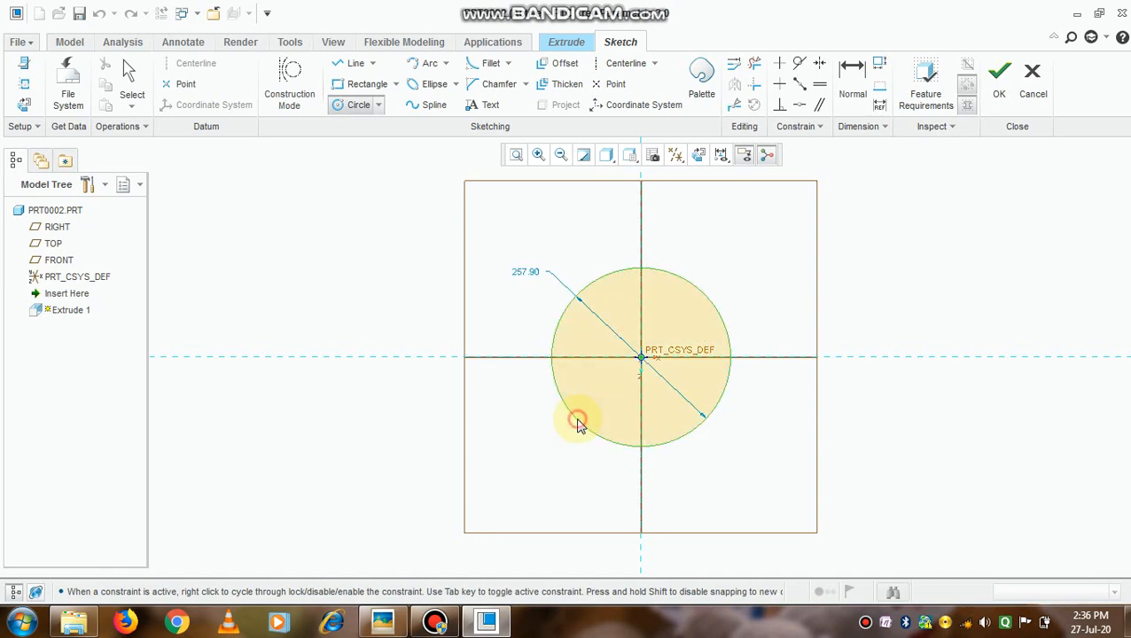
pyautogui.middleClick(537, 293)
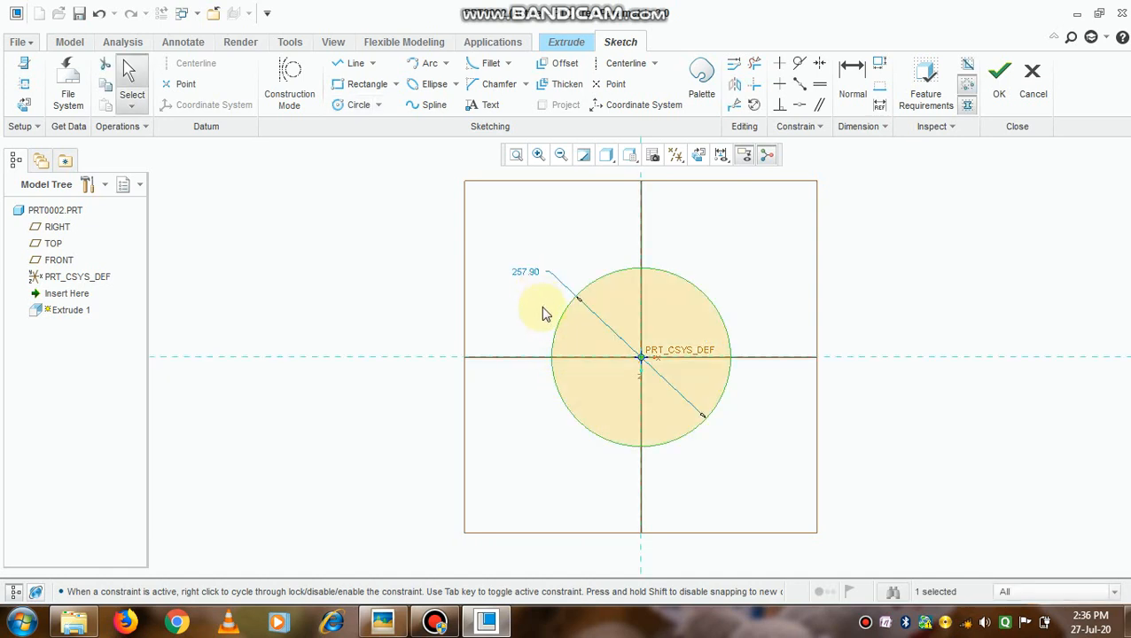
pyautogui.doubleClick(525, 269)
pyautogui.write('250')
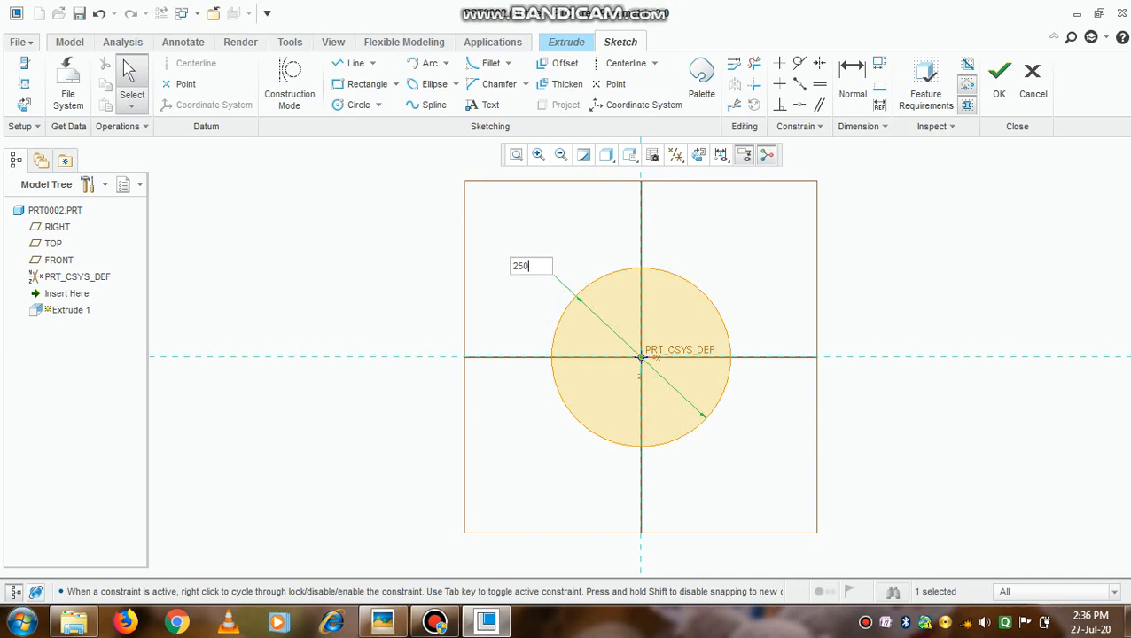
pyautogui.press('Return')
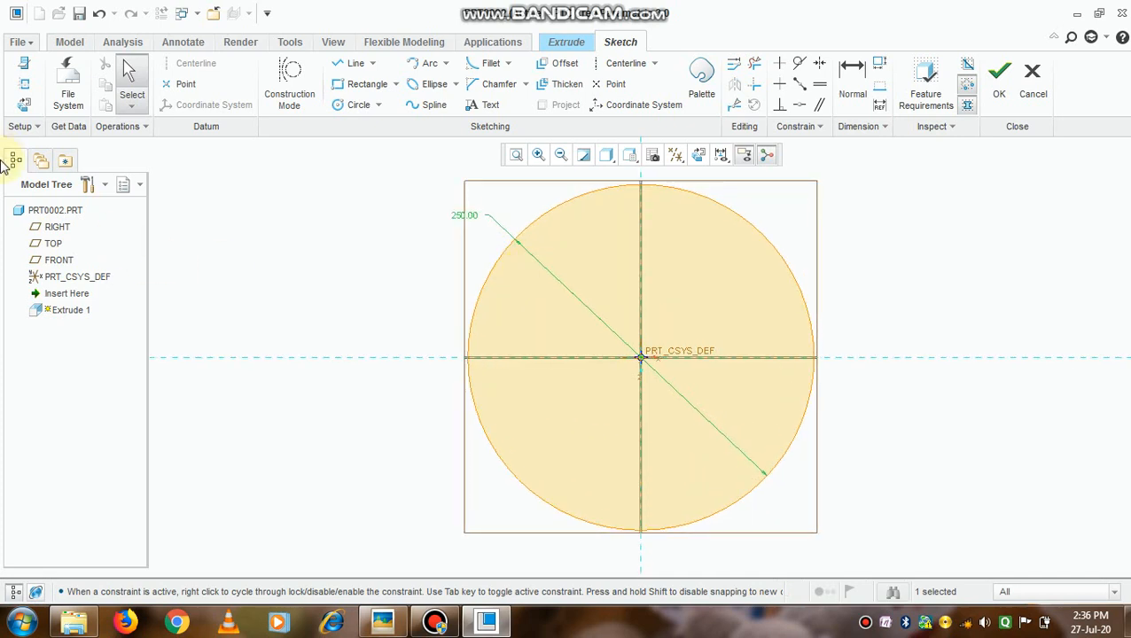
# Add a concentric inner circle at the origin and set its diameter to 150 mm
pyautogui.click(338, 105)
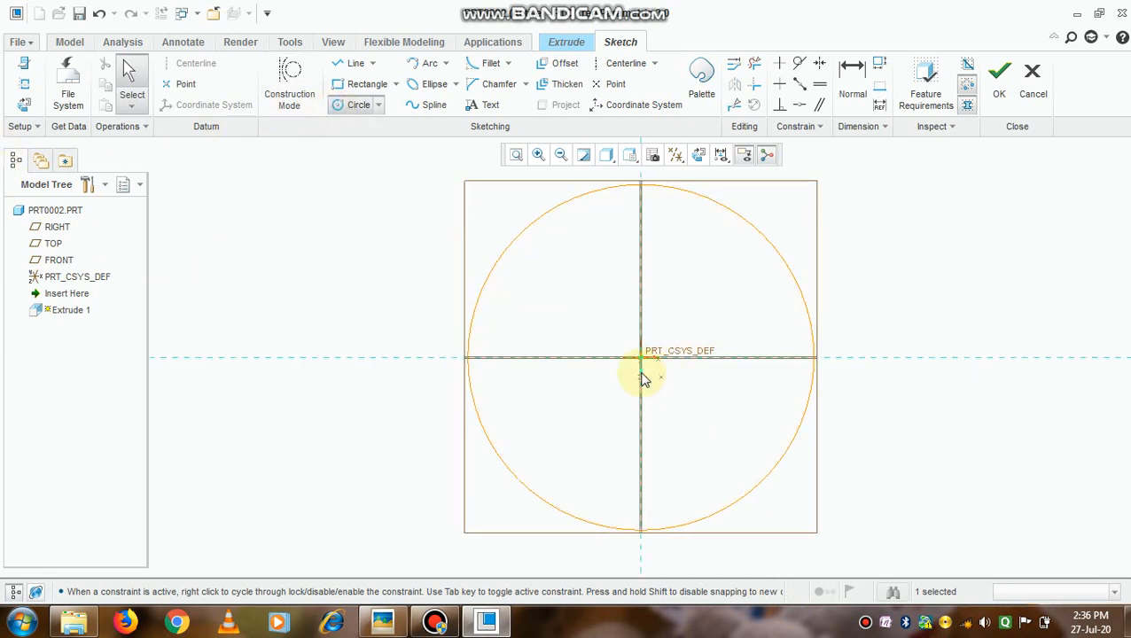
pyautogui.click(641, 359)
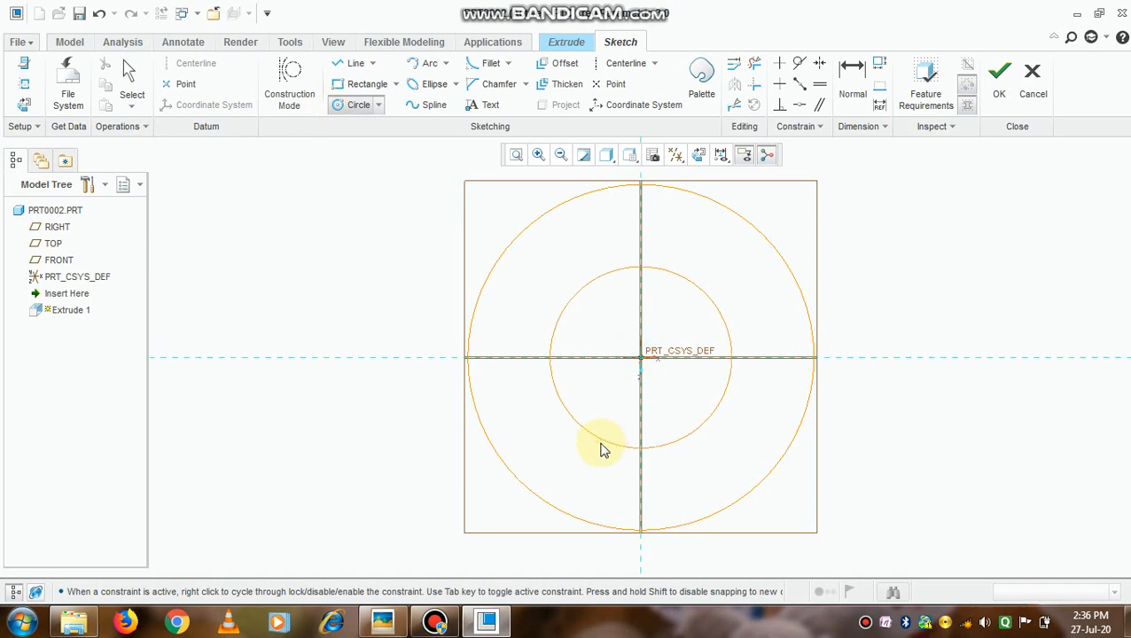
pyautogui.click(600, 452)
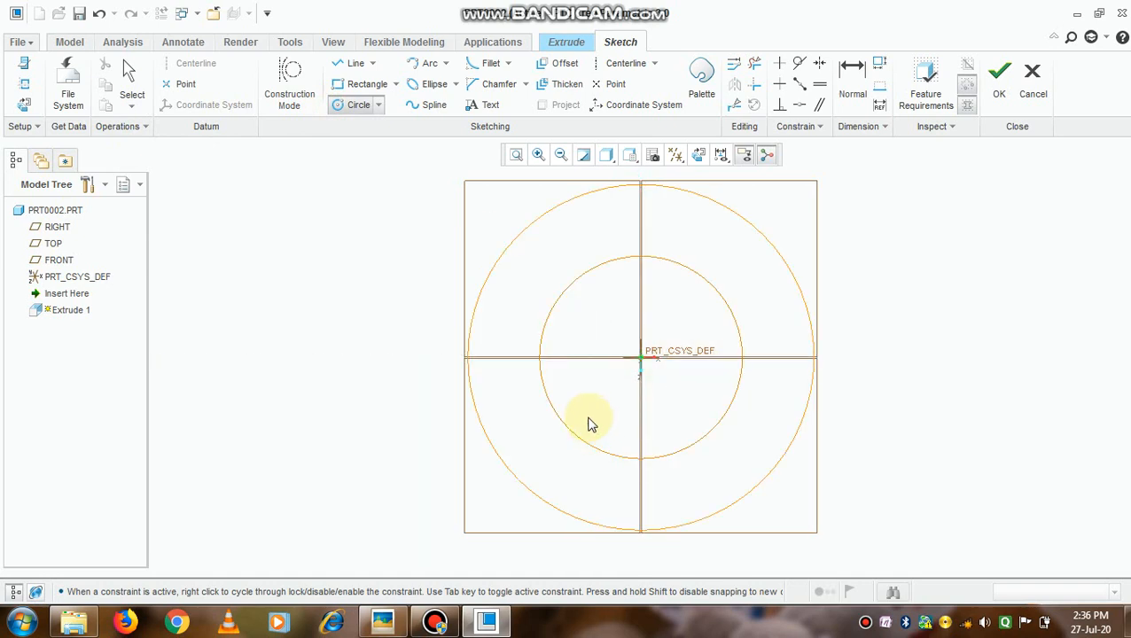
pyautogui.middleClick(585, 427)
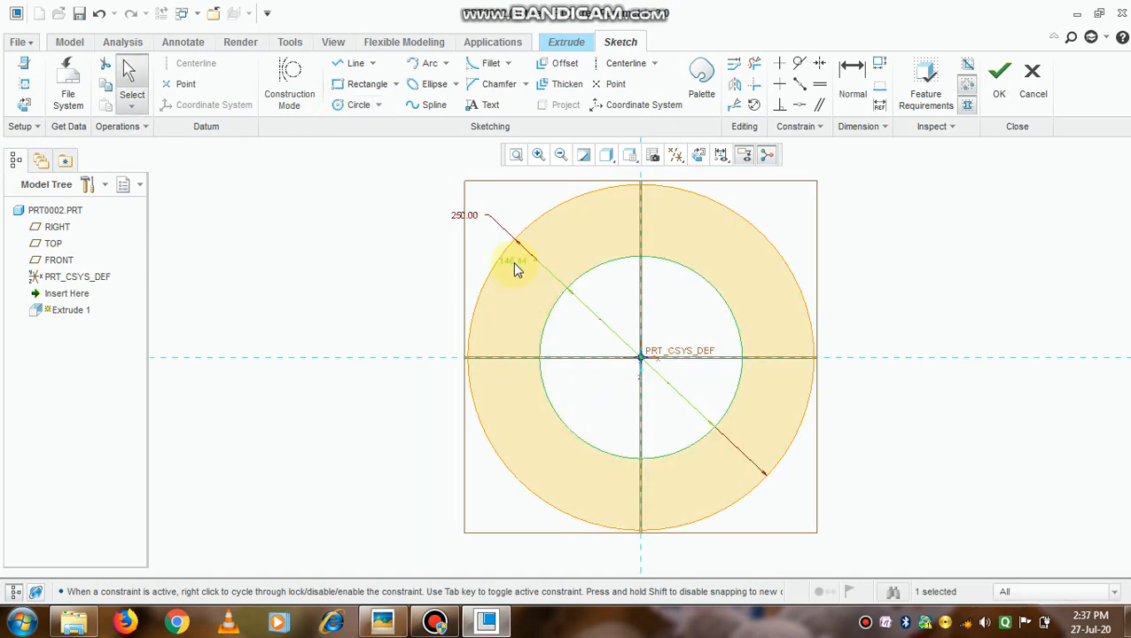
pyautogui.write('150')
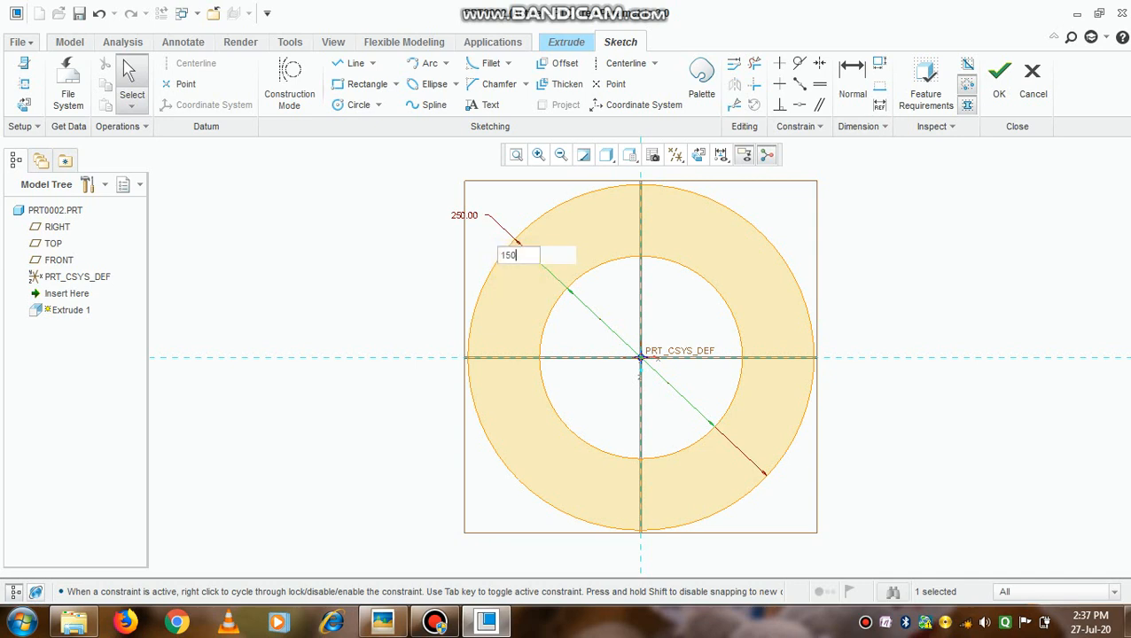
pyautogui.press('Return')
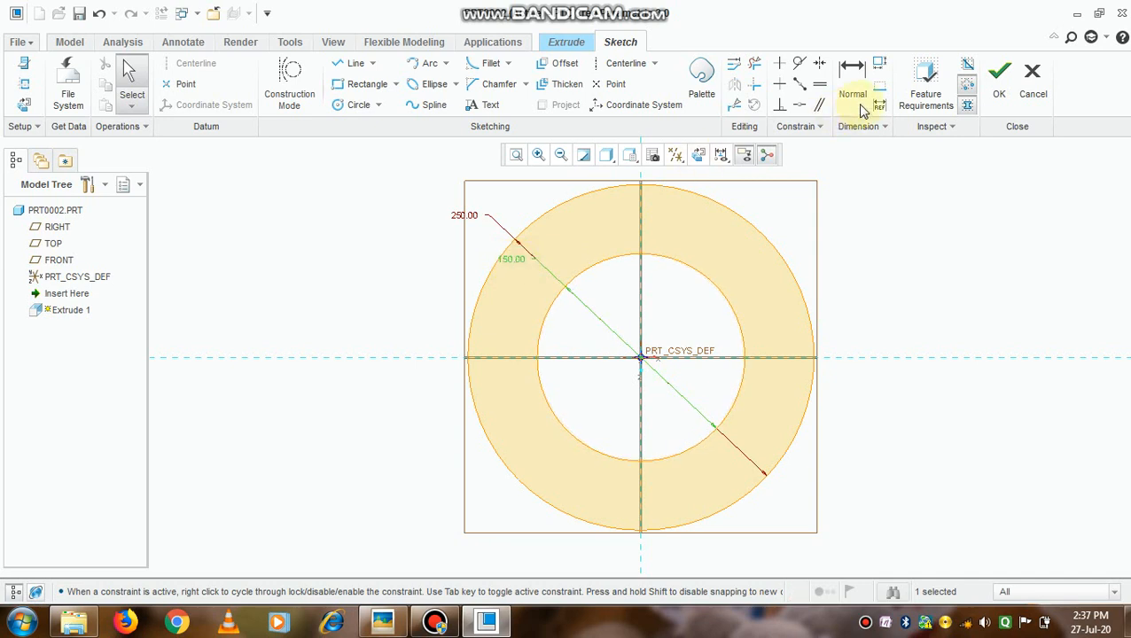
# Finish the sketch and extrude the ring profile symmetrically about the sketch plane to a total depth of 50 mm
pyautogui.click(990, 101)
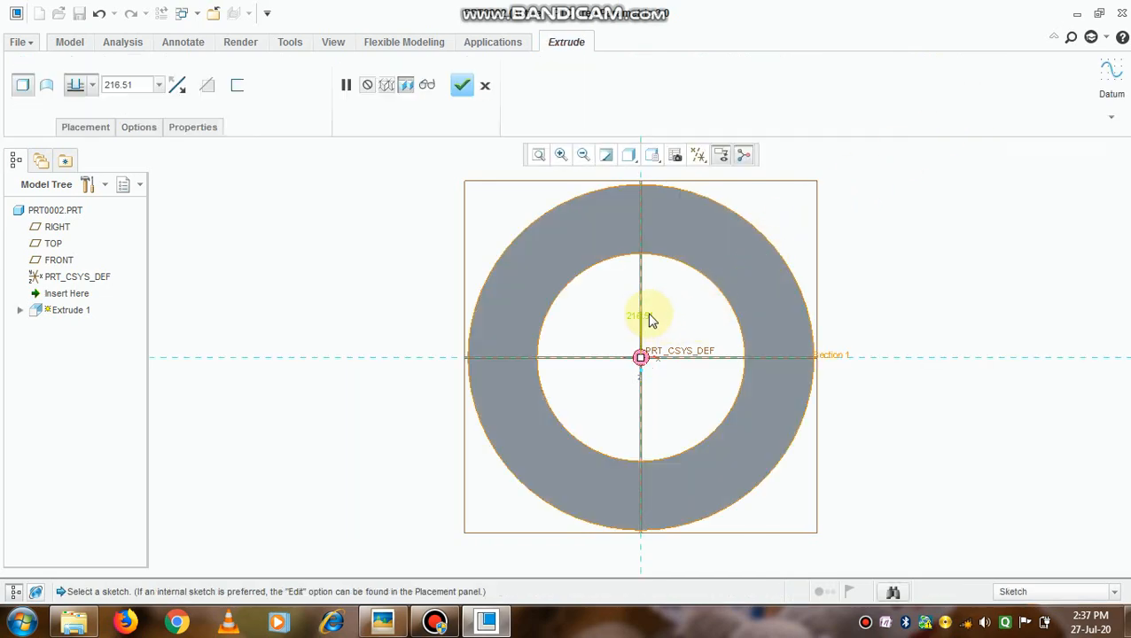
pyautogui.moveTo(649, 319); pyautogui.dragTo(581, 358, button='middle')
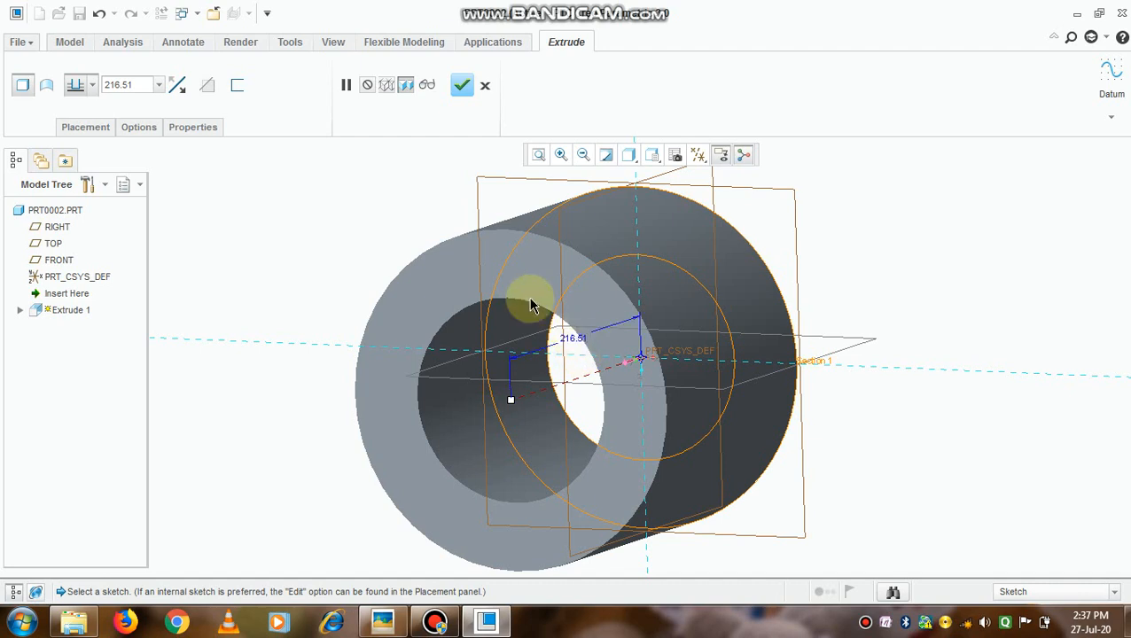
pyautogui.click(92, 85)
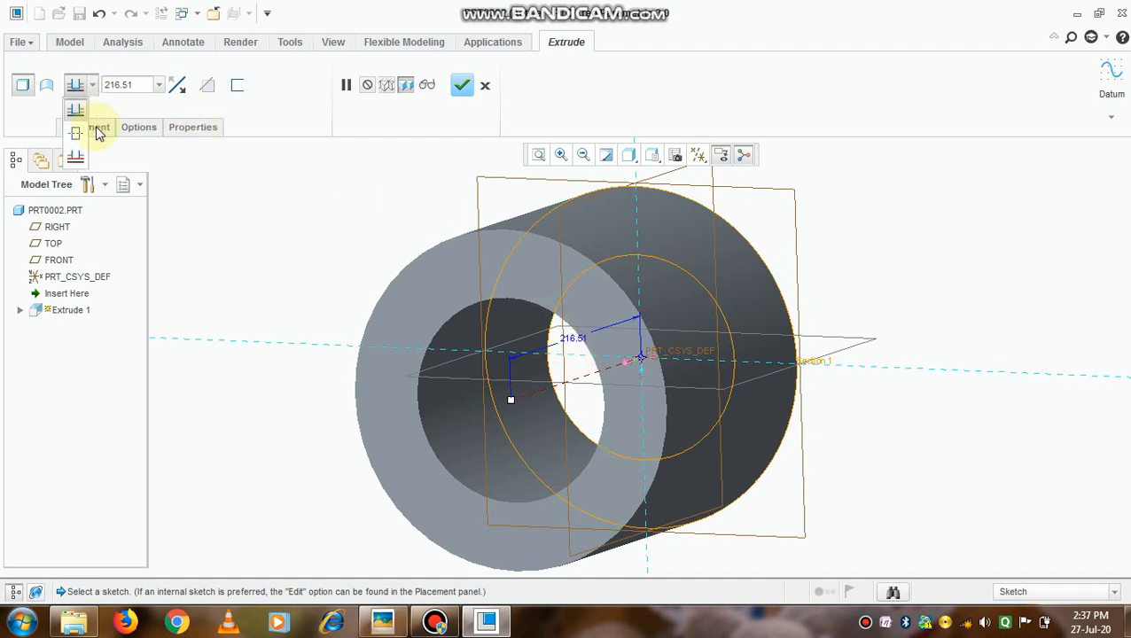
pyautogui.click(75, 133)
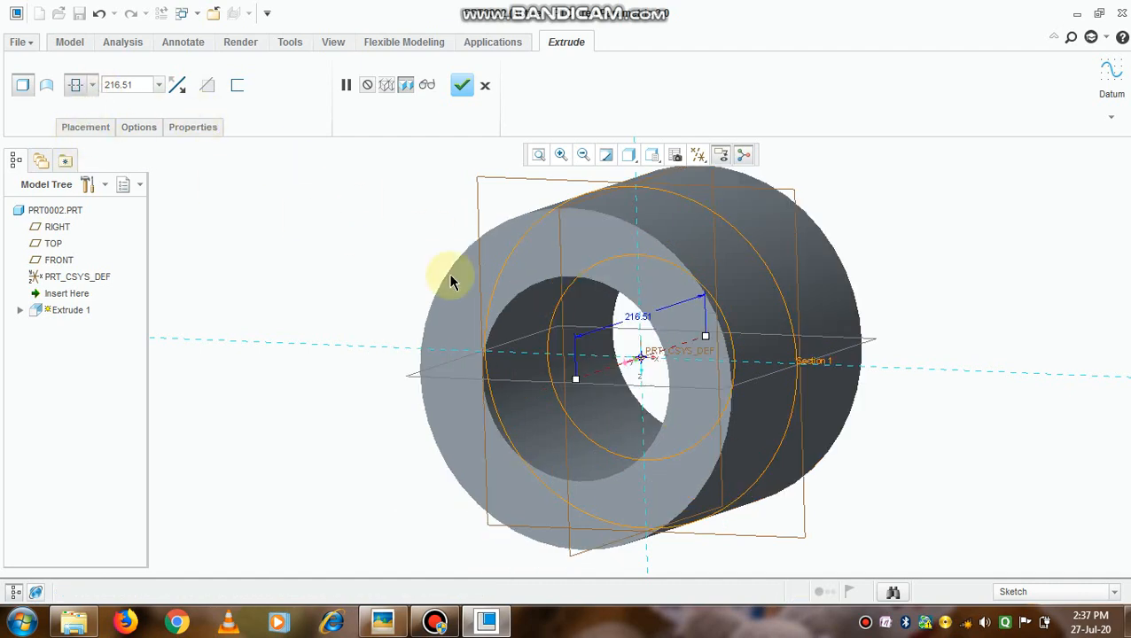
pyautogui.scroll(-3, 590, 366)
pyautogui.moveTo(590, 366); pyautogui.dragTo(552, 373, button='middle')
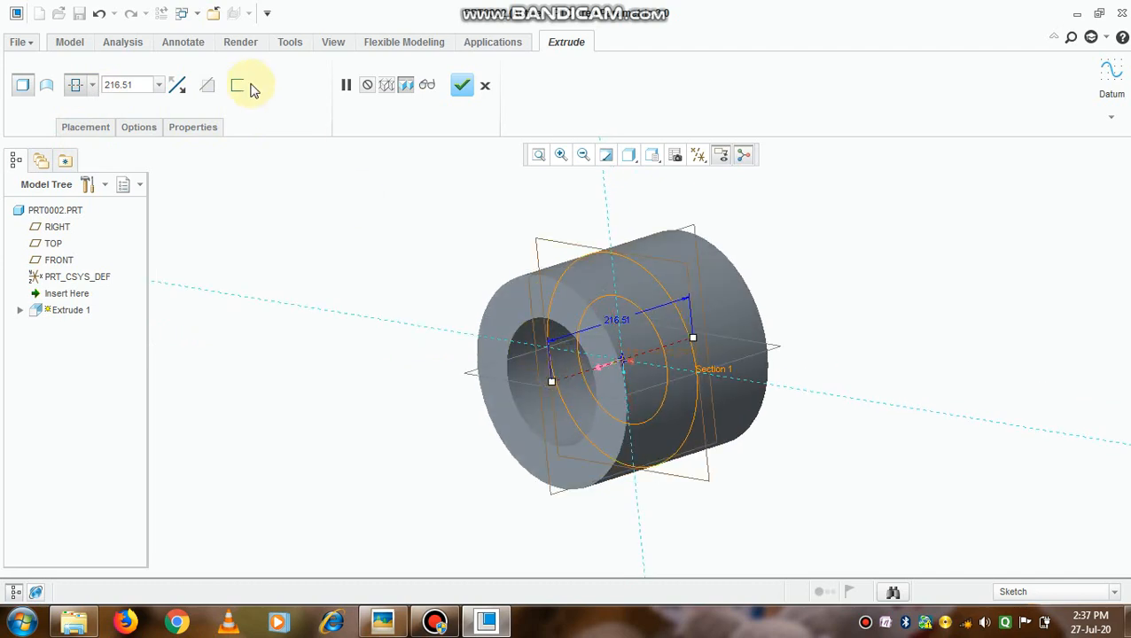
pyautogui.doubleClick(129, 86)
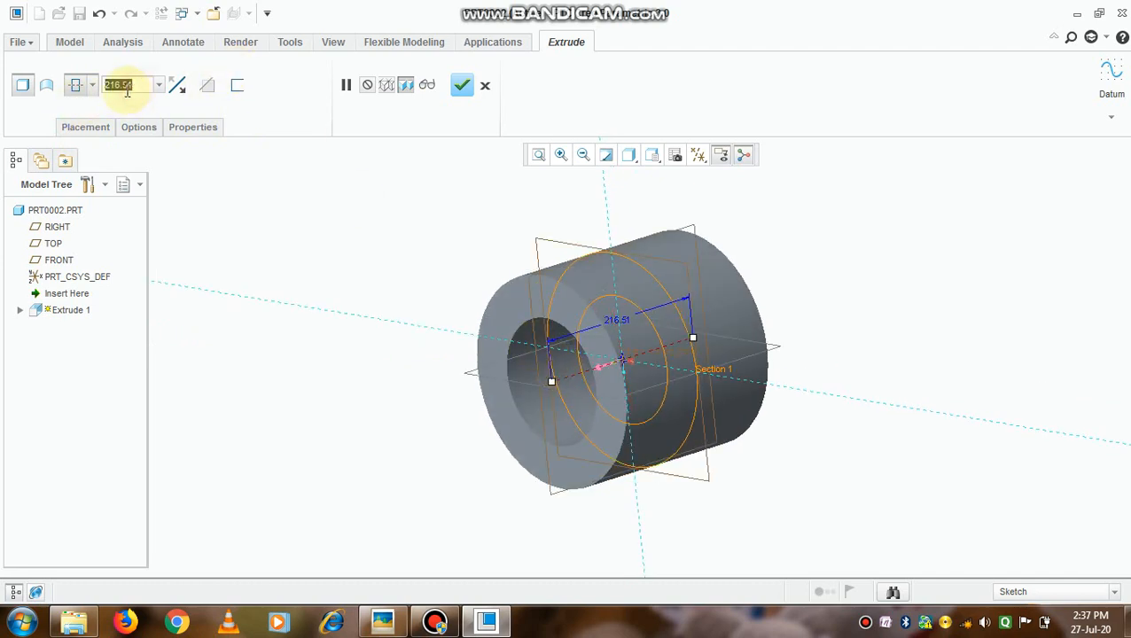
pyautogui.write('50')
pyautogui.press('Return')
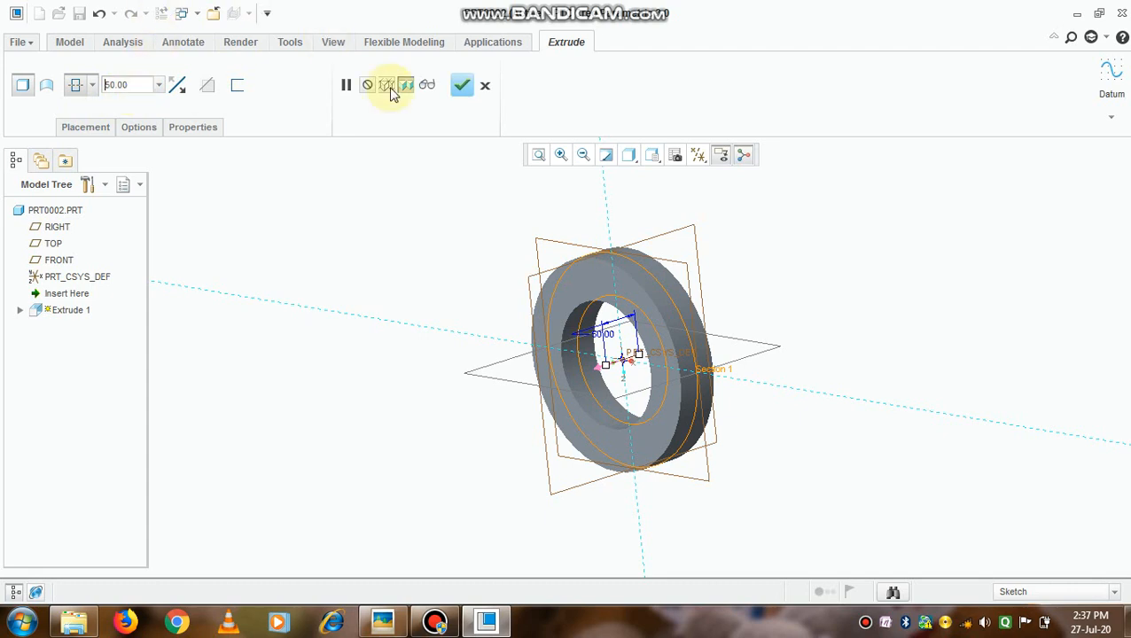
pyautogui.click(462, 85)
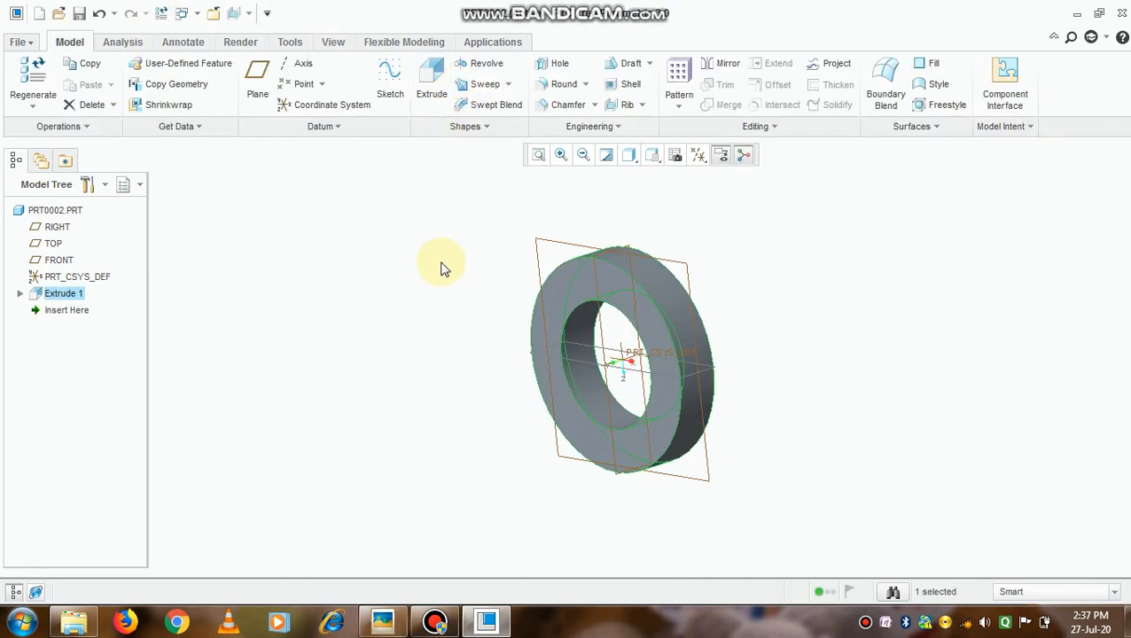
pyautogui.moveTo(444, 269); pyautogui.dragTo(585, 293, button='middle')
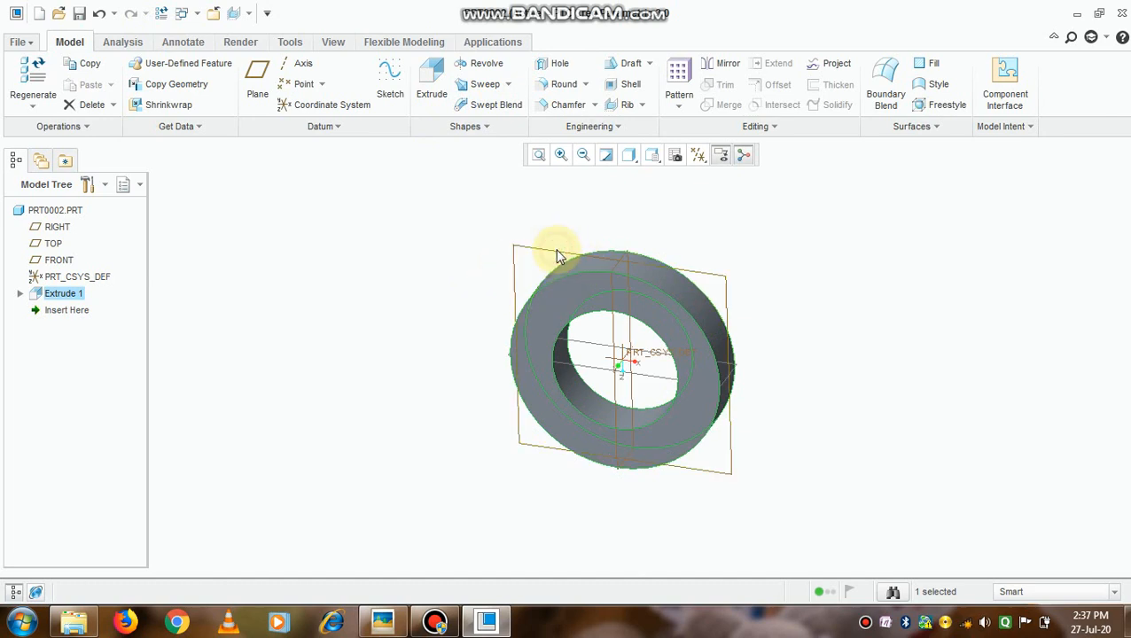
pyautogui.click(554, 256)
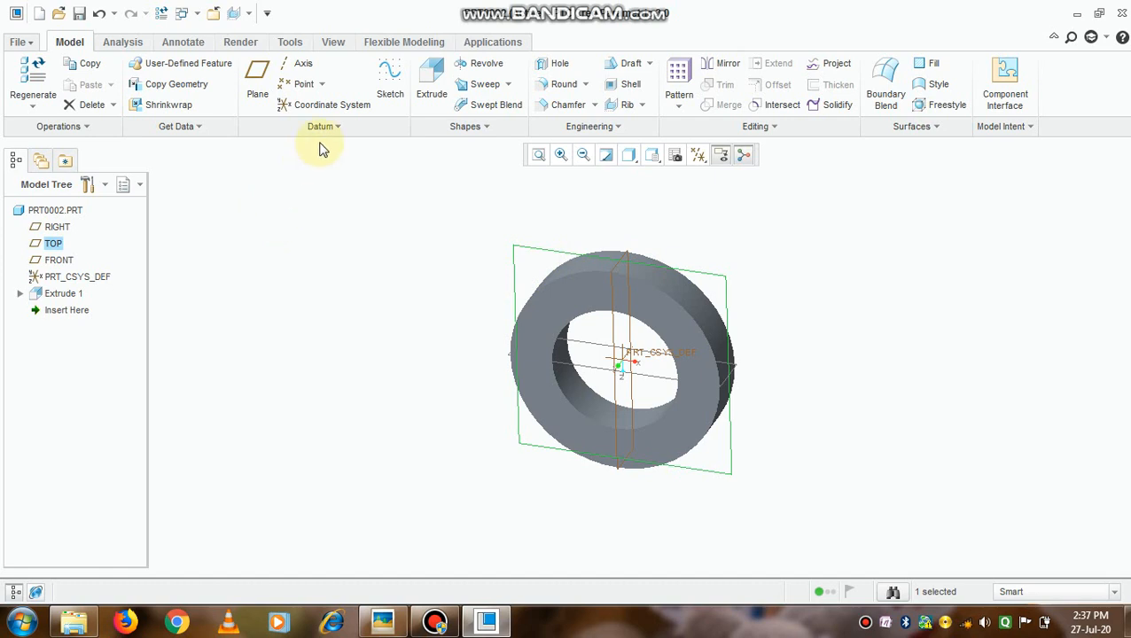
pyautogui.click(403, 91)
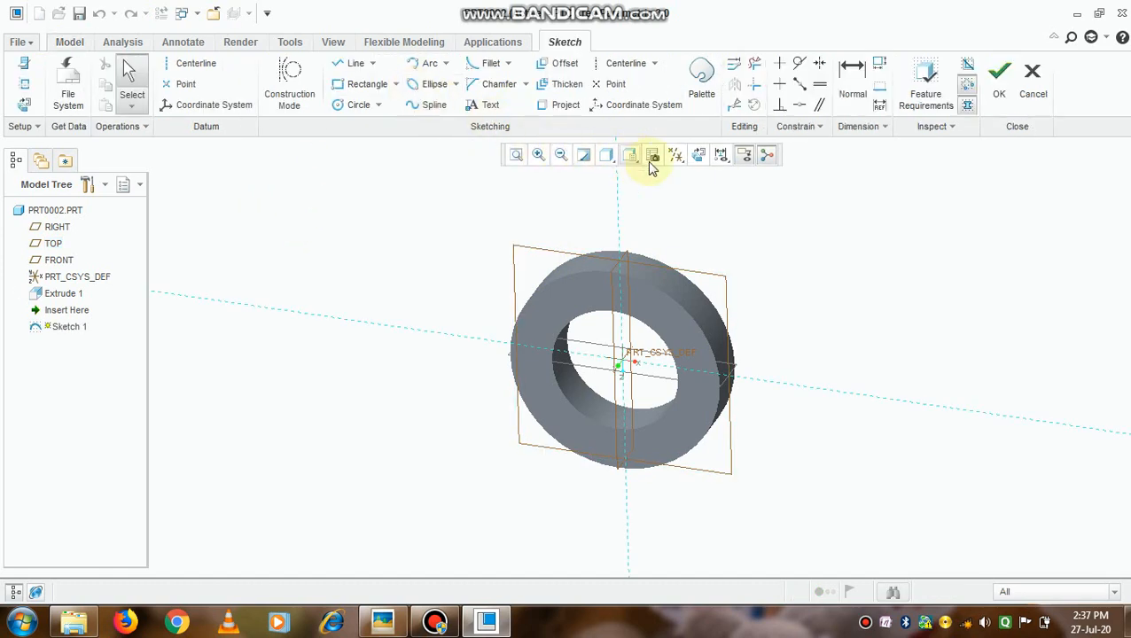
pyautogui.click(698, 156)
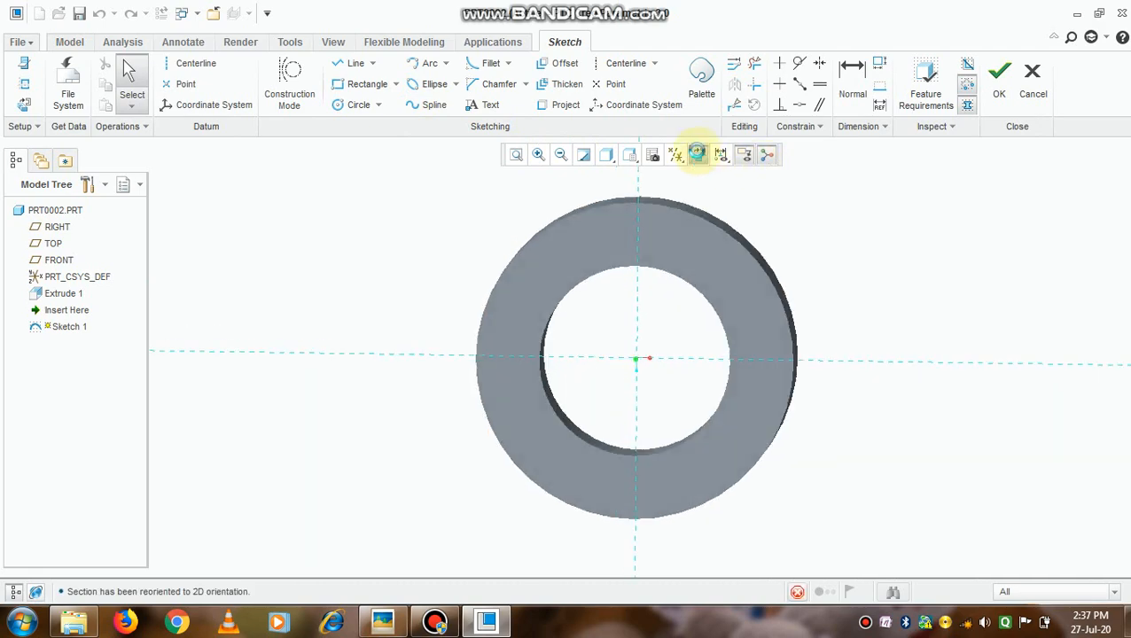
pyautogui.scroll(3, 654, 171)
pyautogui.scroll(-5, 639, 168)
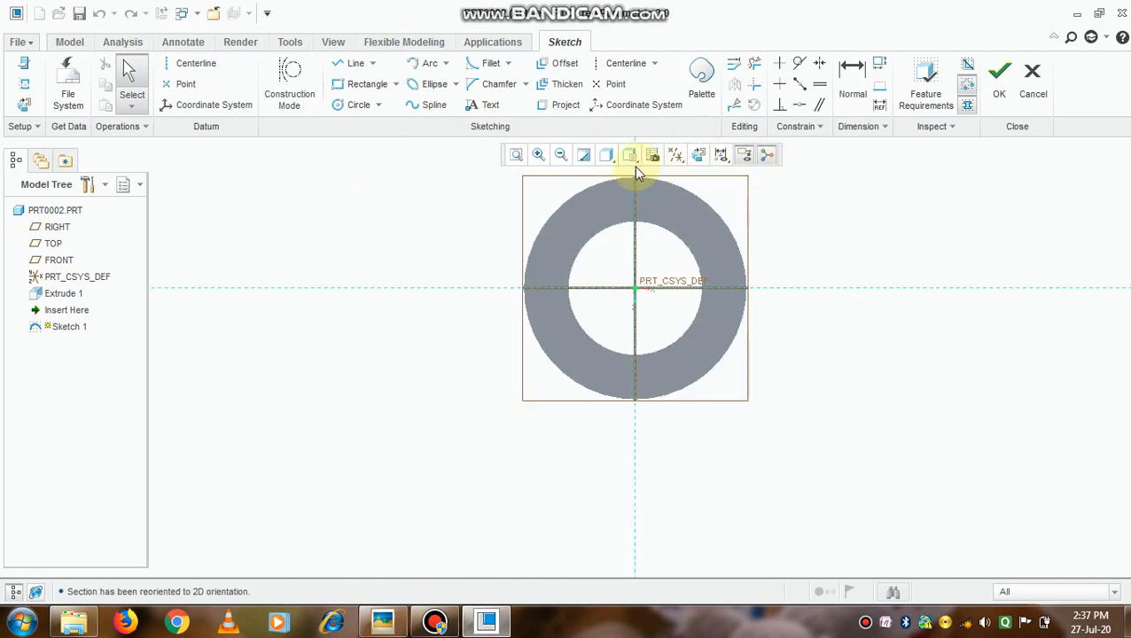
pyautogui.scroll(2, 634, 166)
pyautogui.scroll(4, 637, 169)
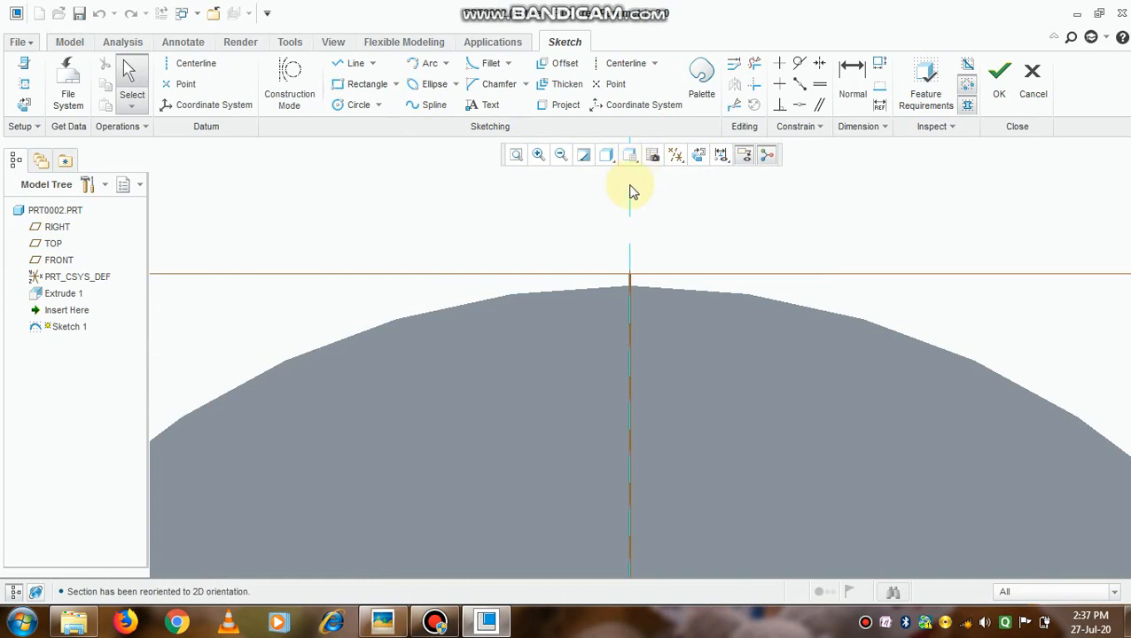
pyautogui.scroll(-1, 633, 186)
pyautogui.scroll(2, 634, 188)
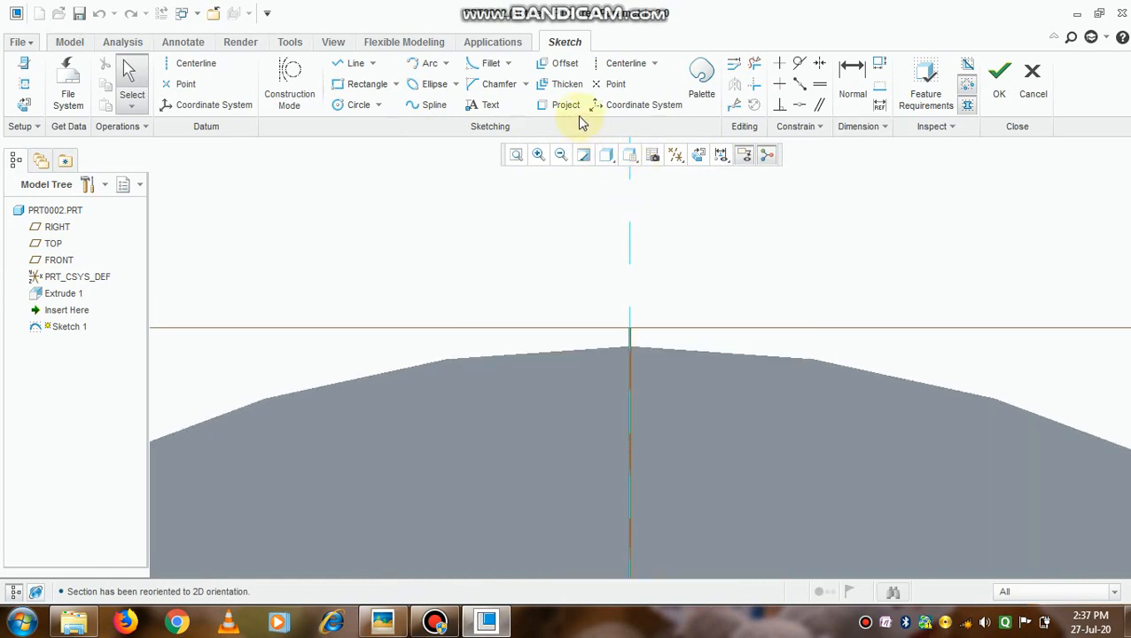
pyautogui.click(1034, 80)
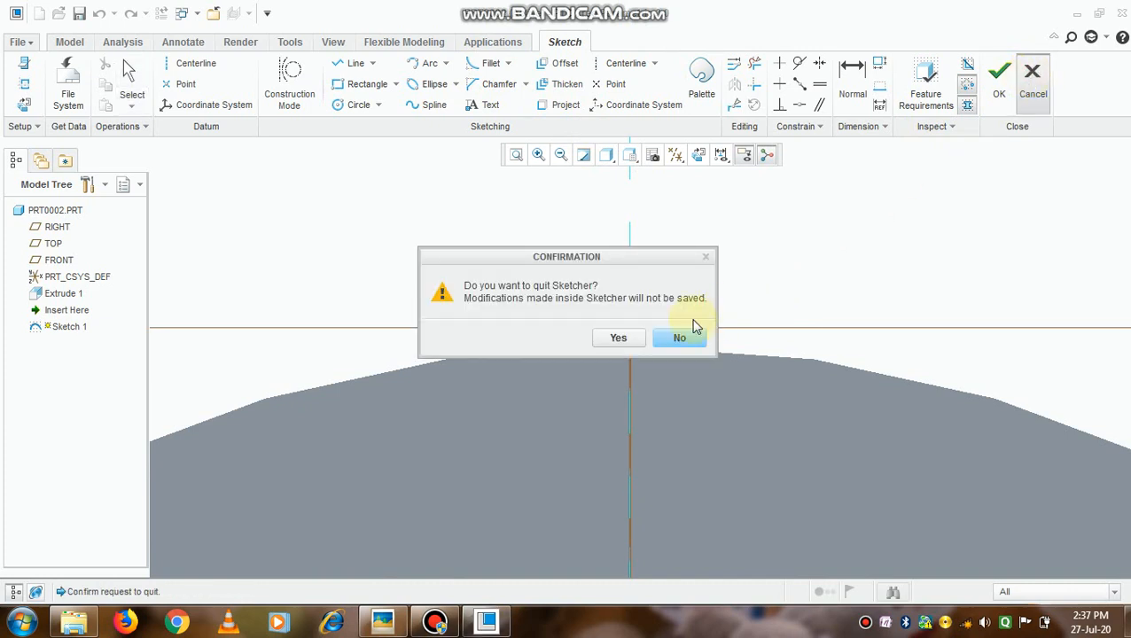
pyautogui.click(634, 341)
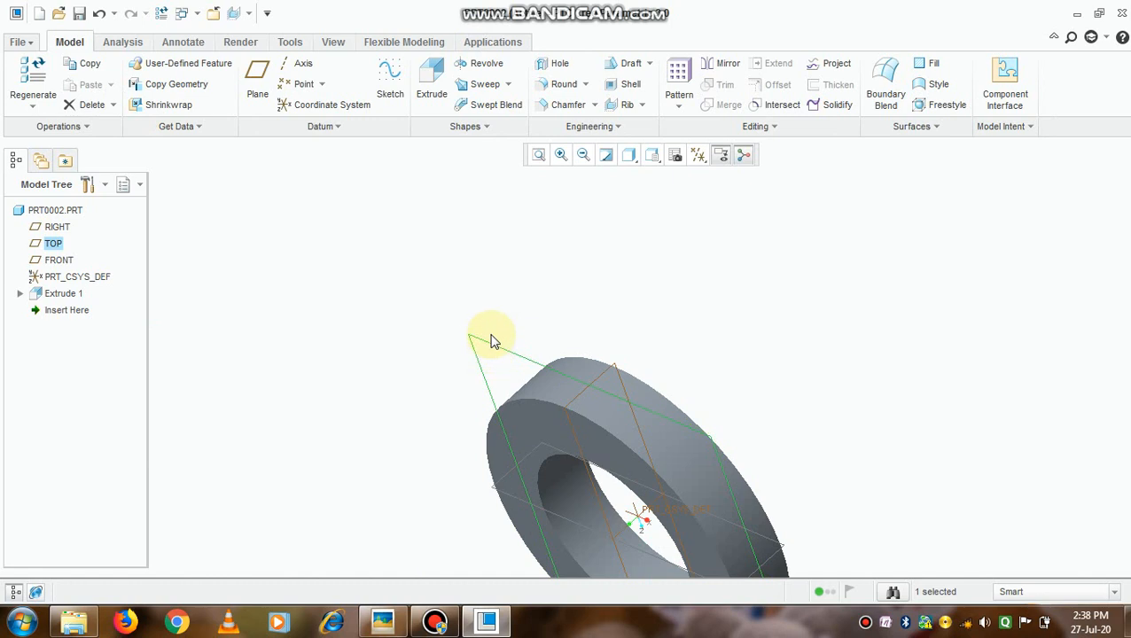
# Start an extrusion sketch on the TOP plane, face it in 2D, and add a vertical centerline through the origin
pyautogui.click(431, 89)
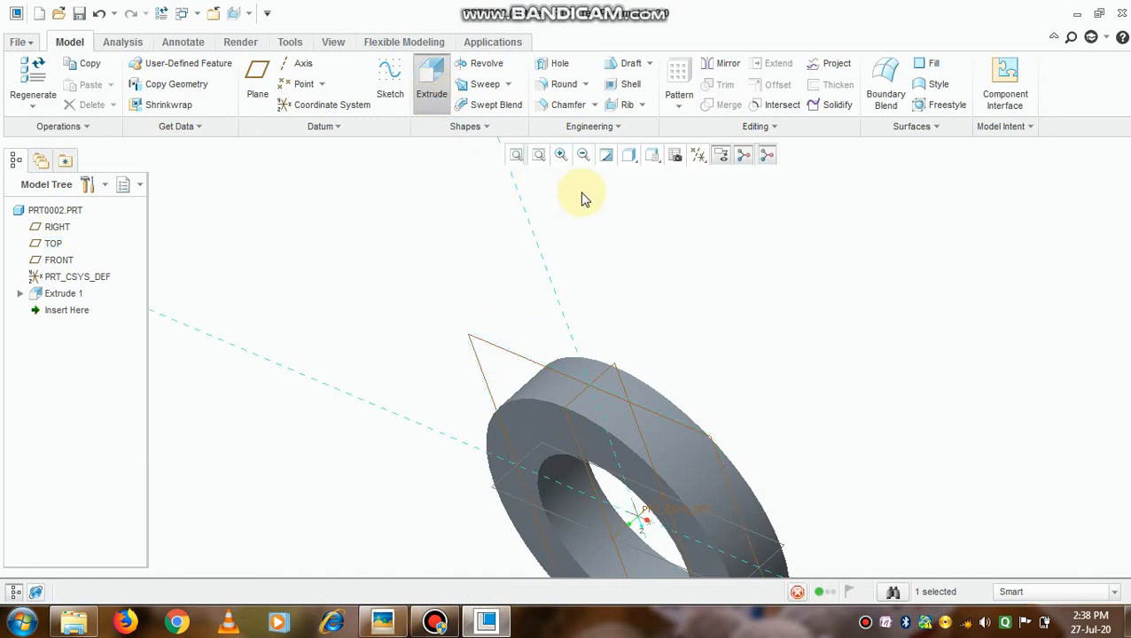
pyautogui.click(698, 155)
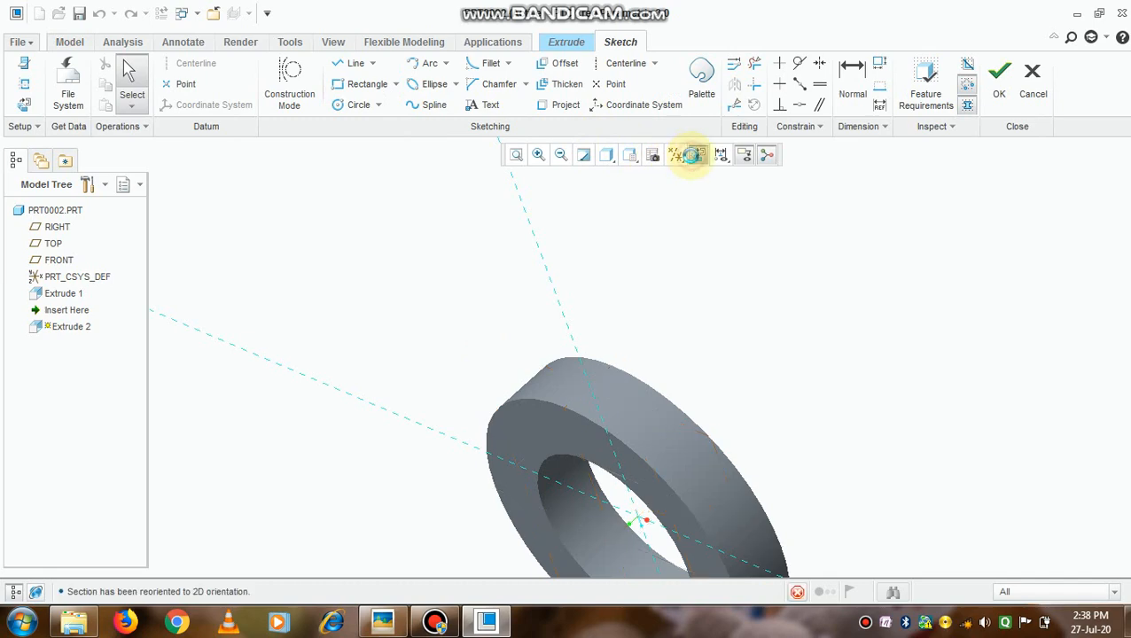
pyautogui.scroll(-3, 632, 182)
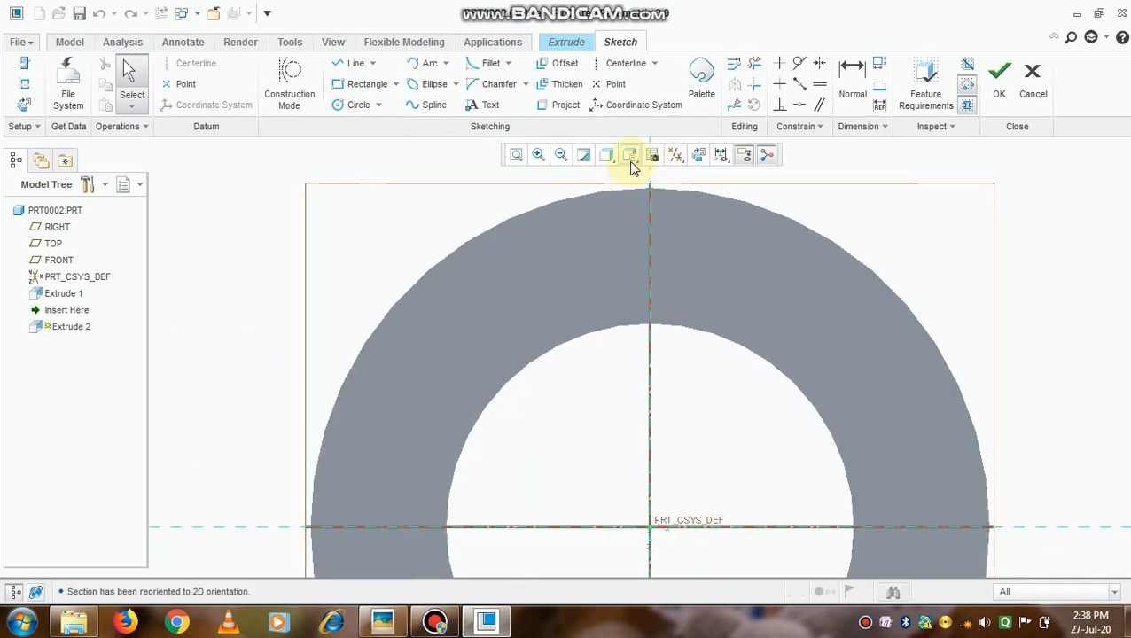
pyautogui.scroll(6, 657, 232)
pyautogui.scroll(-5, 657, 177)
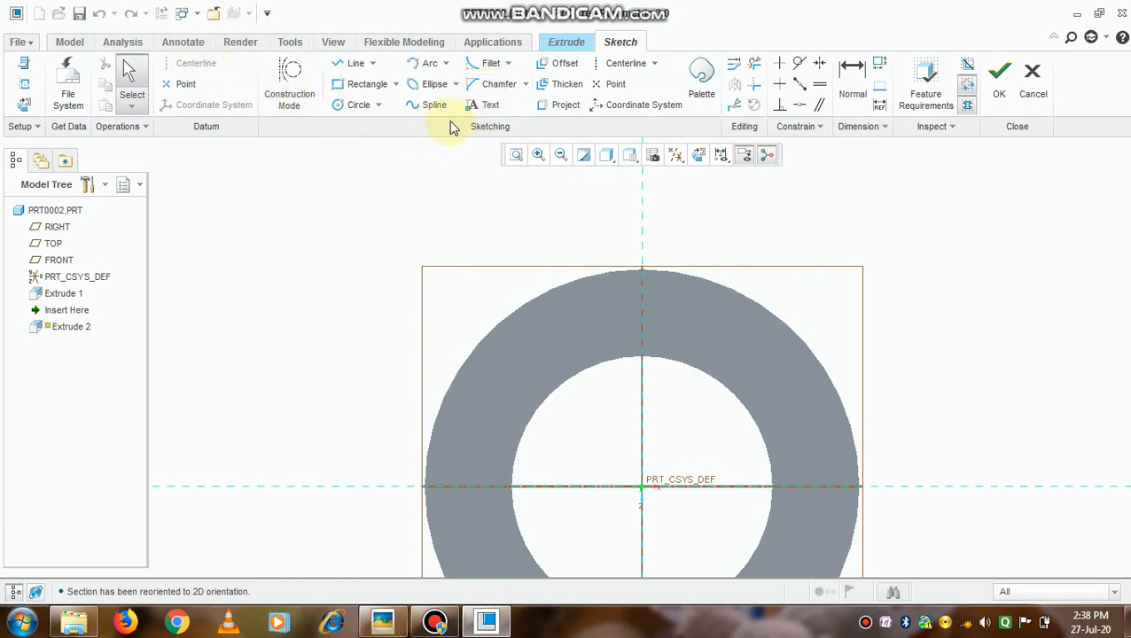
pyautogui.click(622, 64)
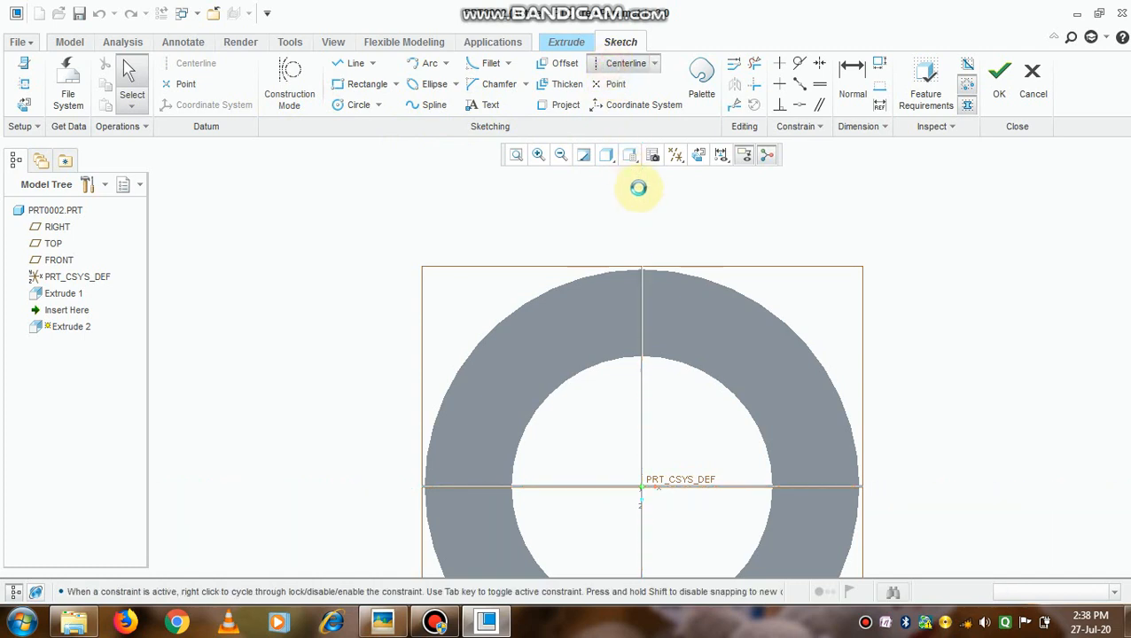
pyautogui.click(639, 312)
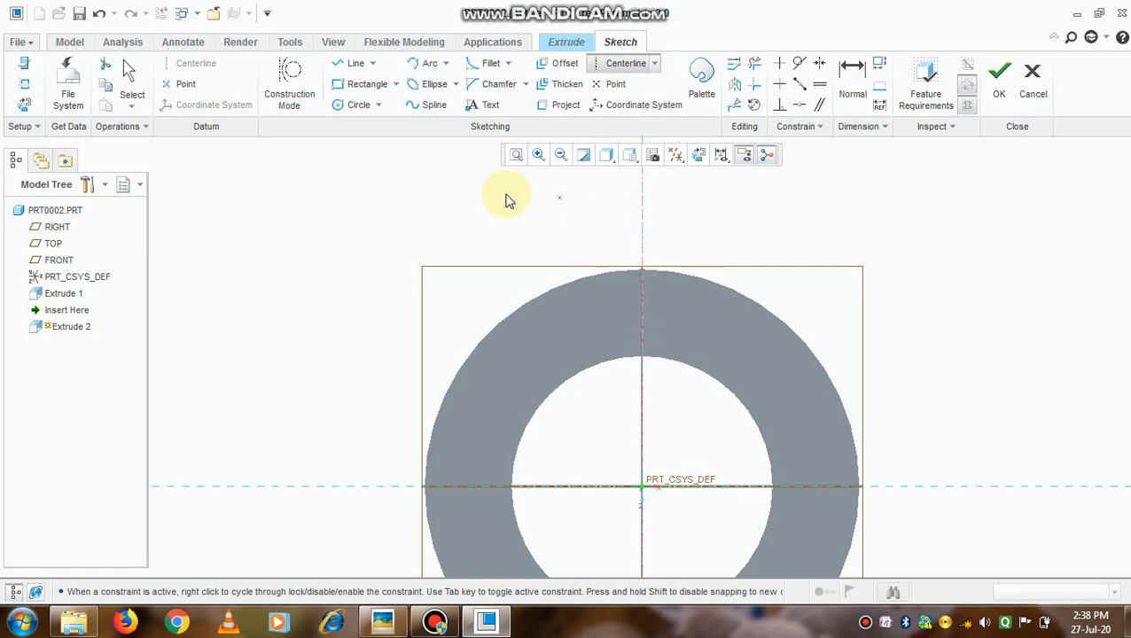
# Sketch a horizontal line about 12.5 mm long above the ring, symmetric about the vertical centerline
pyautogui.click(354, 63)
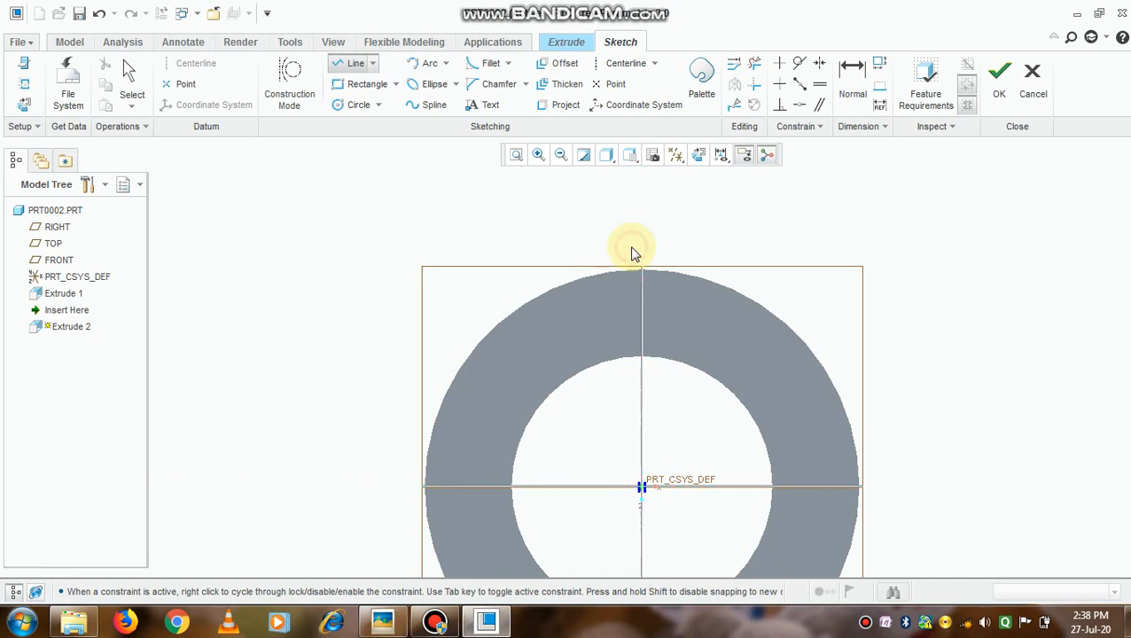
pyautogui.click(641, 247)
pyautogui.scroll(4, 659, 254)
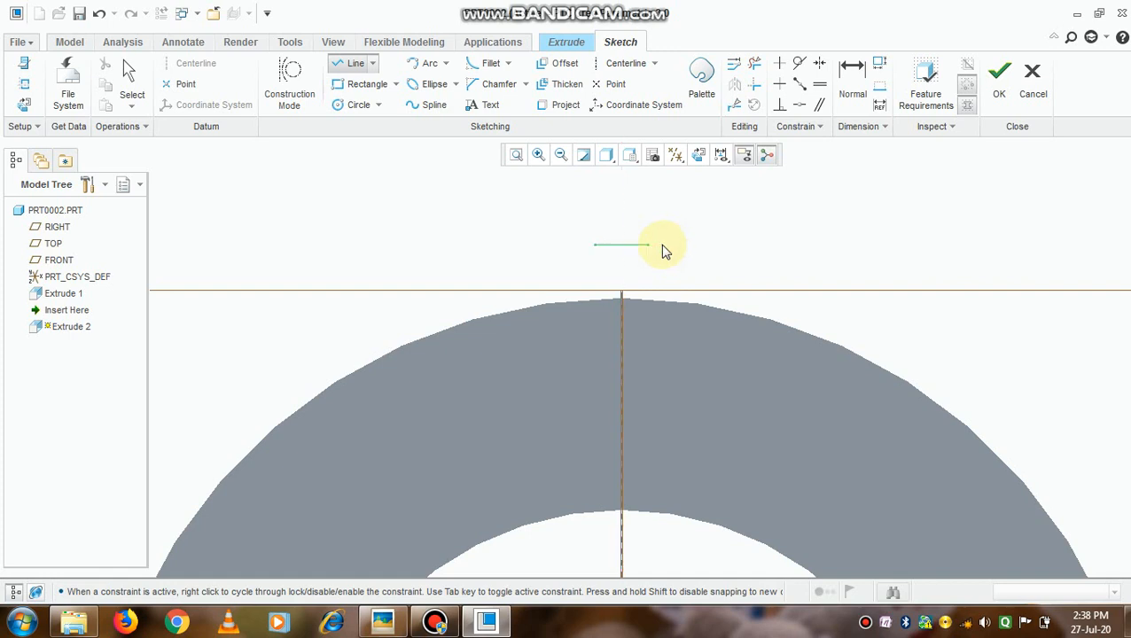
pyautogui.click(652, 252)
pyautogui.middleClick(736, 245)
# Add the ring's outer cylindrical surface as a sketch reference
pyautogui.click(25, 85)
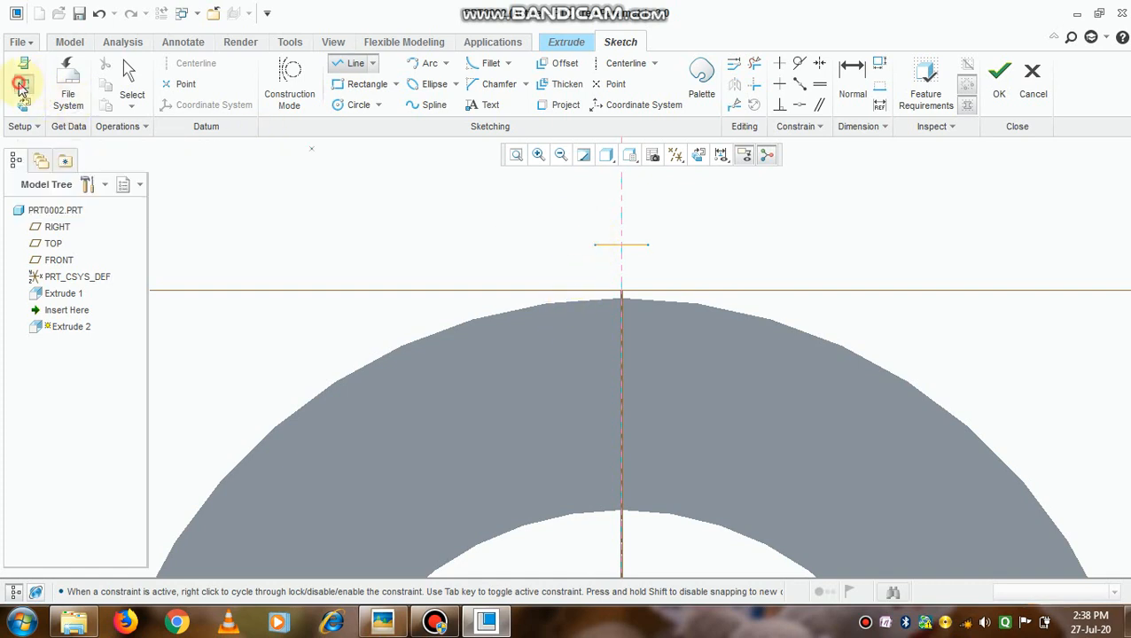
pyautogui.click(505, 316)
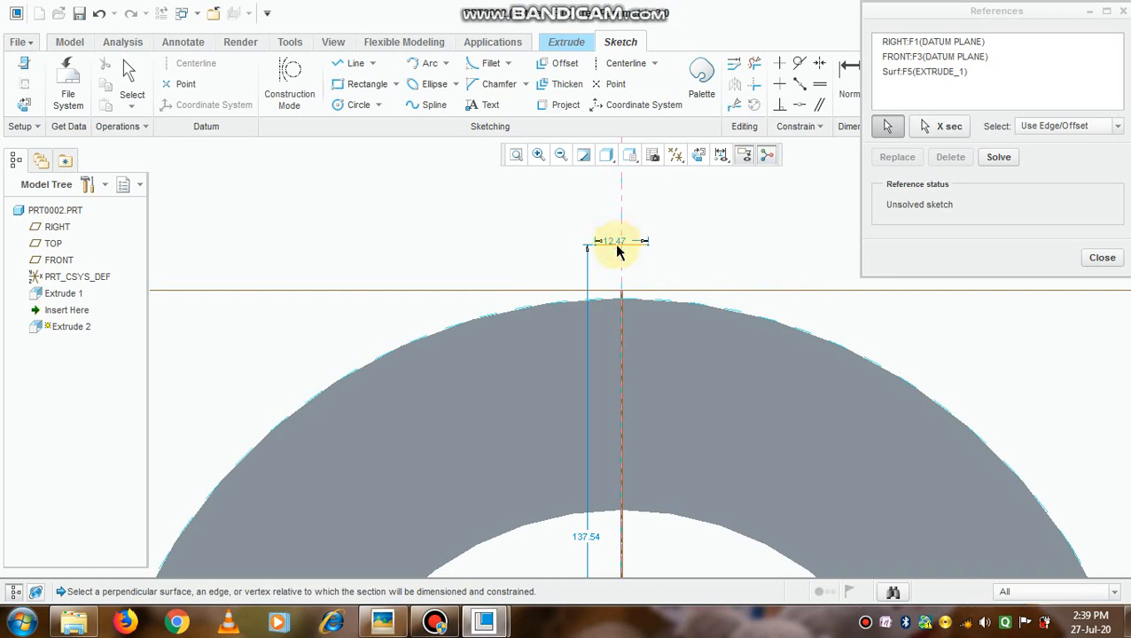
pyautogui.click(1100, 258)
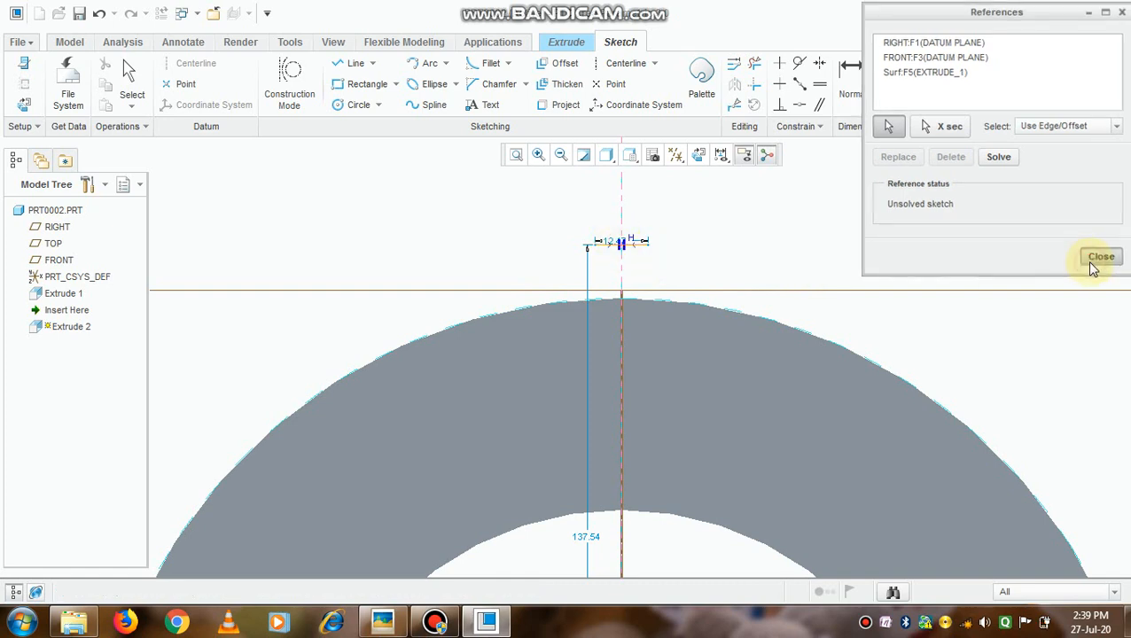
# Set the length of the horizontal line above the ring to 12 mm
pyautogui.doubleClick(619, 243)
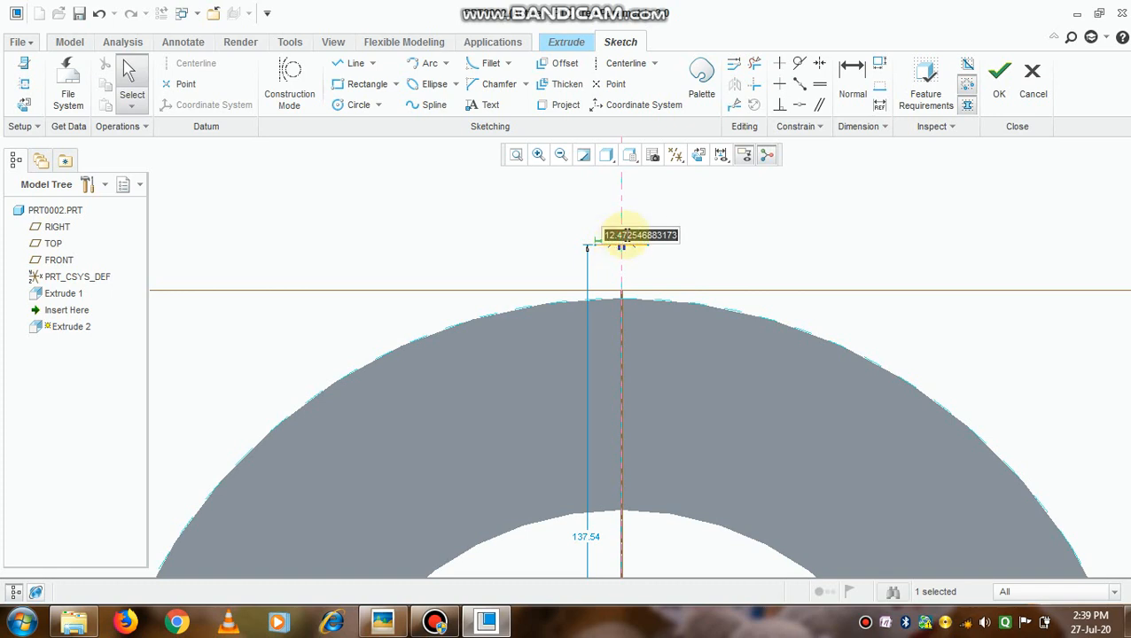
pyautogui.write('12')
pyautogui.press('Return')
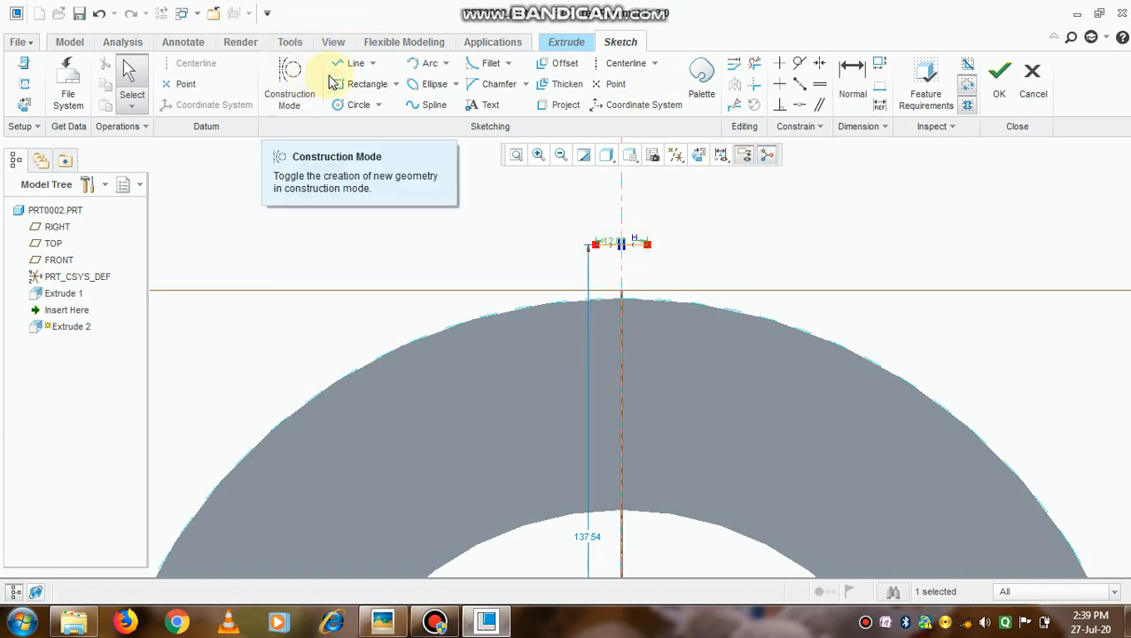
# Draw an arc from the horizontal line's left end to the ring's outer edge and set its radius to 35 mm
pyautogui.click(429, 65)
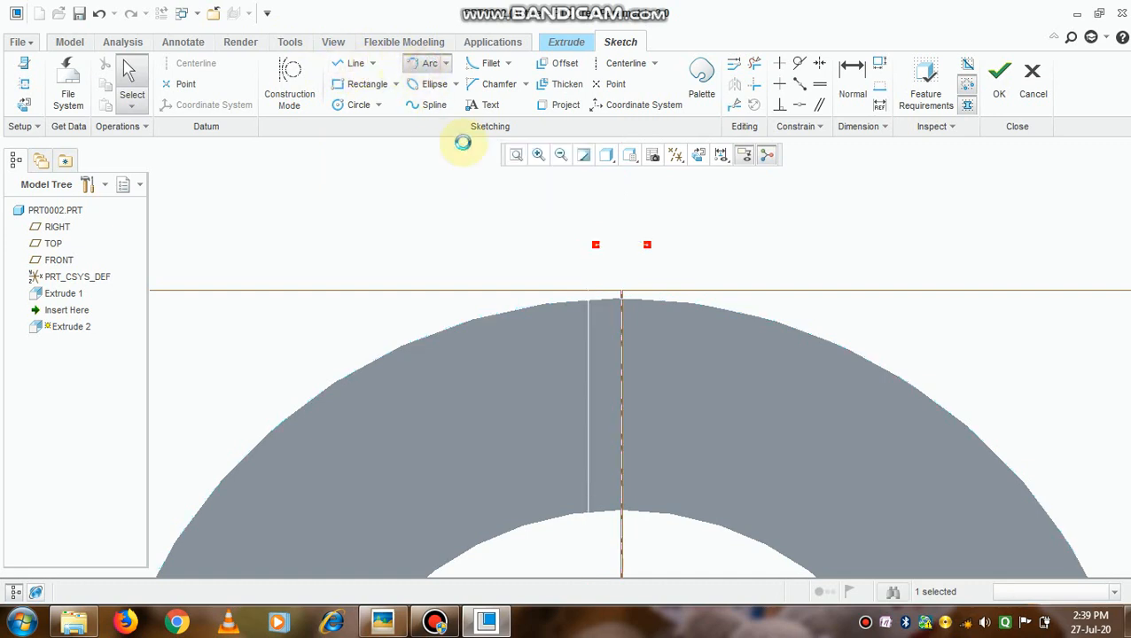
pyautogui.click(597, 250)
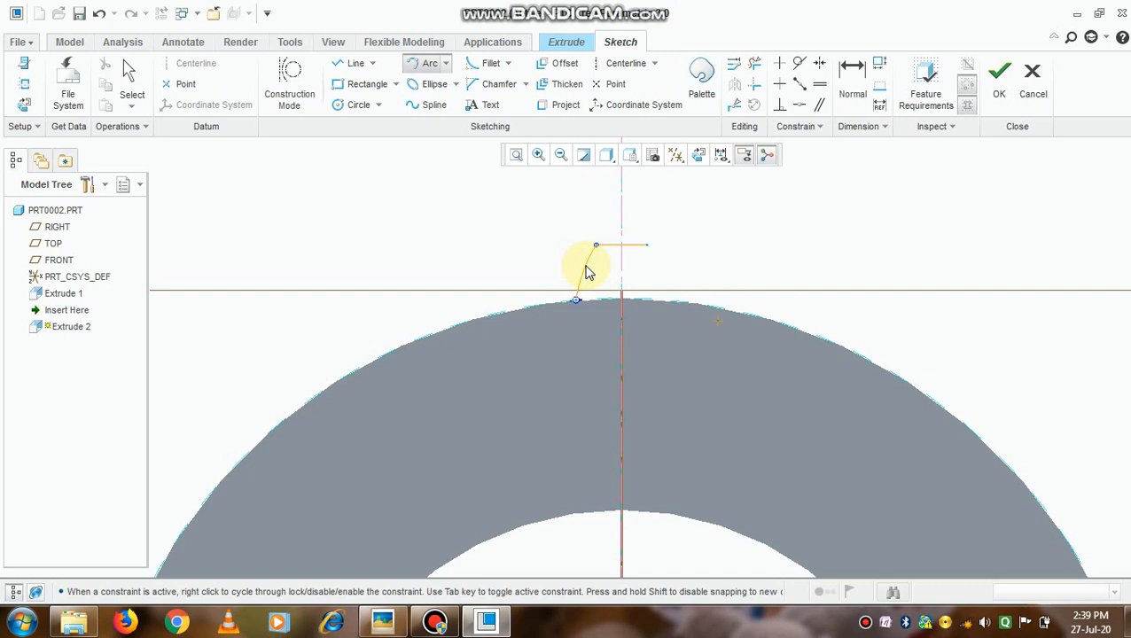
pyautogui.click(586, 266)
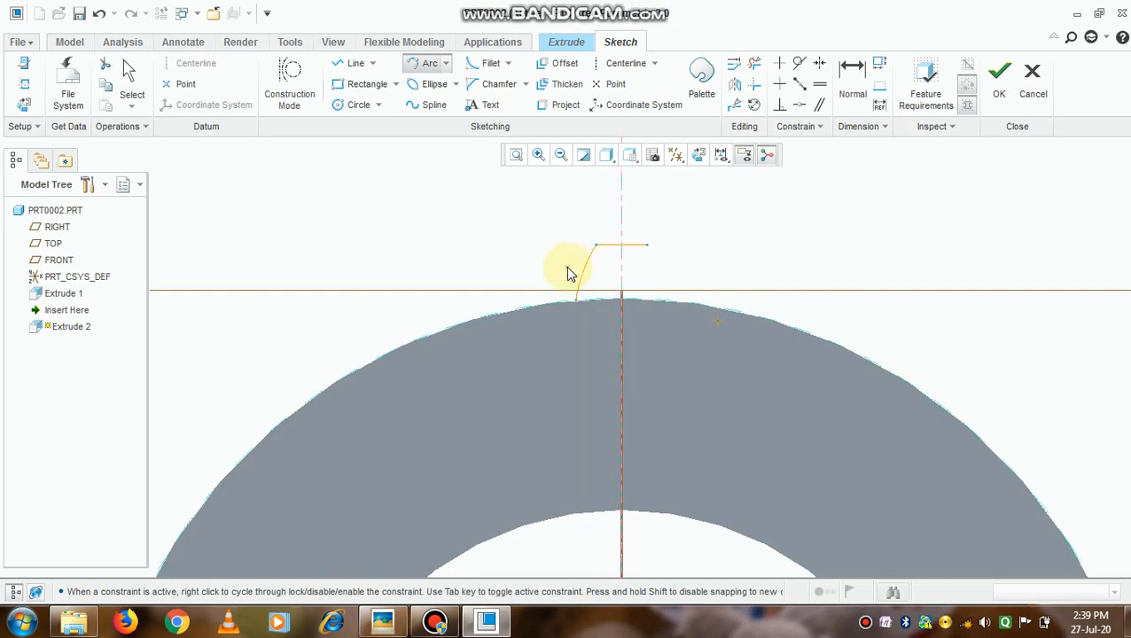
pyautogui.middleClick(567, 267)
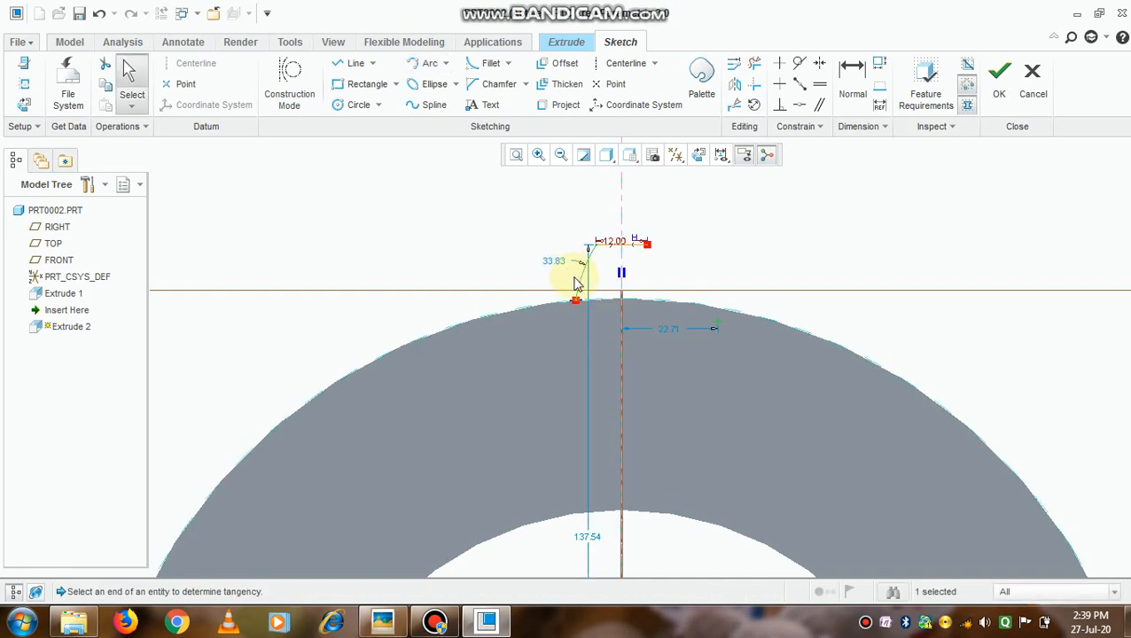
pyautogui.doubleClick(568, 264)
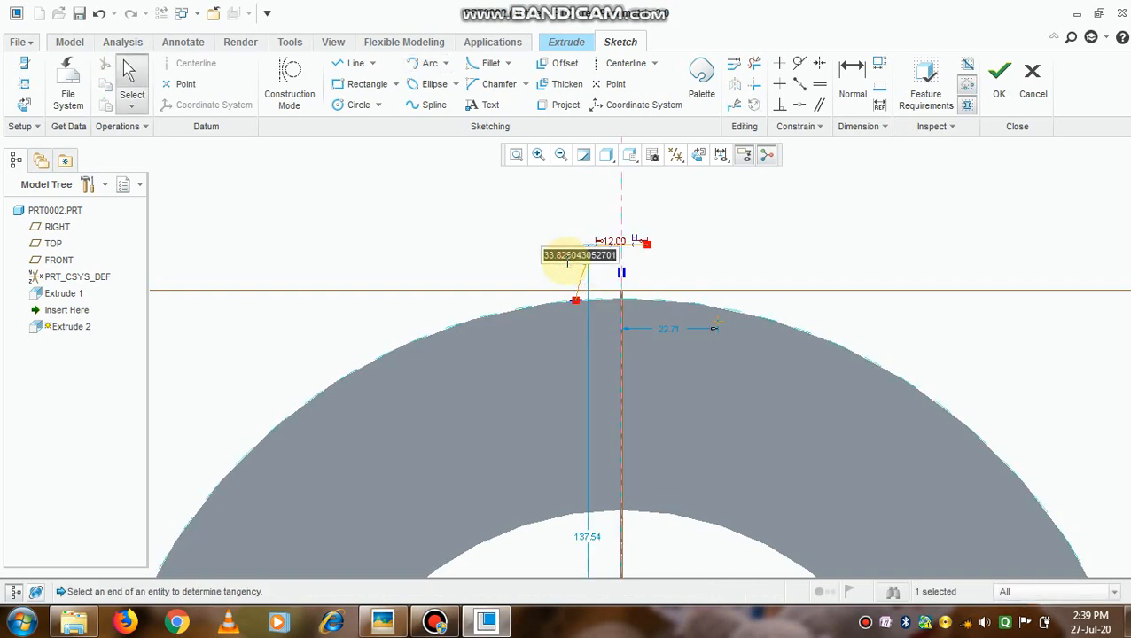
pyautogui.write('35')
pyautogui.press('Return')
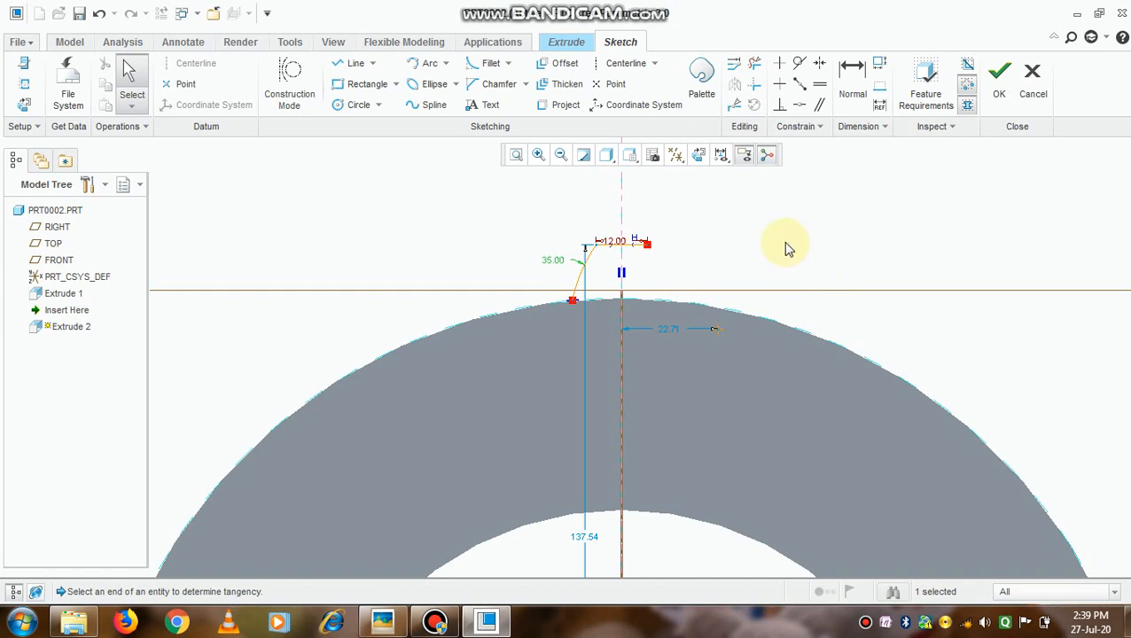
# Set the horizontal line's height above the origin to 140 mm
pyautogui.scroll(-1, 541, 532)
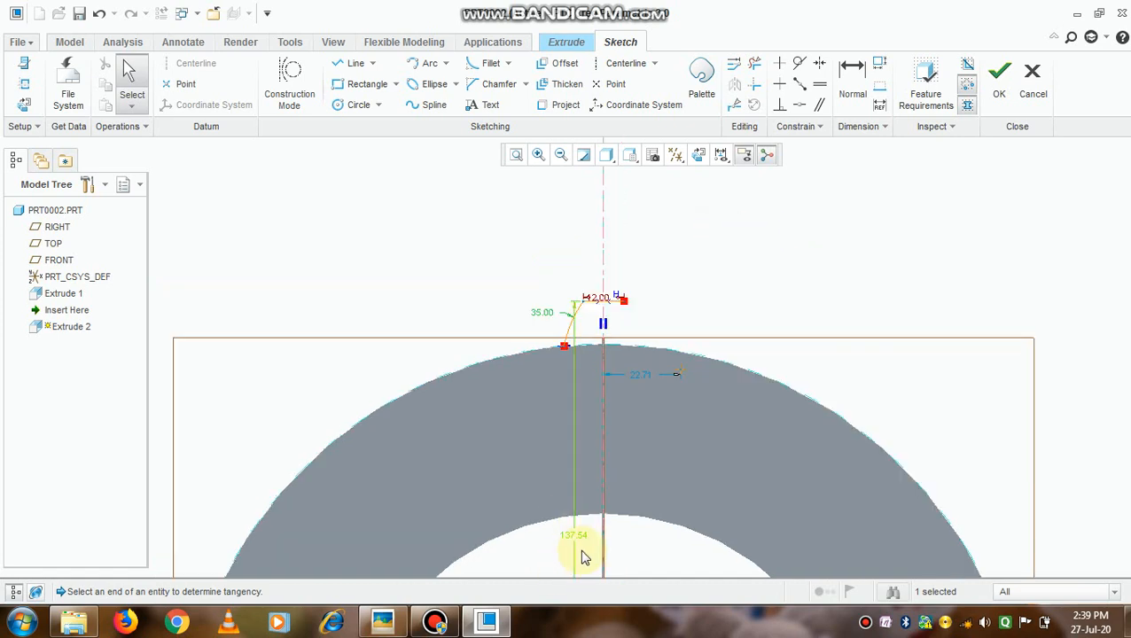
pyautogui.scroll(-4, 583, 558)
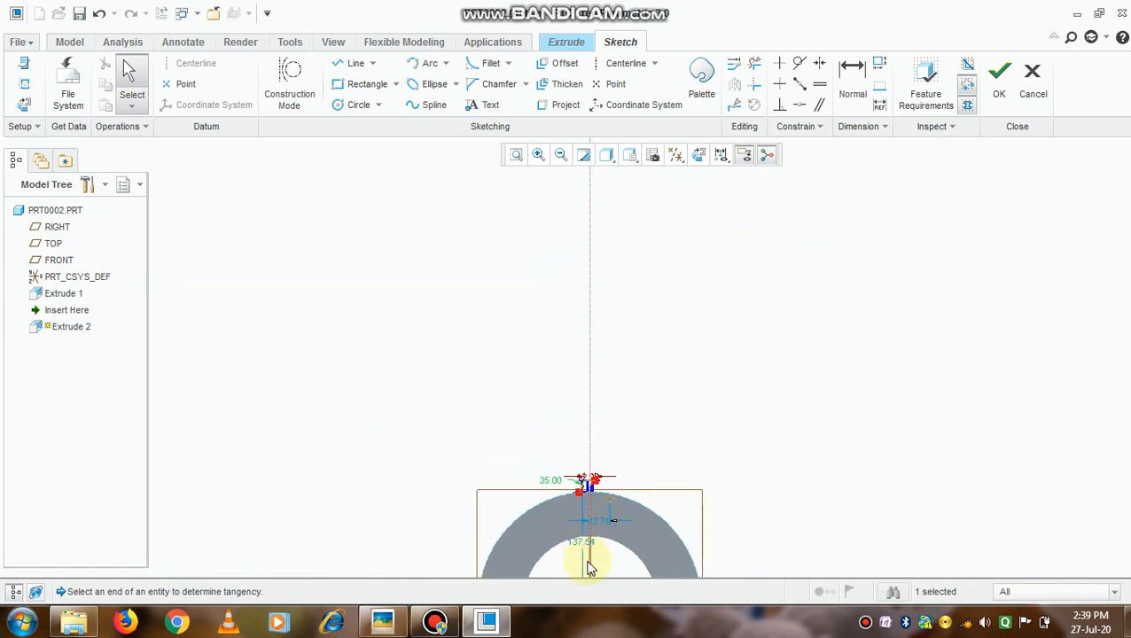
pyautogui.scroll(4, 588, 569)
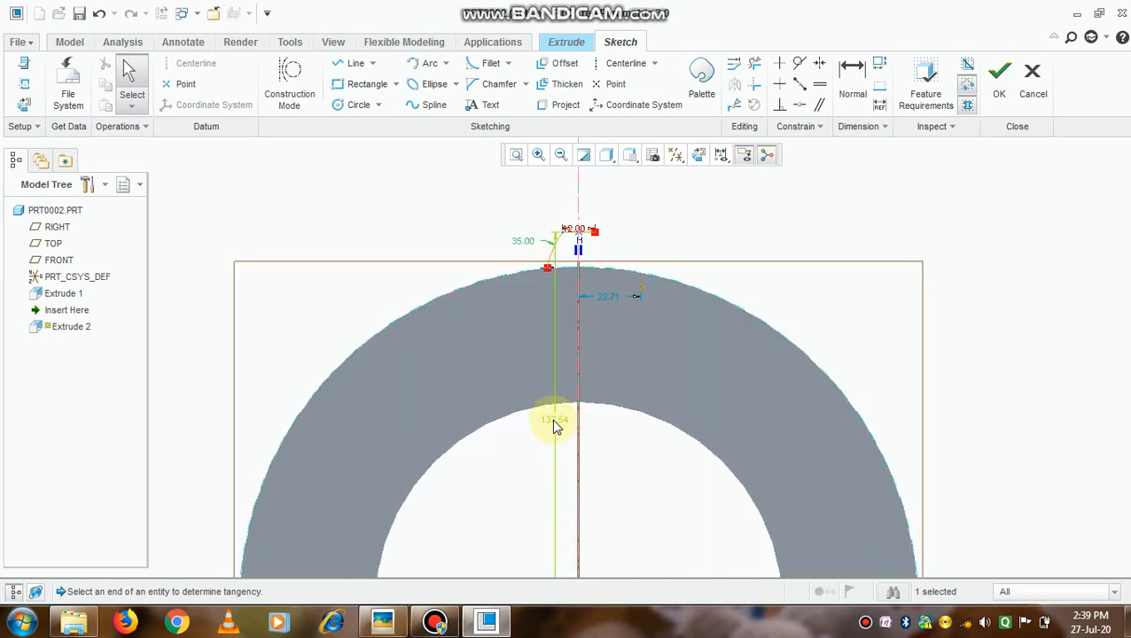
pyautogui.doubleClick(556, 424)
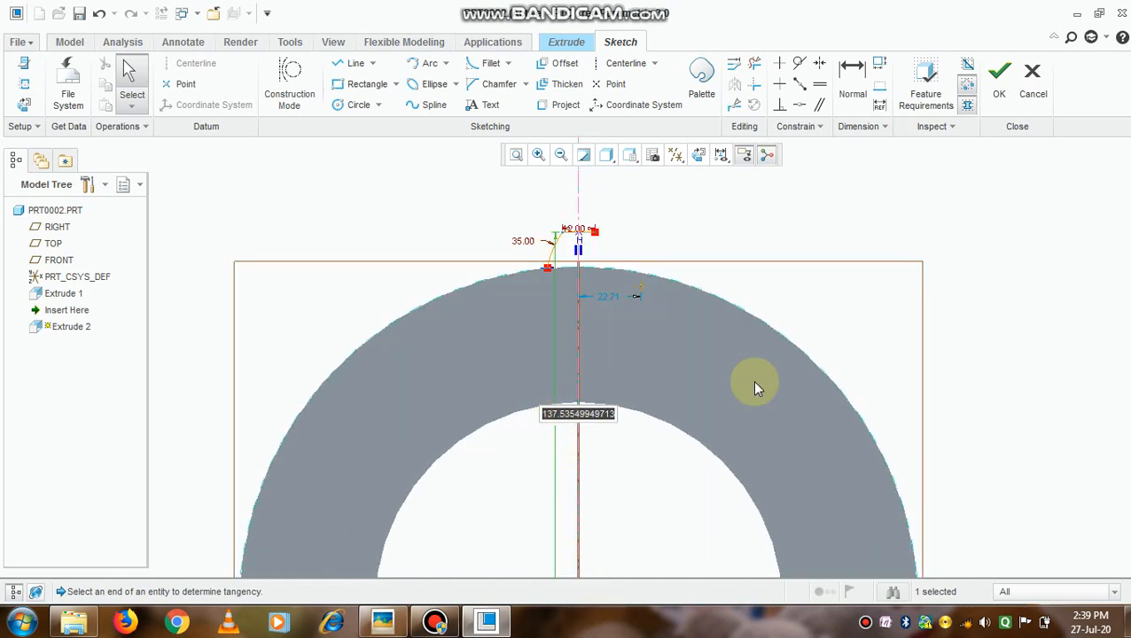
pyautogui.press('BackSpace')
pyautogui.write('140')
pyautogui.press('Return')
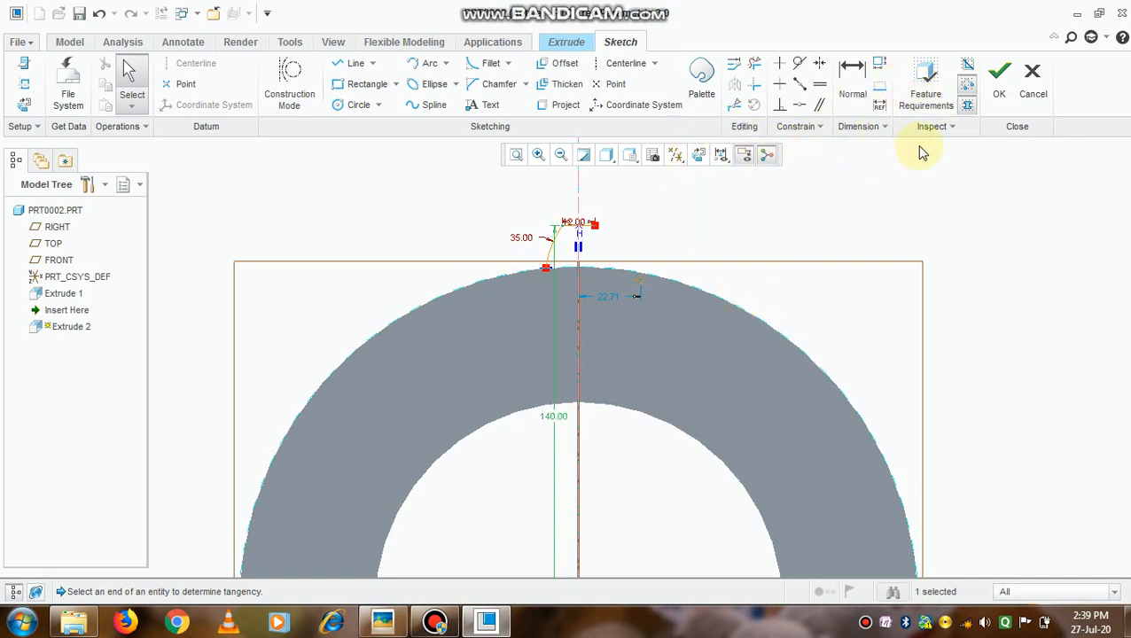
# Finish the half-drawn tooth sketch and discard the second extrusion
pyautogui.scroll(-2, 648, 238)
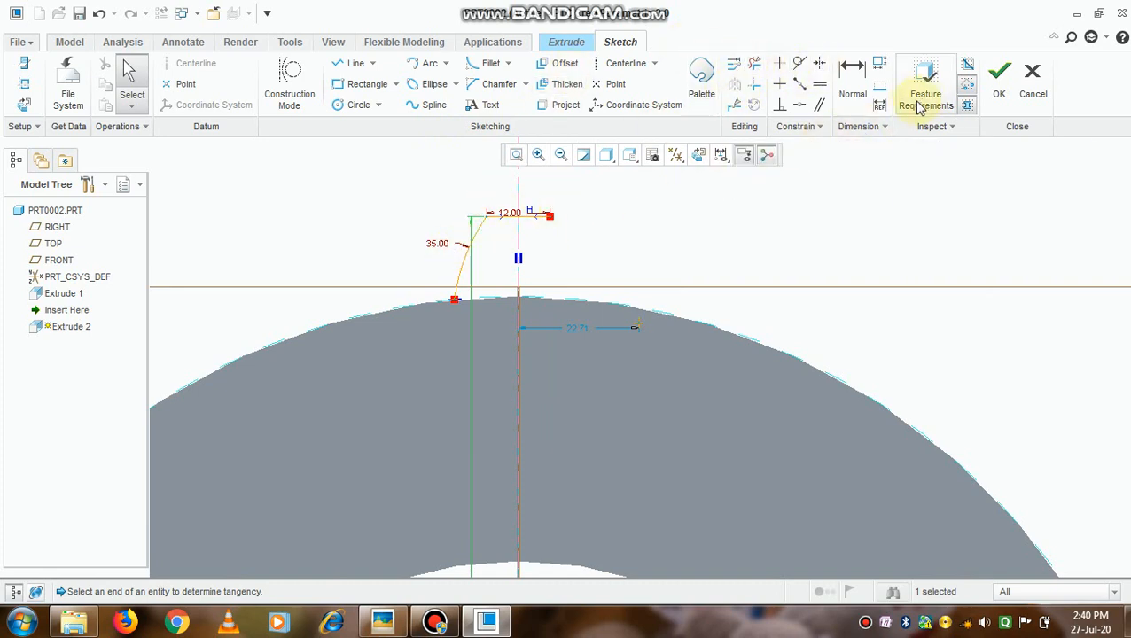
pyautogui.click(1000, 84)
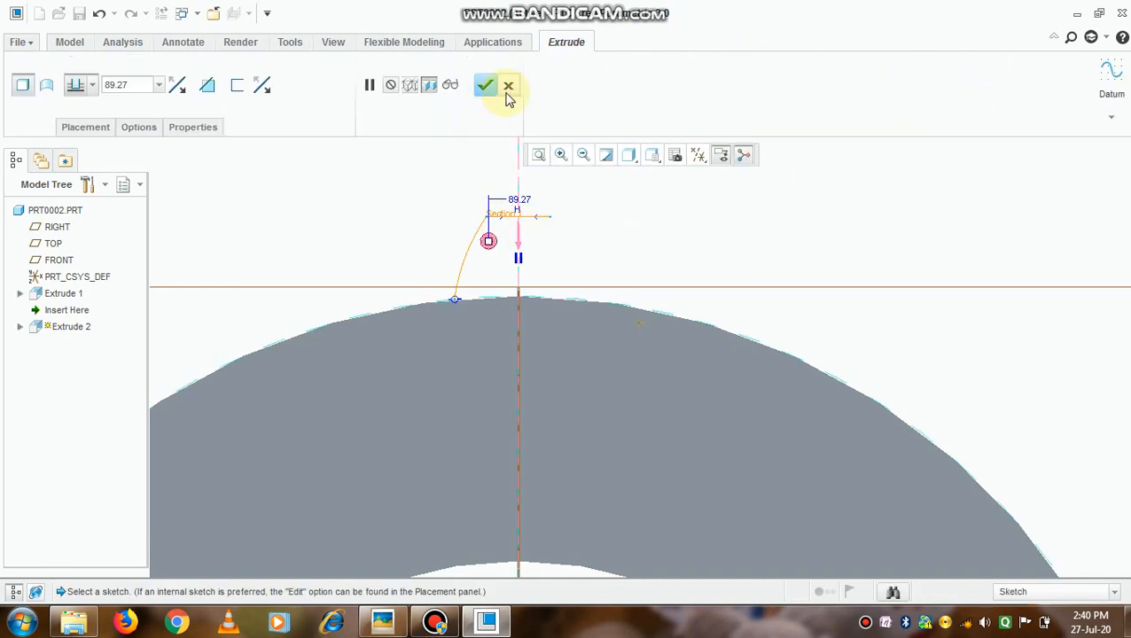
pyautogui.click(509, 86)
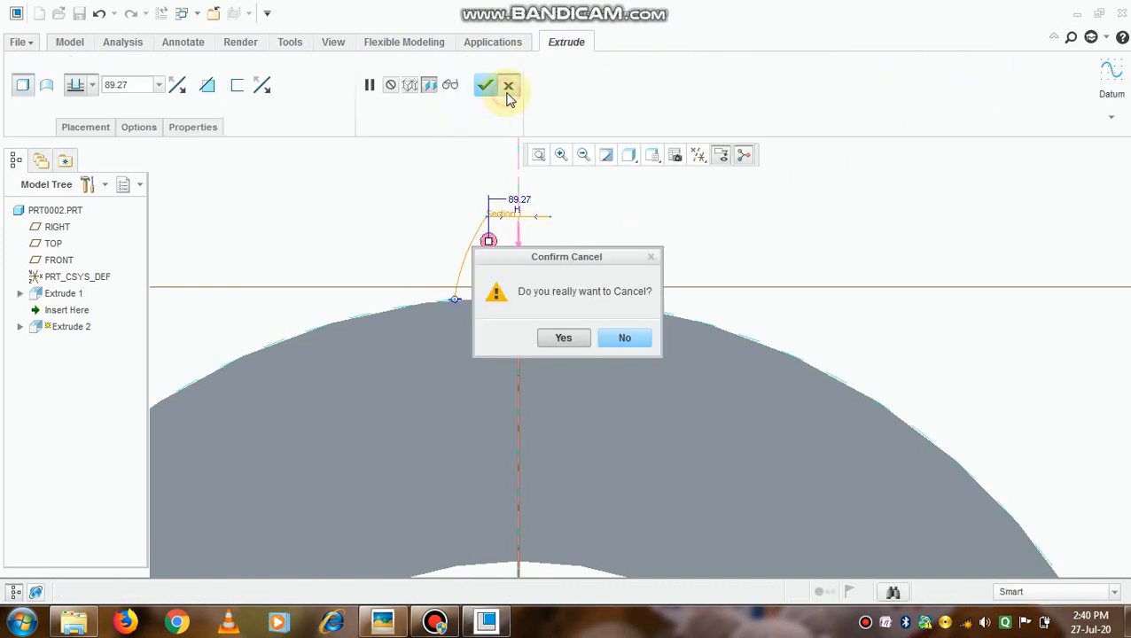
pyautogui.click(564, 340)
# Start a standalone sketch on the TOP plane and orient it parallel to the screen
pyautogui.scroll(6, 564, 330)
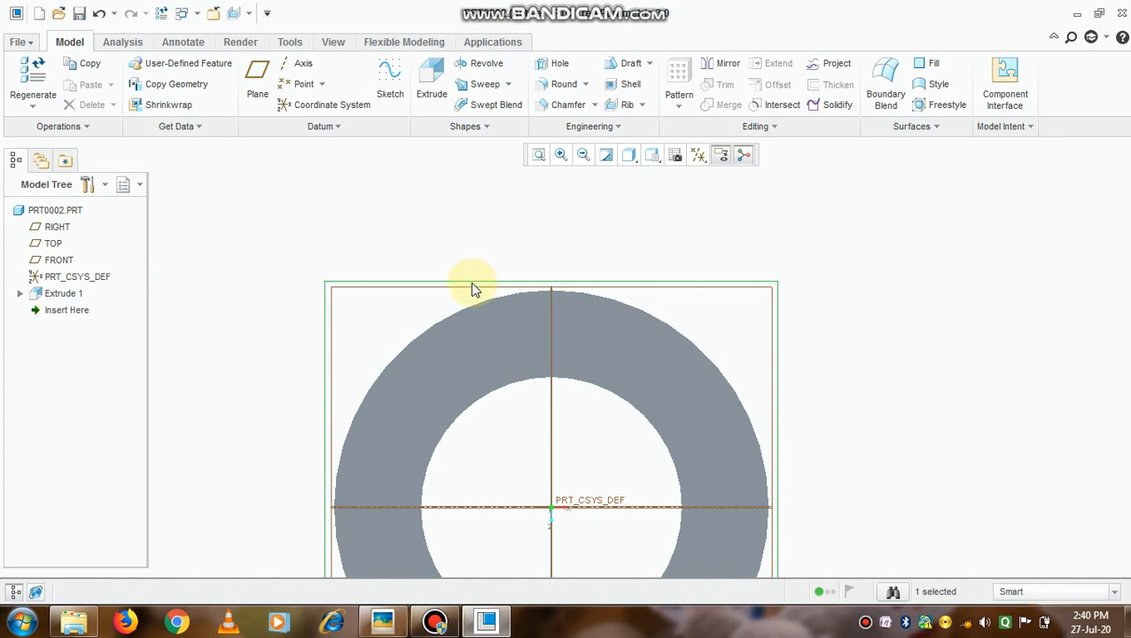
pyautogui.moveTo(596, 412); pyautogui.dragTo(605, 357, button='middle')
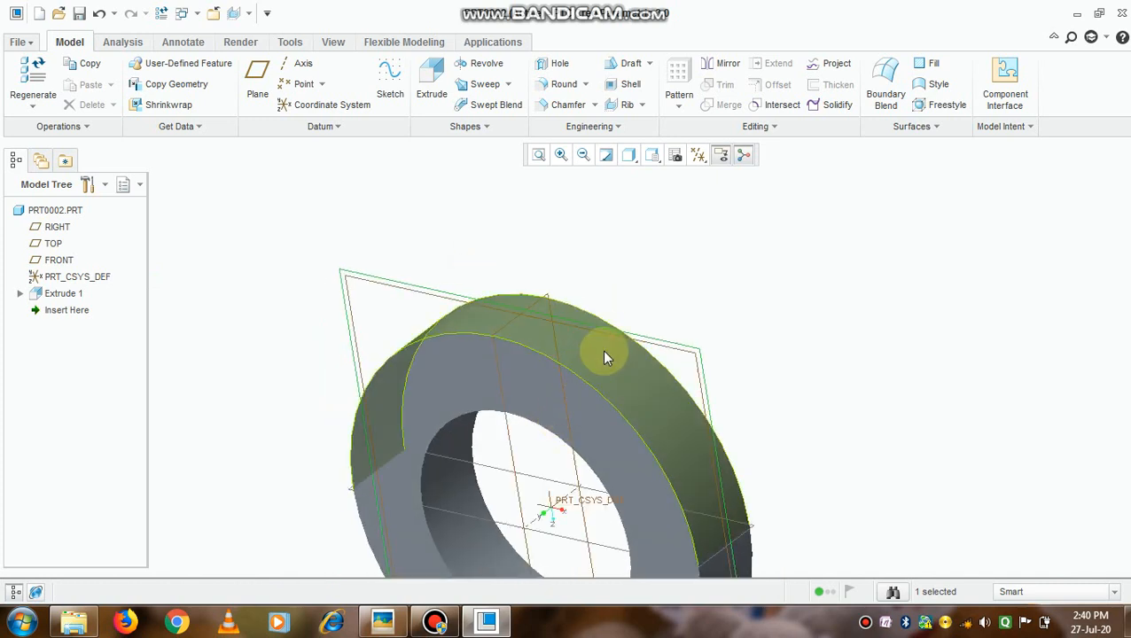
pyautogui.click(635, 334)
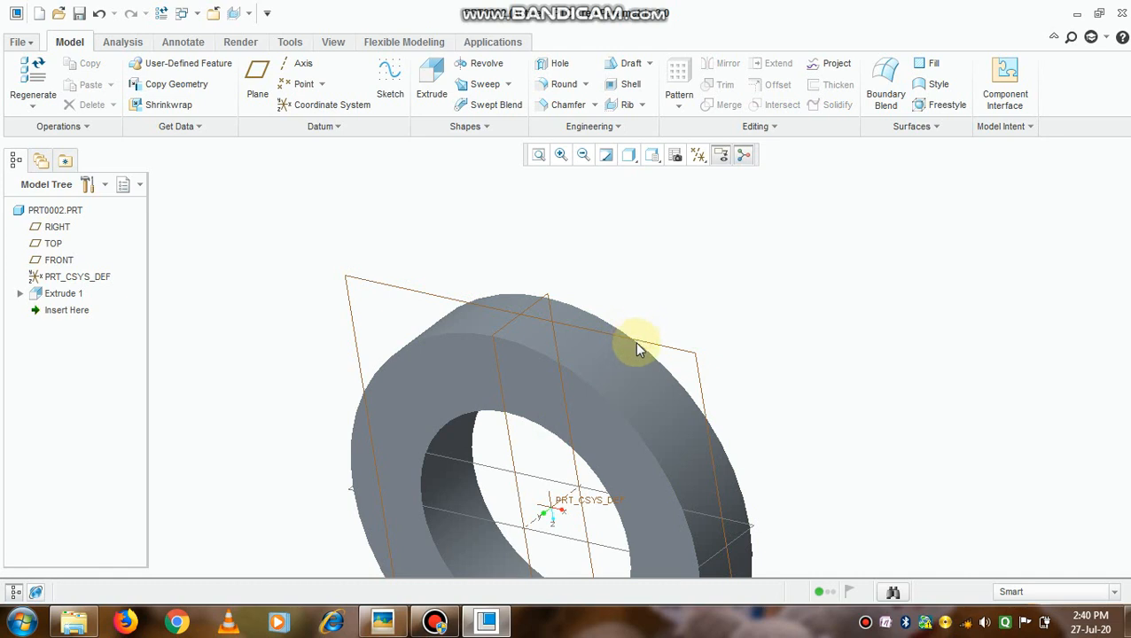
pyautogui.click(697, 368)
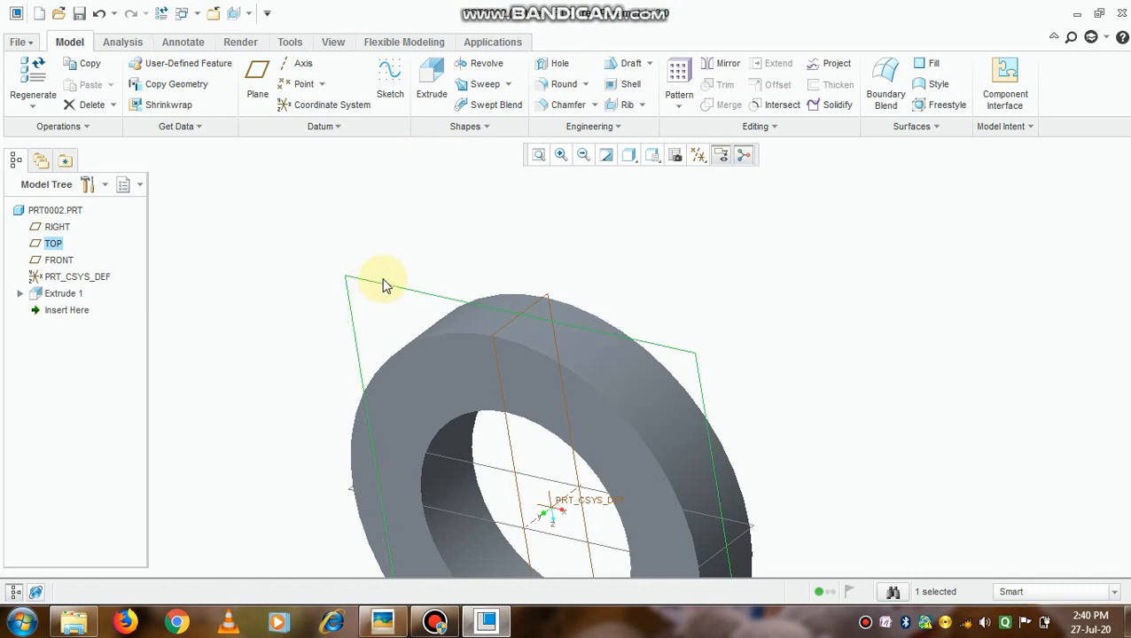
pyautogui.click(388, 87)
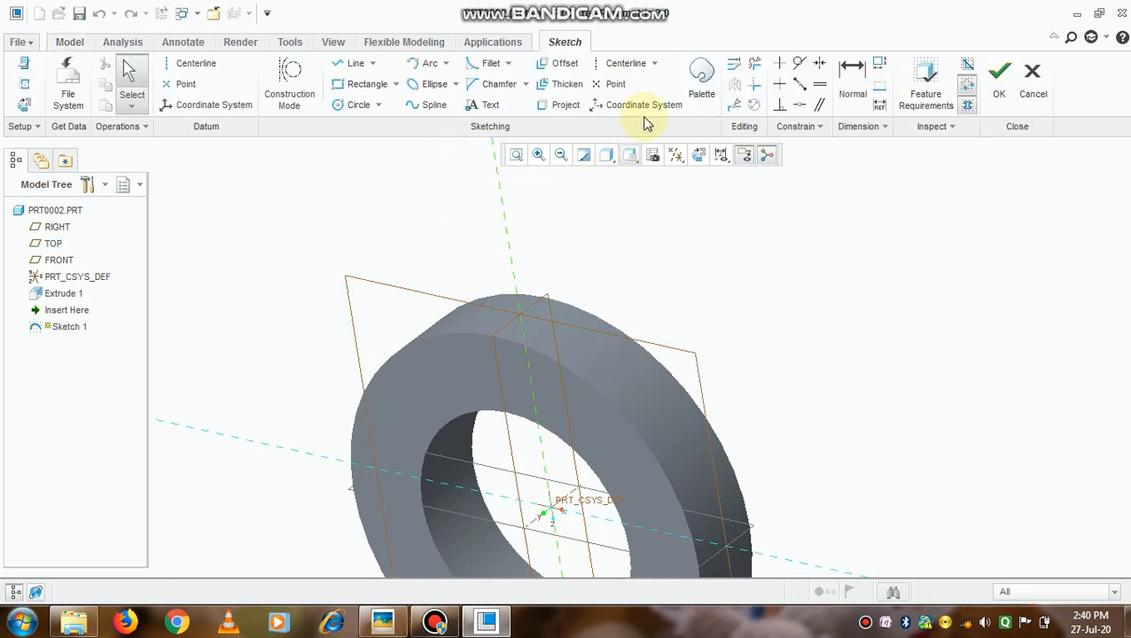
pyautogui.click(700, 155)
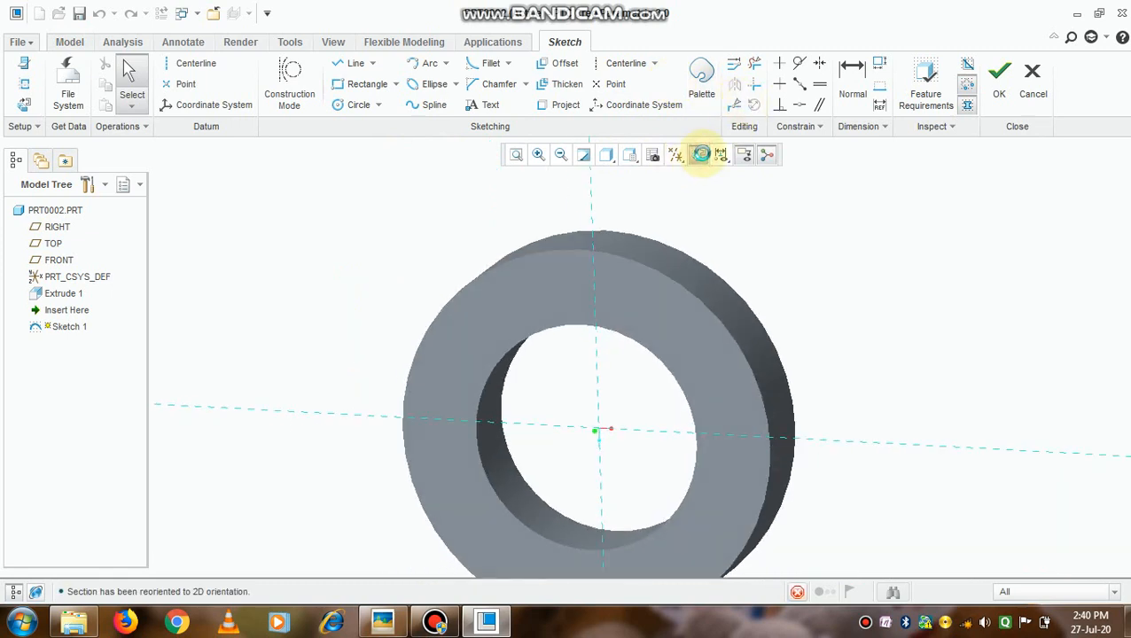
pyautogui.click(660, 220)
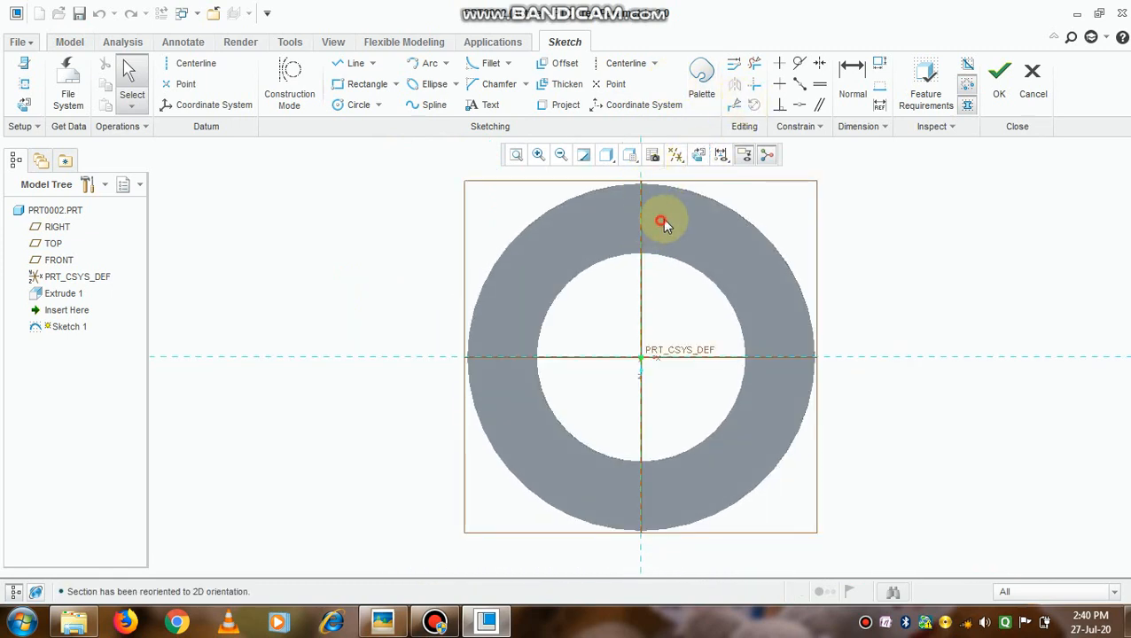
pyautogui.scroll(-6, 674, 174)
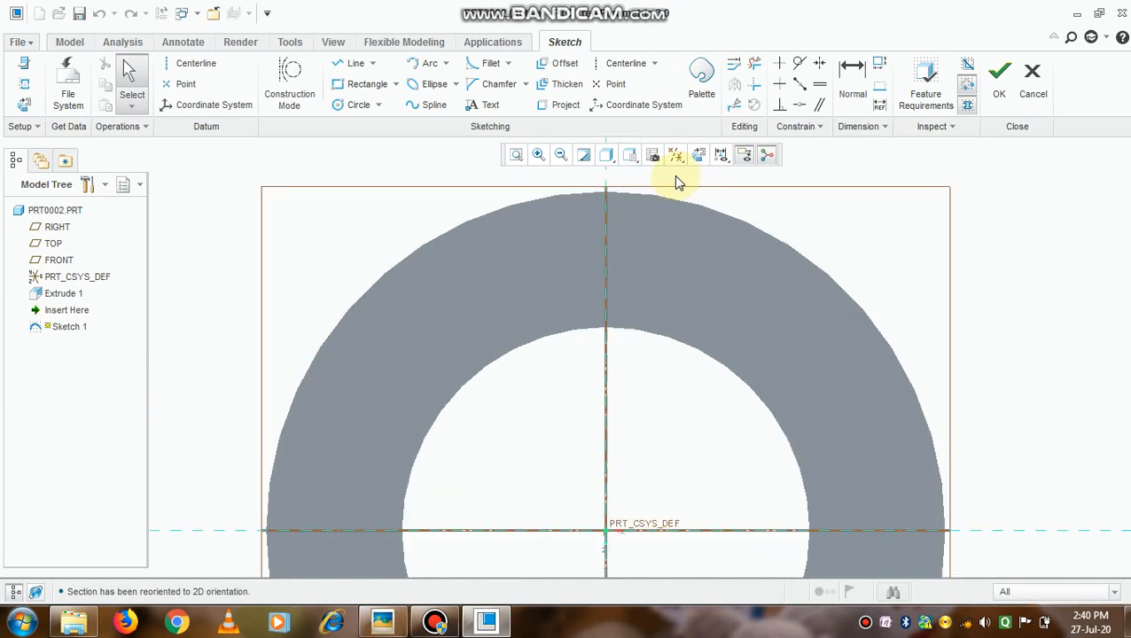
# Realign the sketch view parallel to the screen and add the ring's outer edge as a sketch reference
pyautogui.moveTo(668, 193); pyautogui.dragTo(662, 224, button='middle')
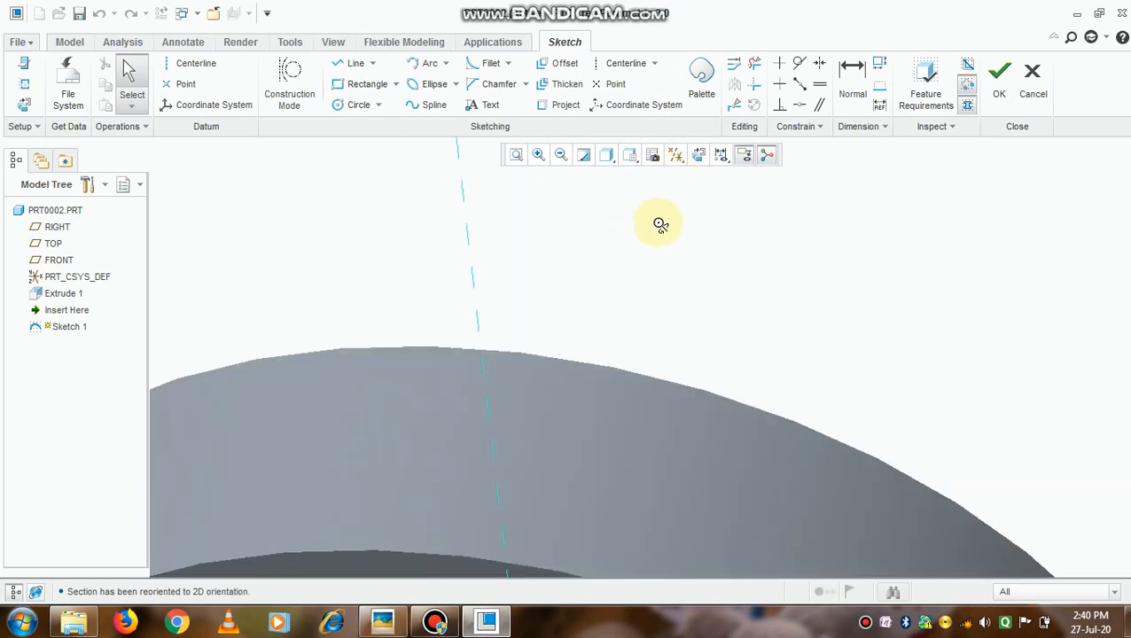
pyautogui.scroll(4, 645, 225)
pyautogui.click(694, 156)
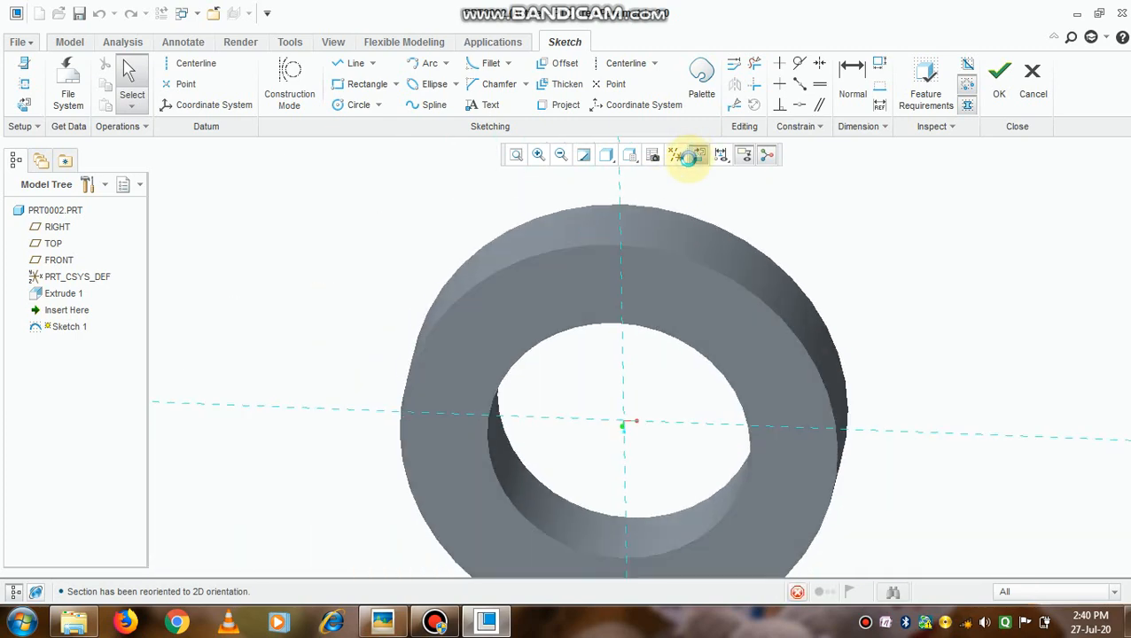
pyautogui.scroll(-2, 687, 182)
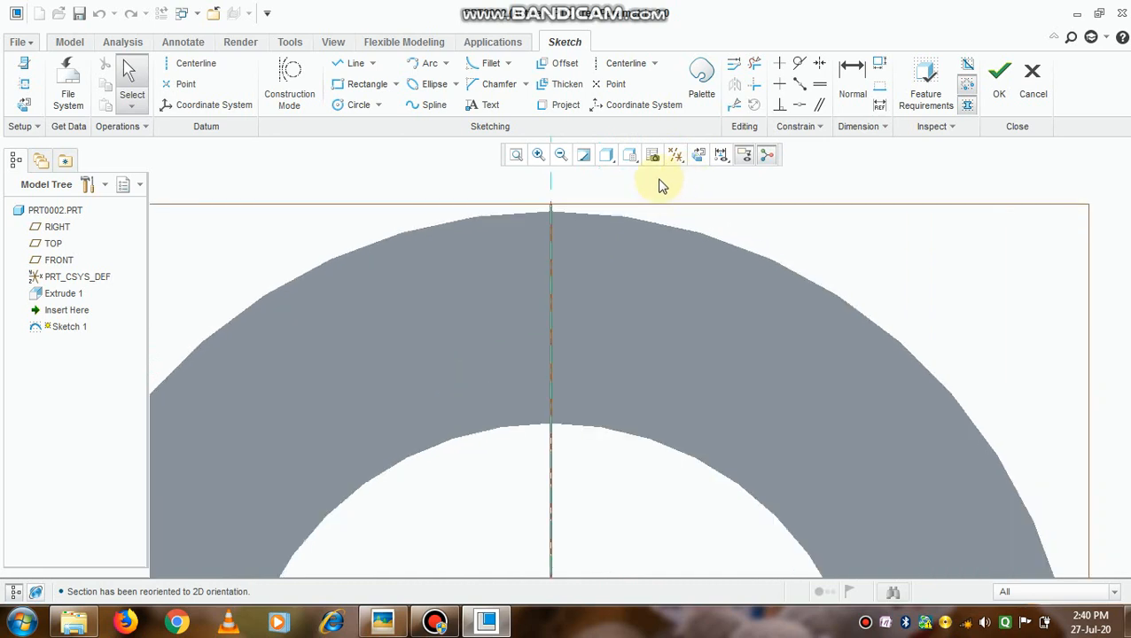
pyautogui.scroll(5, 581, 203)
pyautogui.scroll(-8, 580, 203)
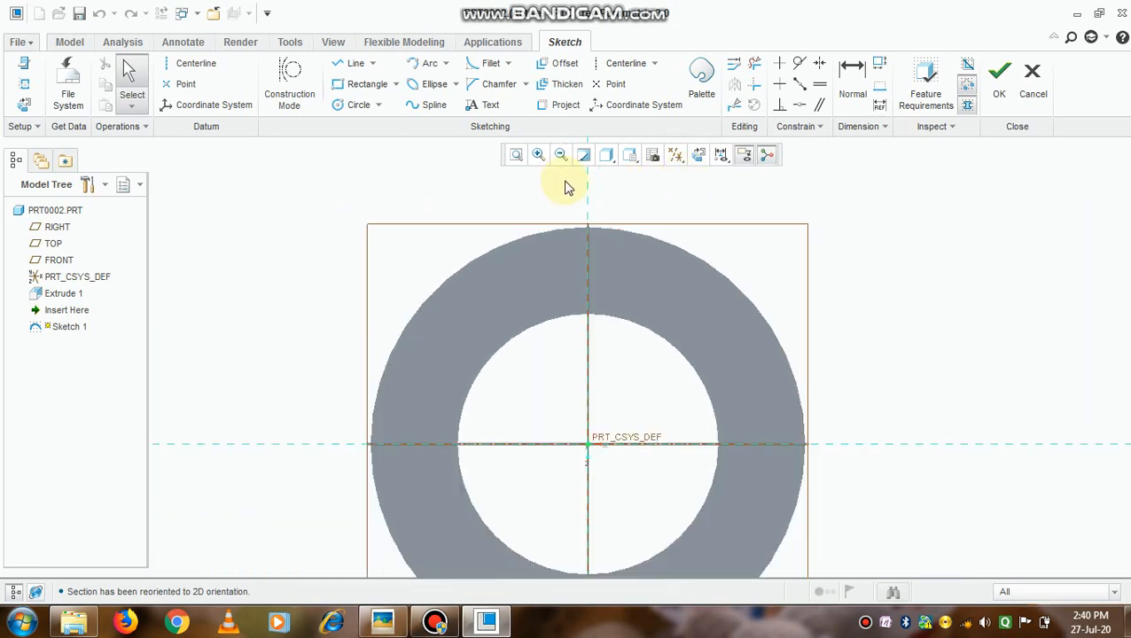
pyautogui.scroll(1, 604, 198)
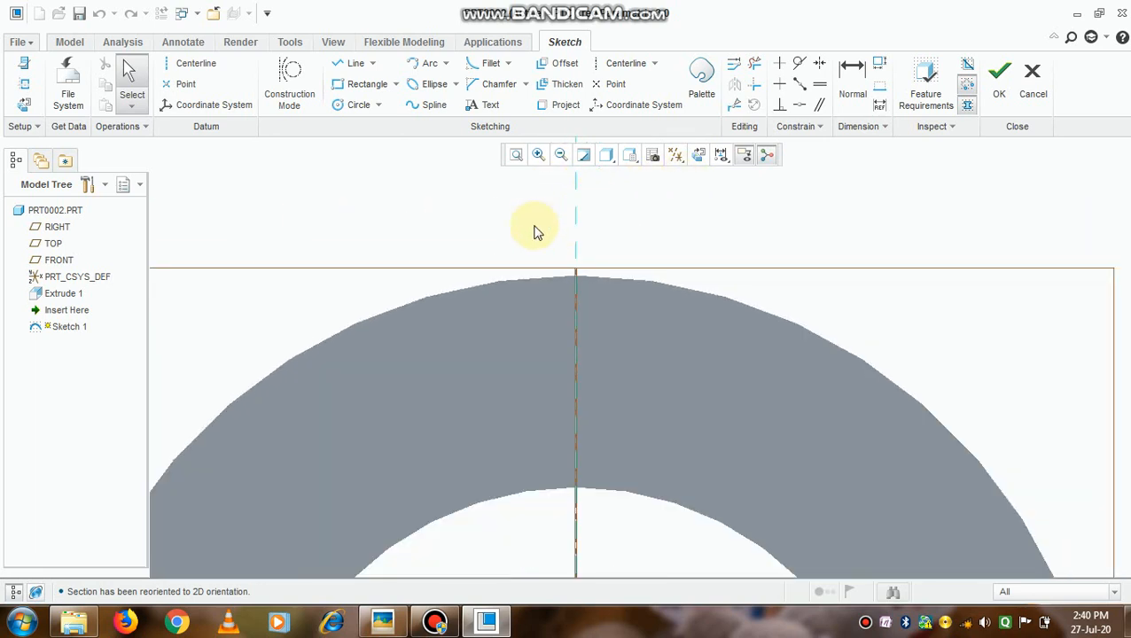
pyautogui.click(24, 84)
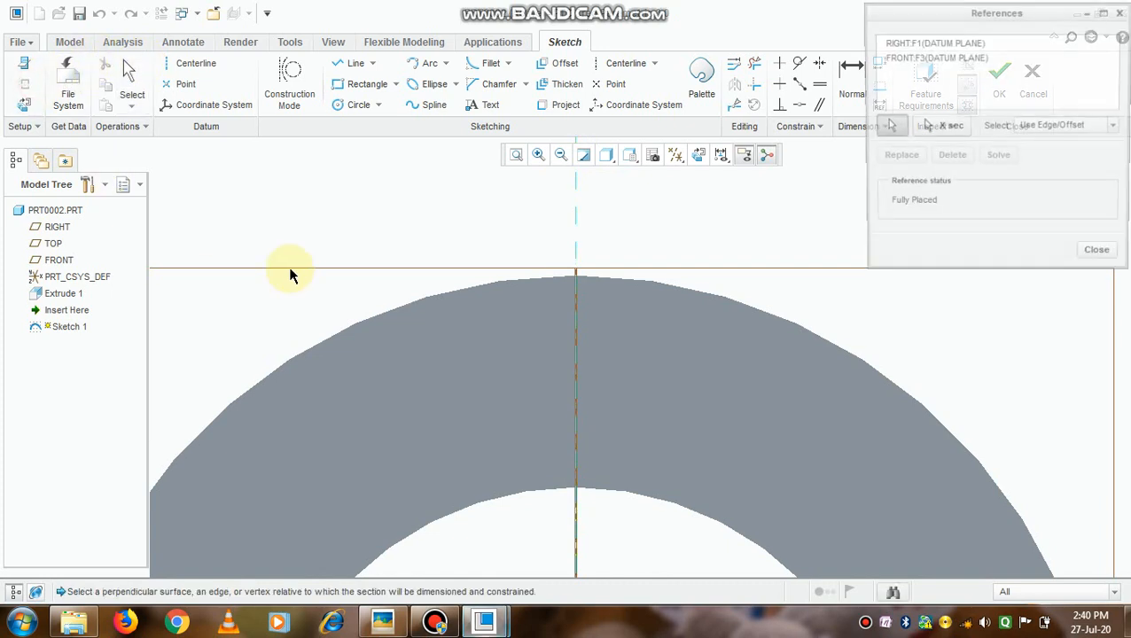
pyautogui.click(358, 323)
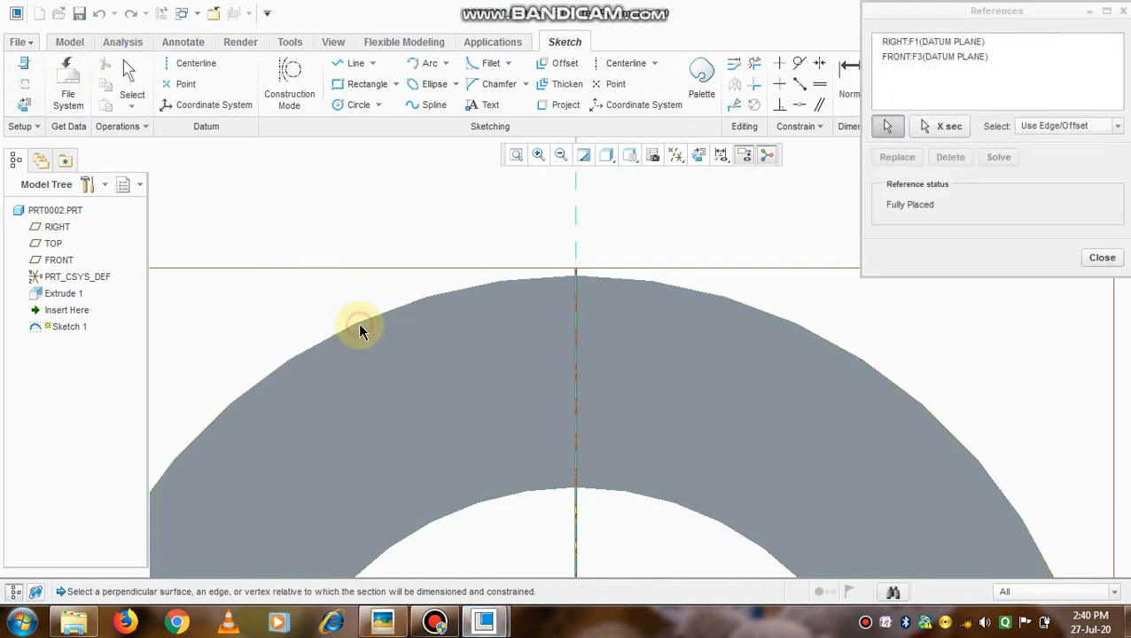
pyautogui.click(1103, 258)
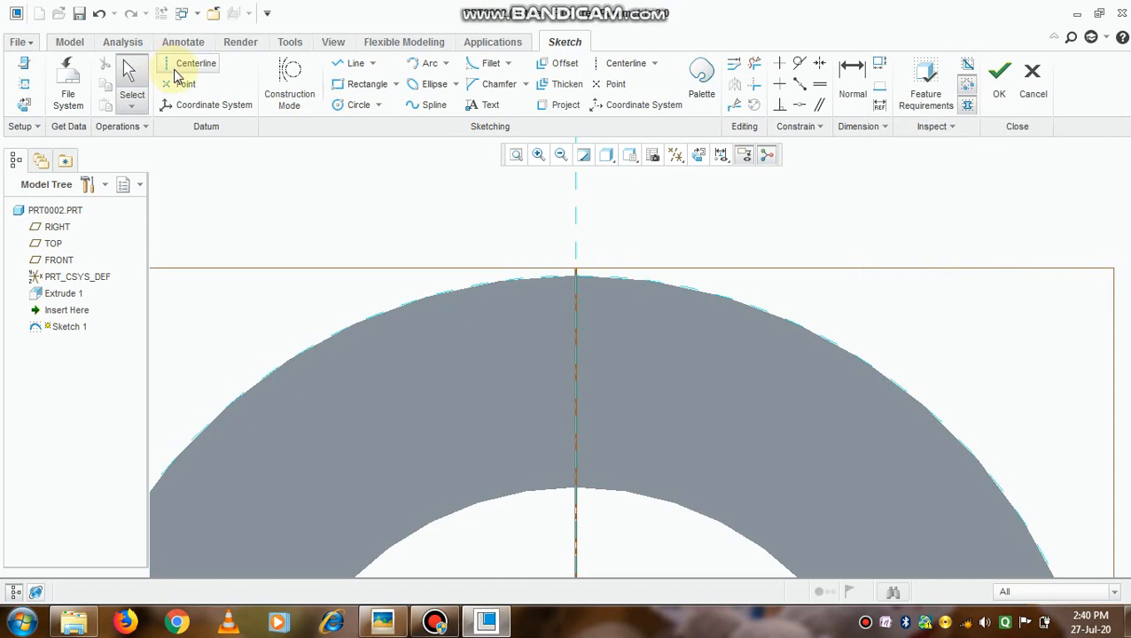
# Draw a horizontal line about 17 mm long across the vertical axis, about 140 mm above the origin
pyautogui.click(350, 62)
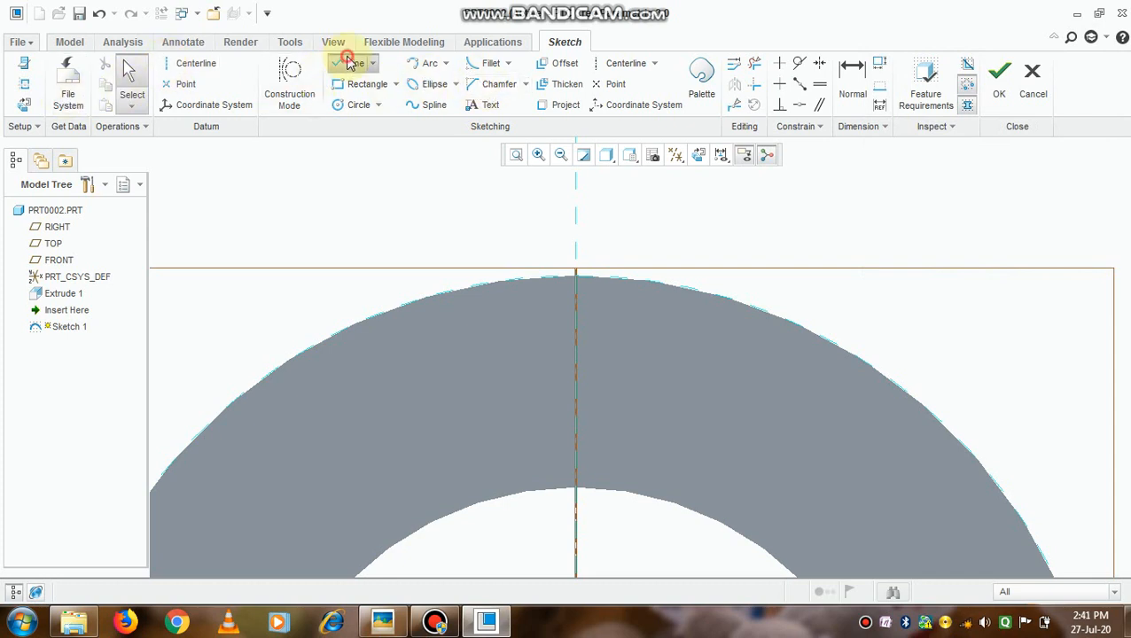
pyautogui.click(540, 211)
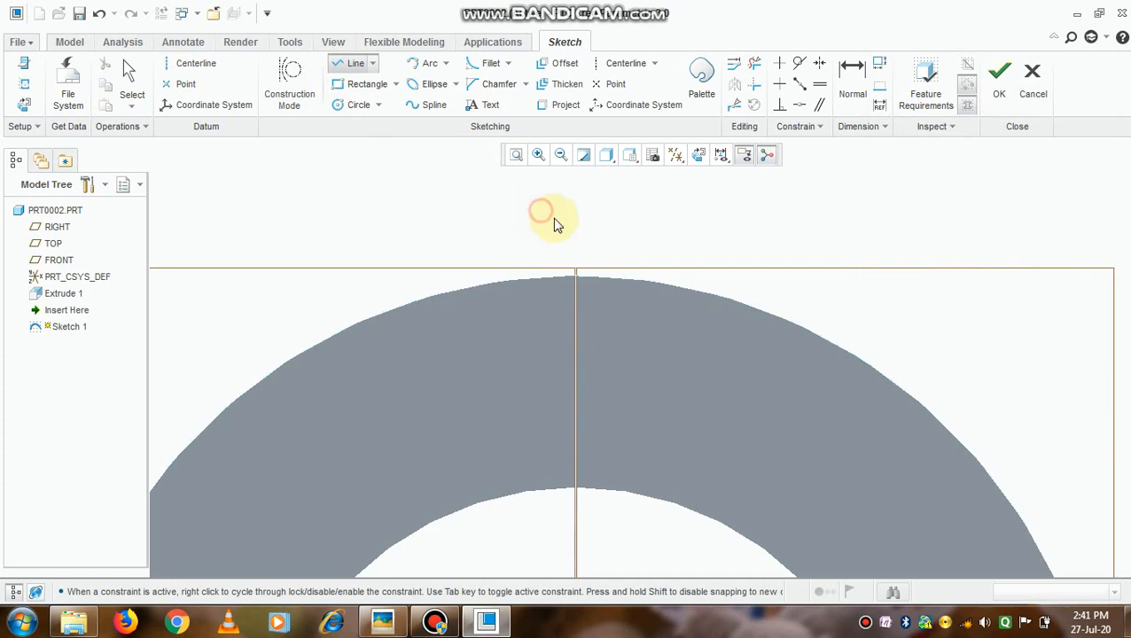
pyautogui.click(612, 211)
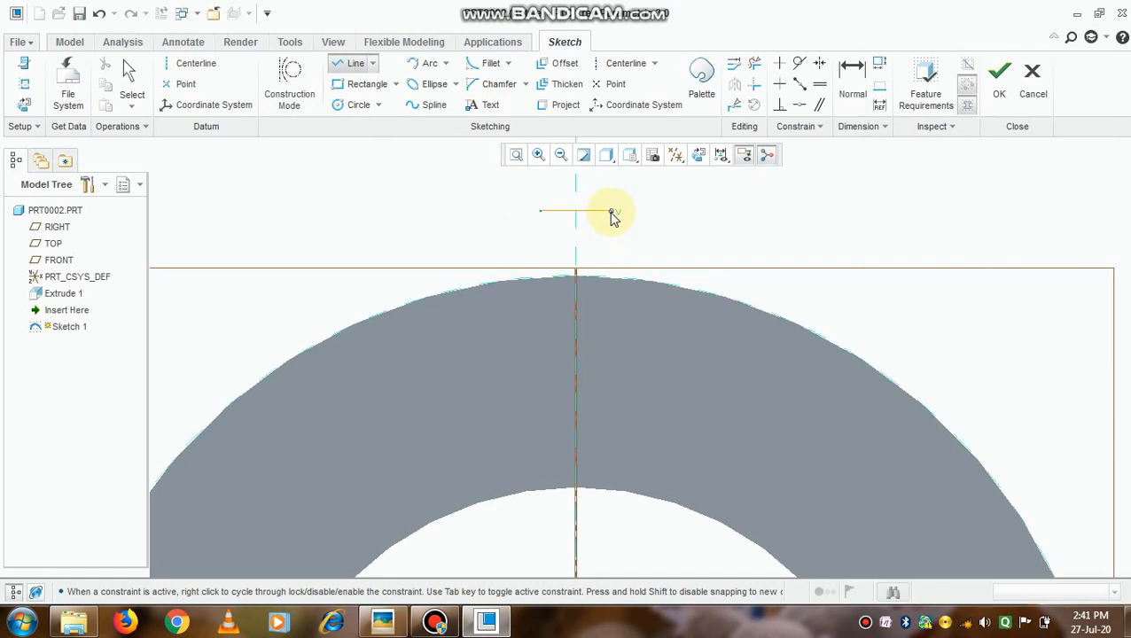
pyautogui.middleClick(612, 217)
pyautogui.middleClick(596, 240)
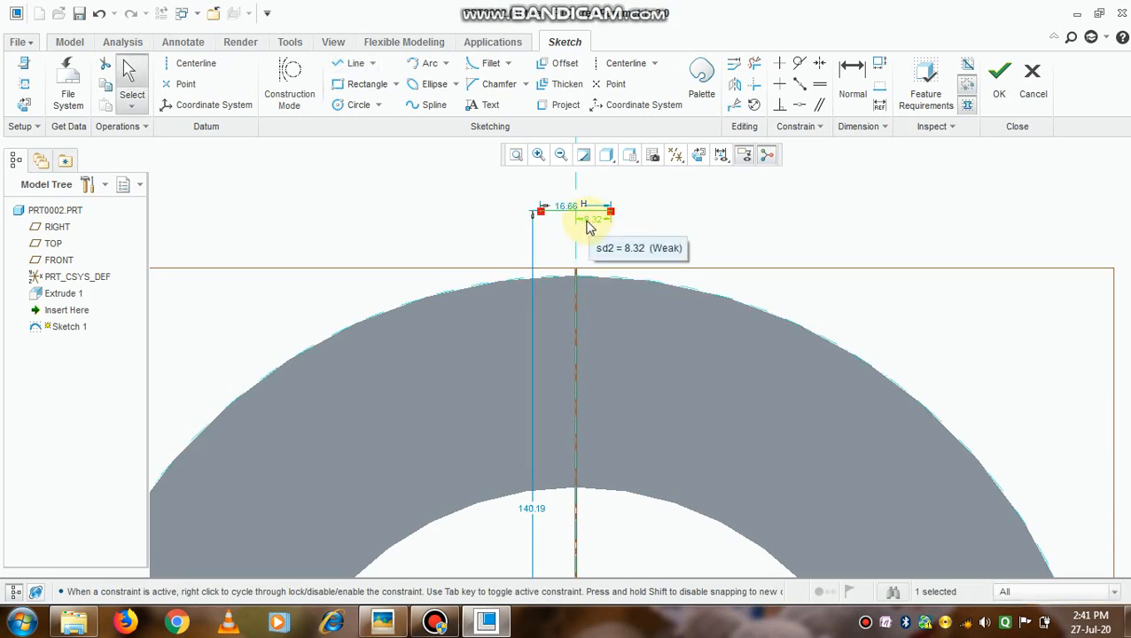
# Set the horizontal line's length to 12 mm and its right end's distance from the vertical axis to 6 mm
pyautogui.doubleClick(563, 204)
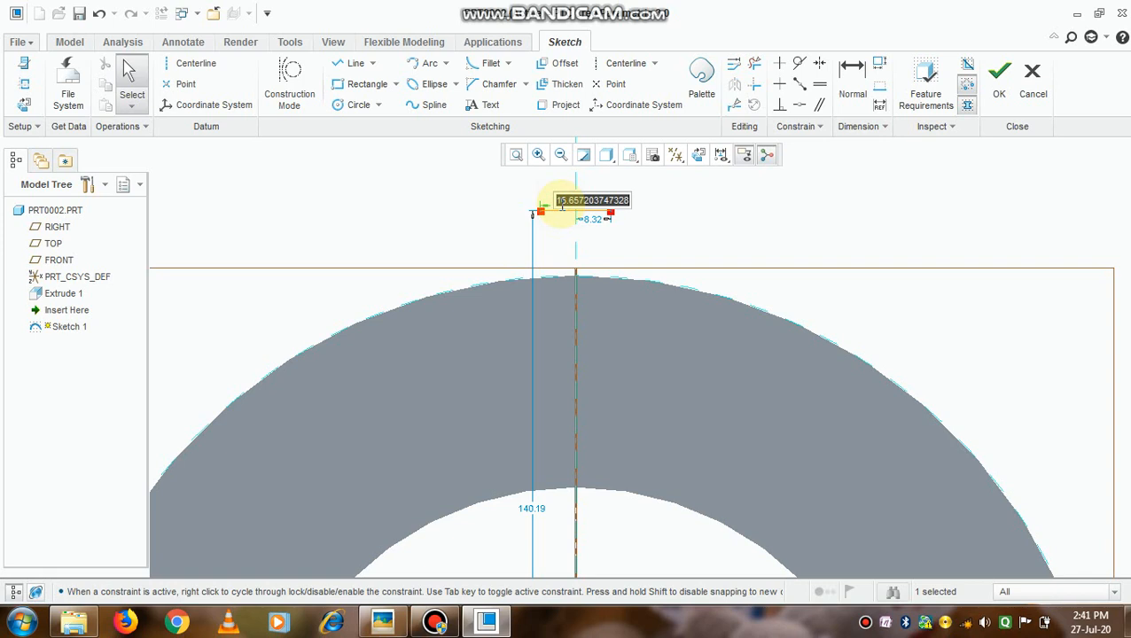
pyautogui.write('12')
pyautogui.press('Return')
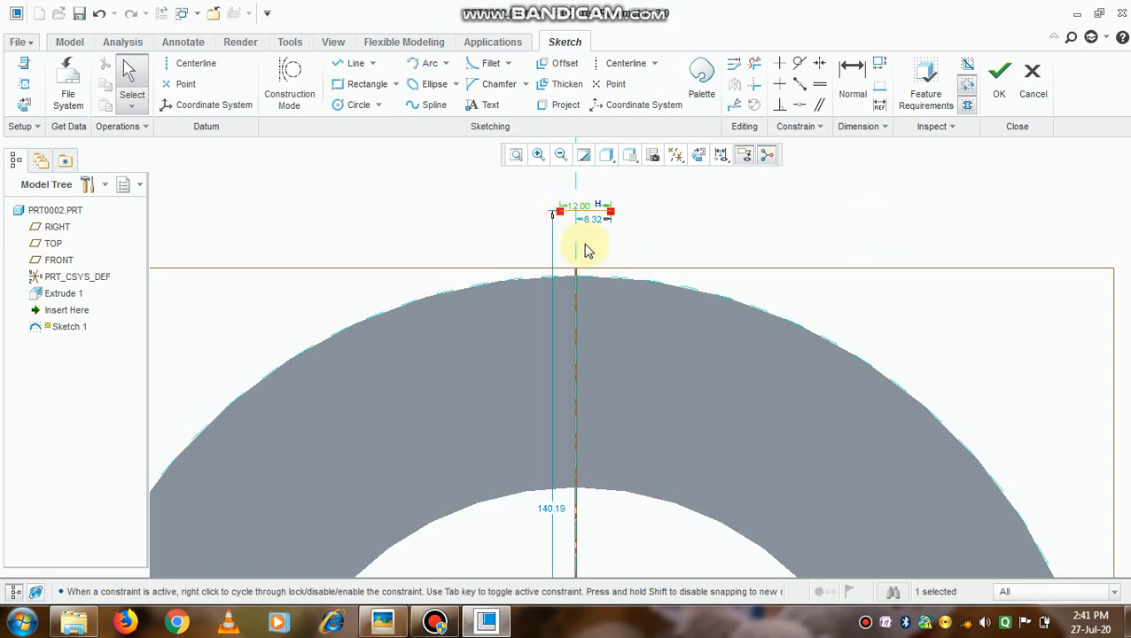
pyautogui.doubleClick(590, 222)
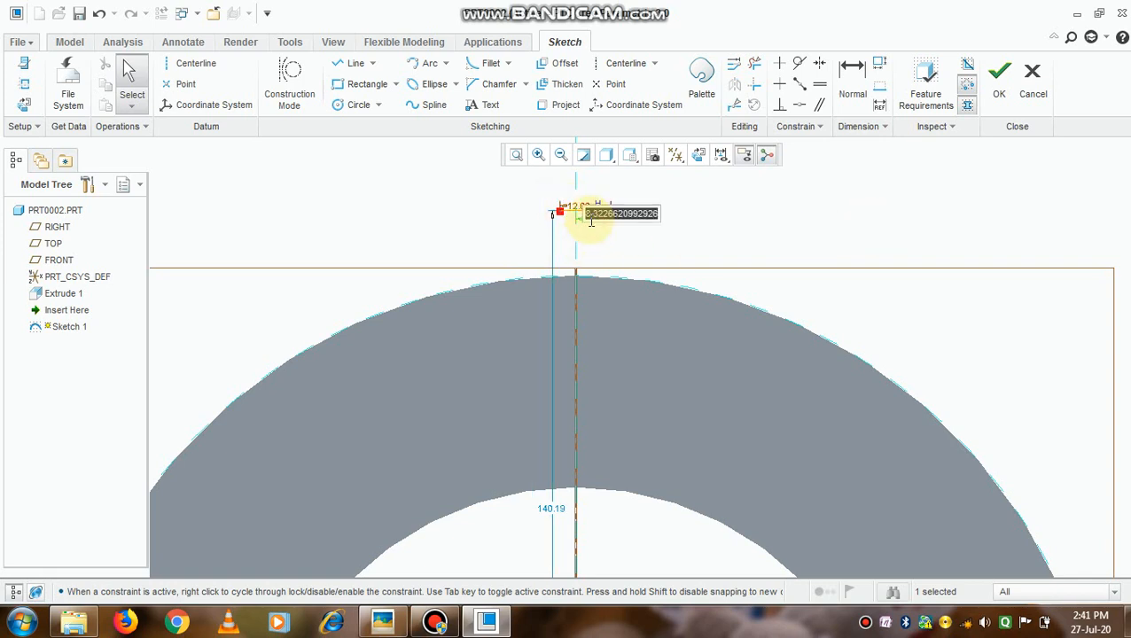
pyautogui.write('6')
pyautogui.press('Return')
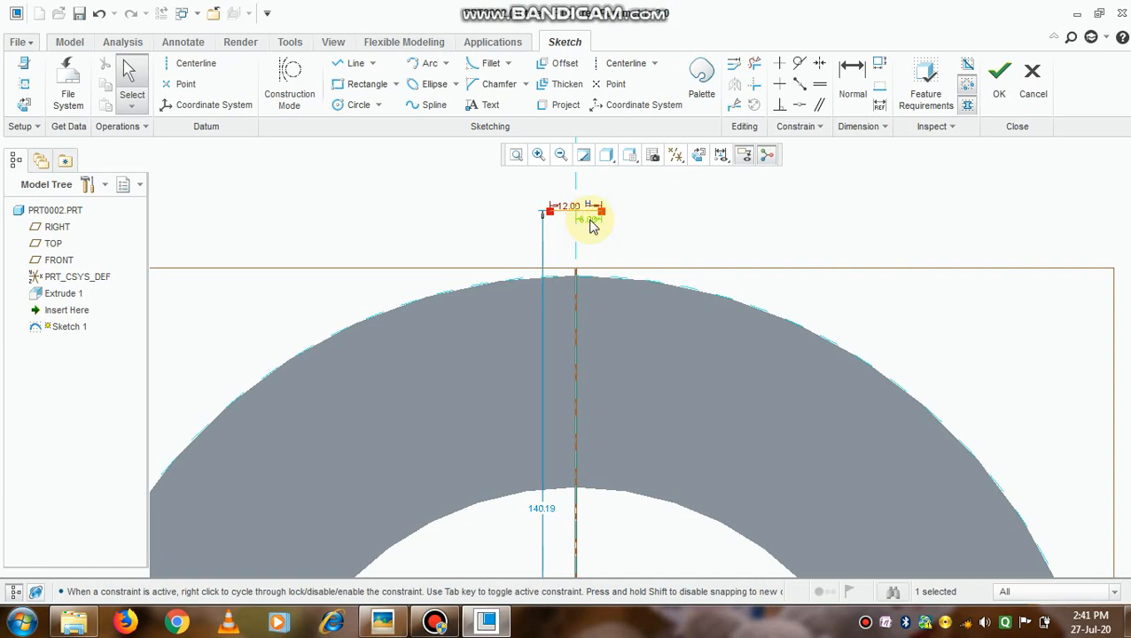
# Add a vertical centerline along the vertical reference through the middle of the horizontal line
pyautogui.click(624, 64)
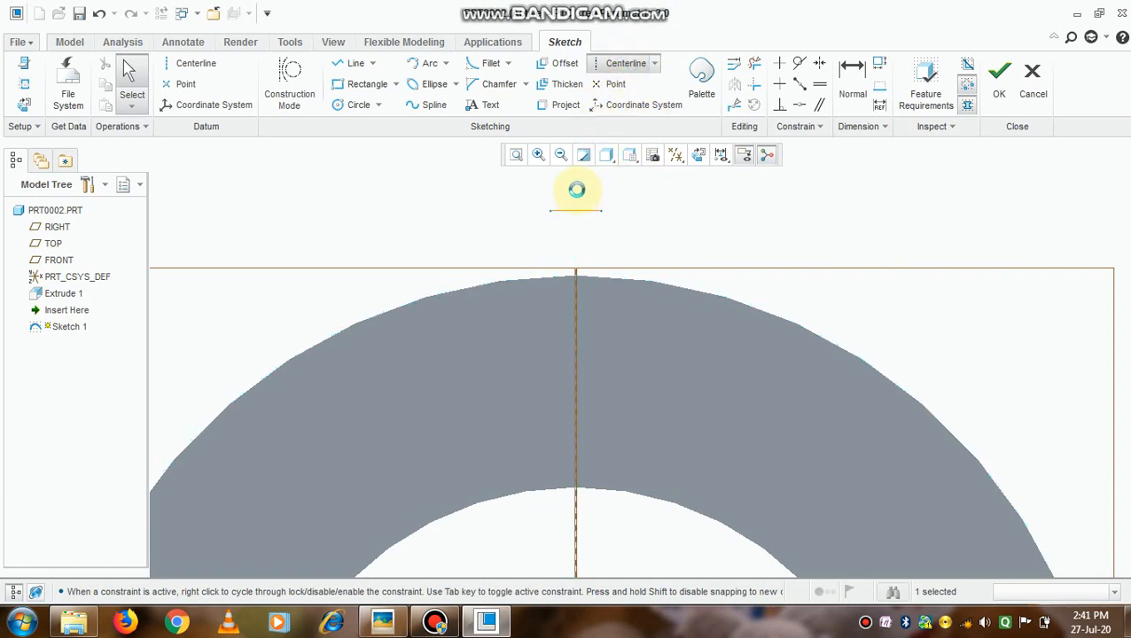
pyautogui.click(575, 328)
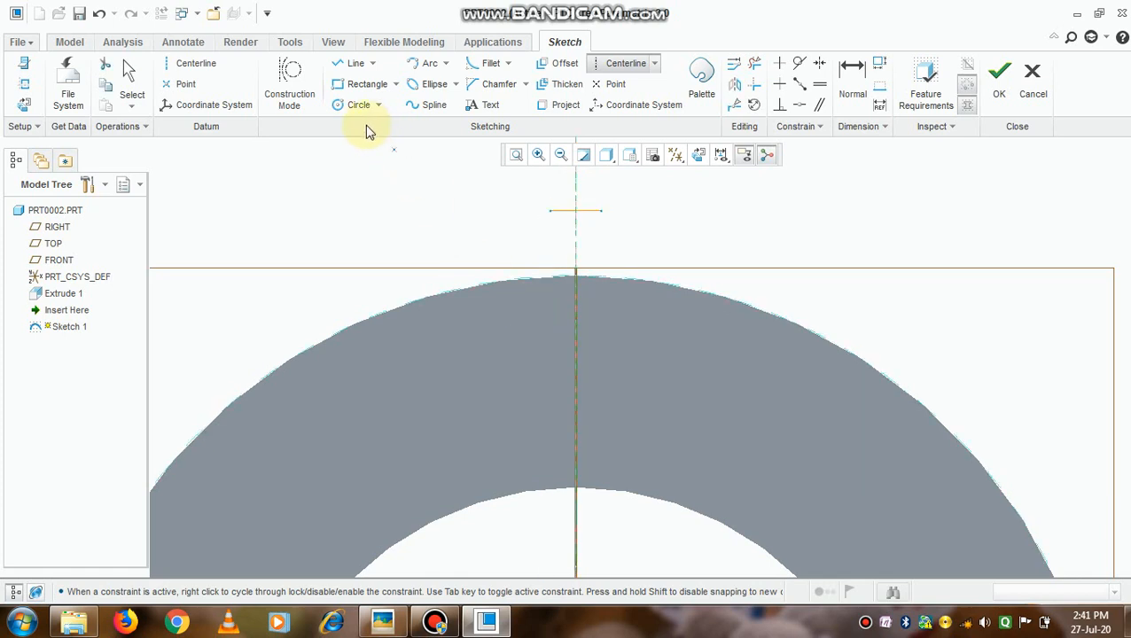
pyautogui.click(418, 66)
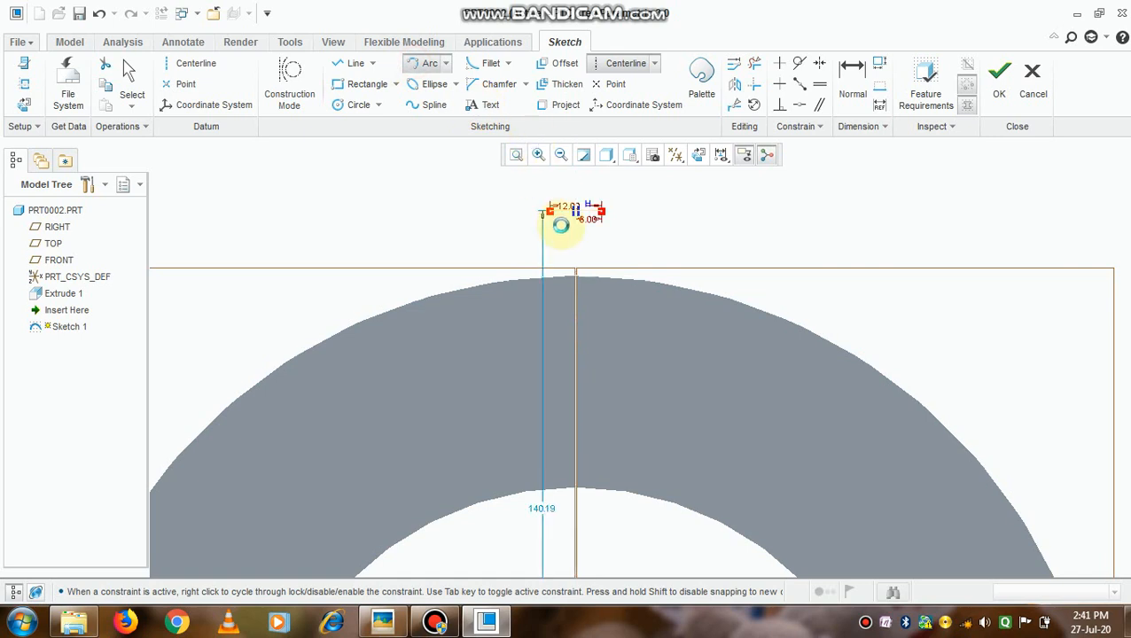
pyautogui.click(551, 210)
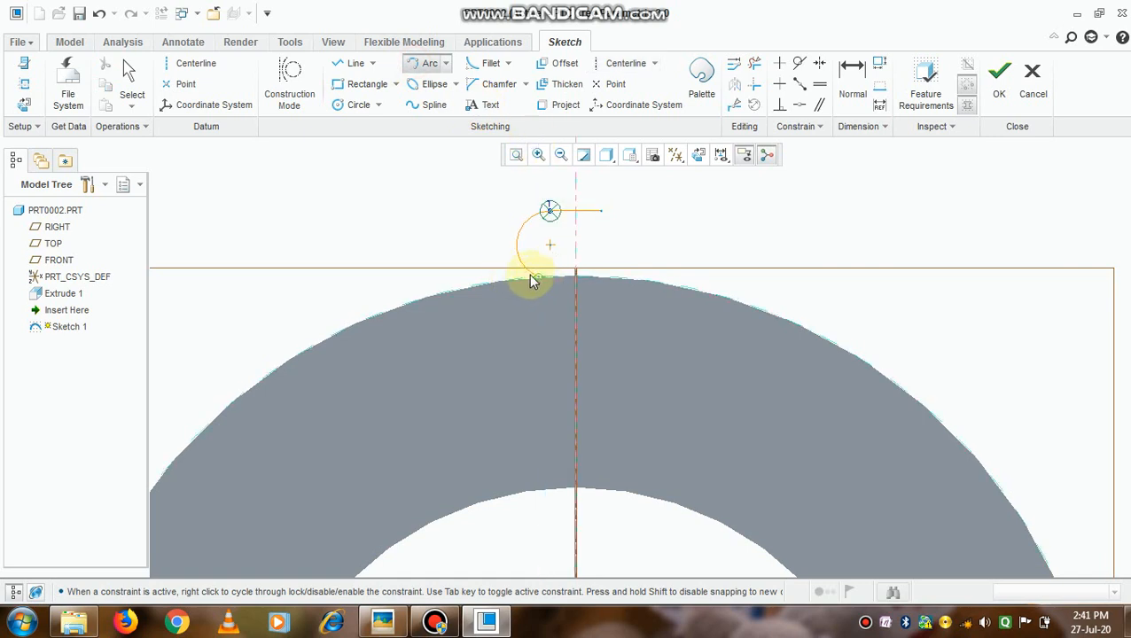
pyautogui.click(490, 218)
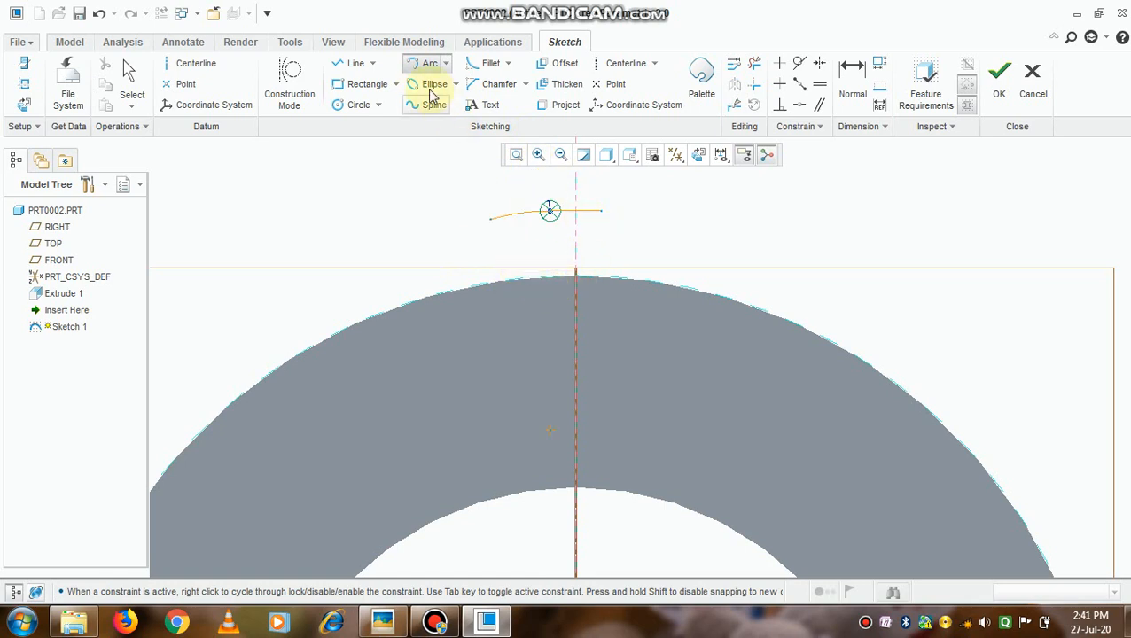
# Draw an arc from the ring's outer edge to the horizontal line's left end and set its radius to 35 mm
pyautogui.click(418, 69)
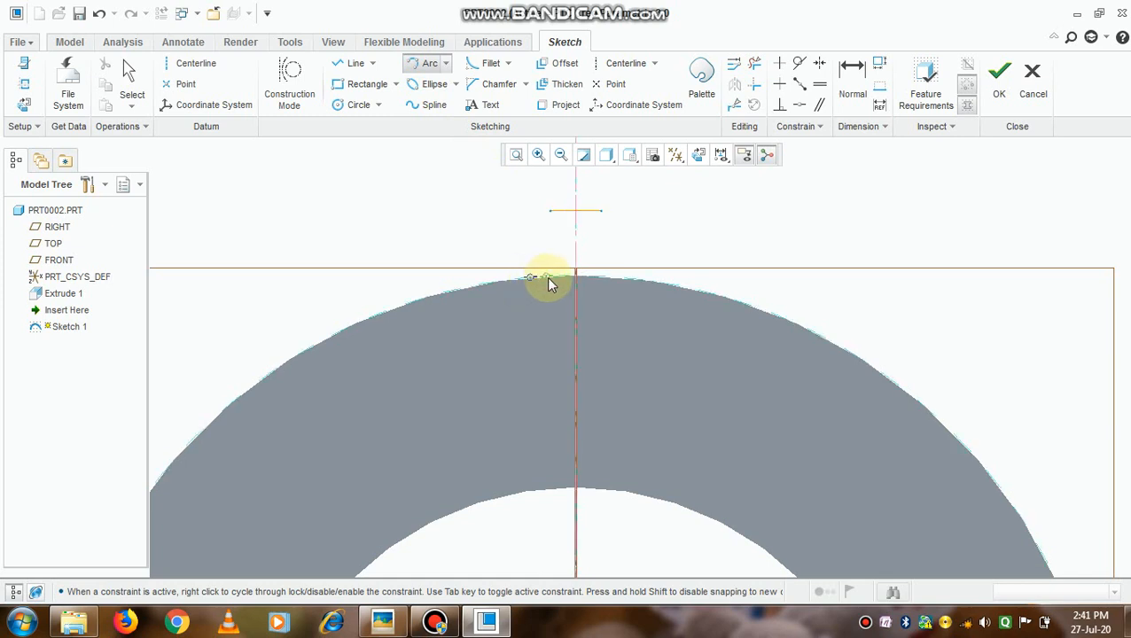
pyautogui.click(551, 211)
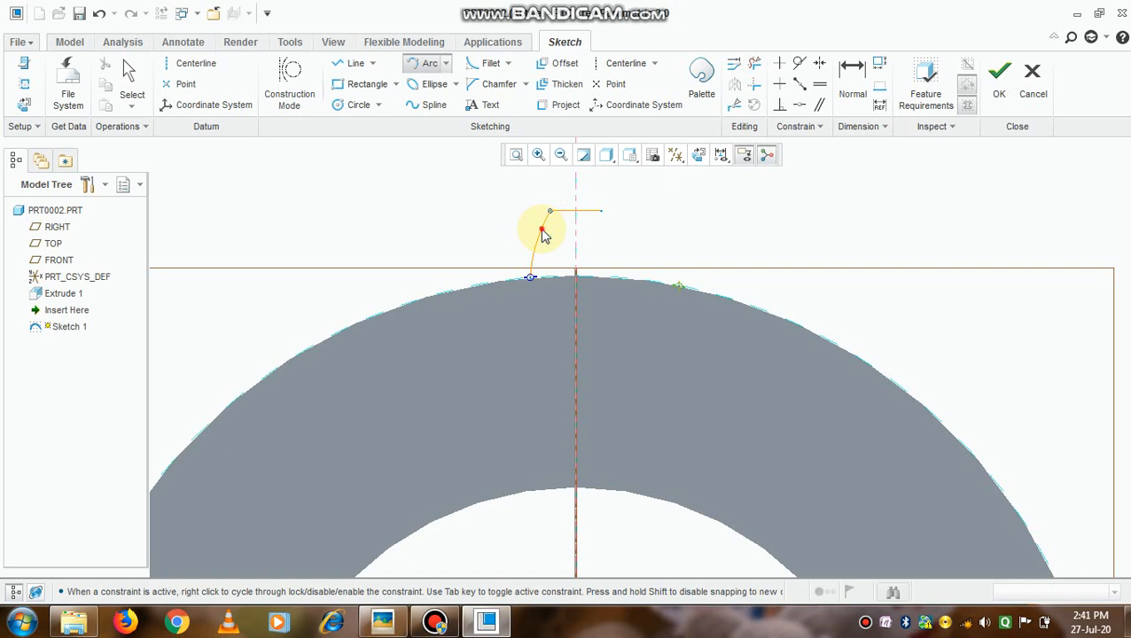
pyautogui.click(543, 230)
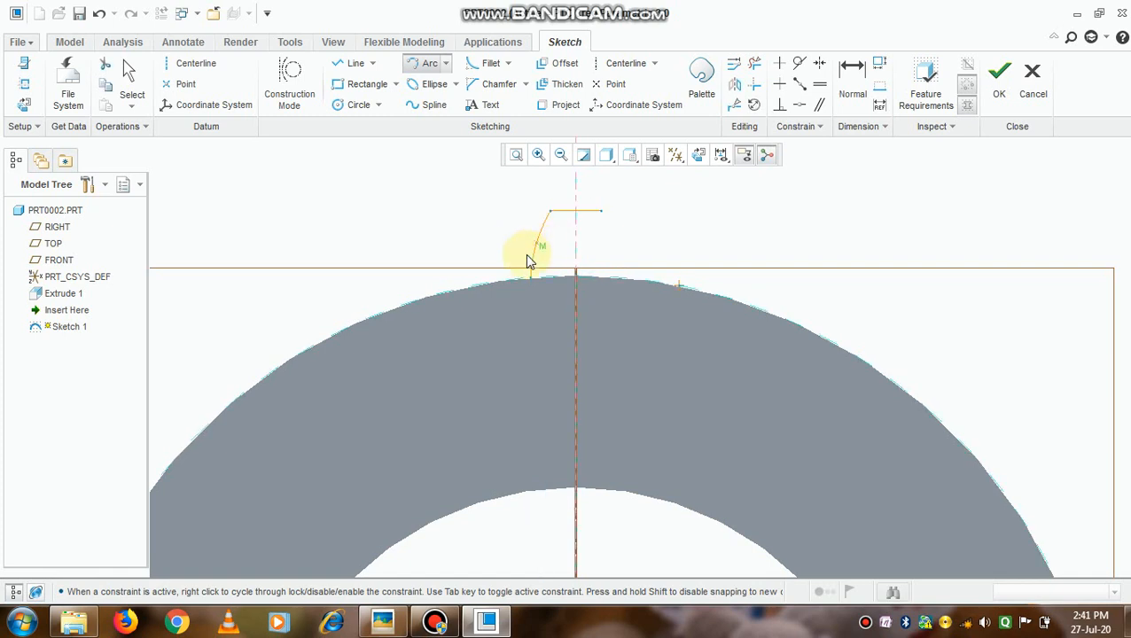
pyautogui.middleClick(522, 257)
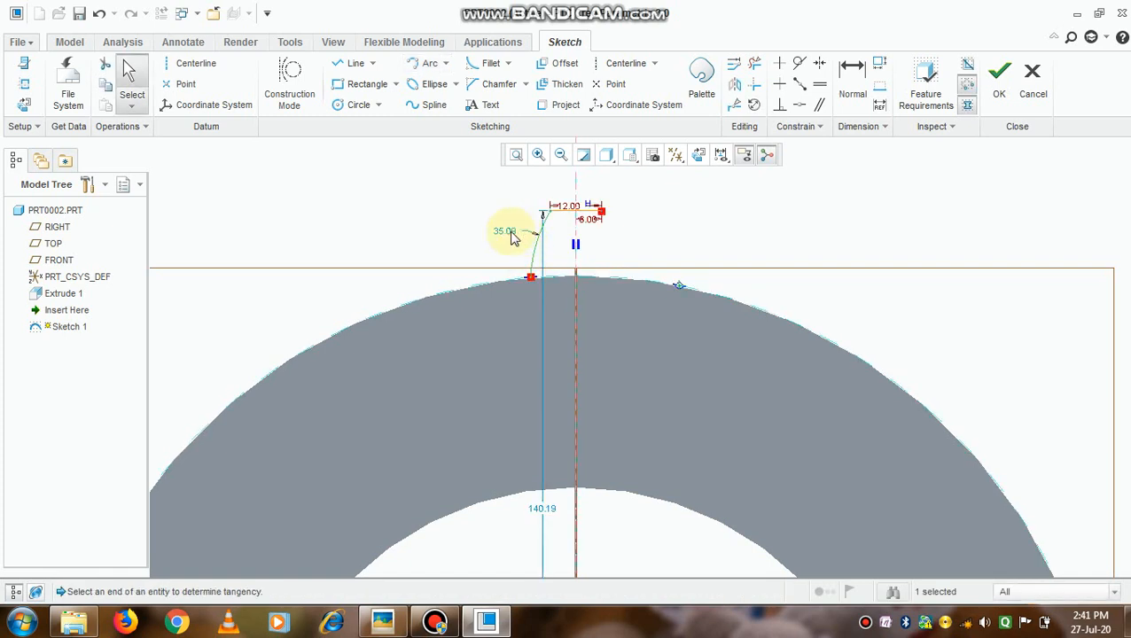
pyautogui.doubleClick(505, 232)
pyautogui.write('35')
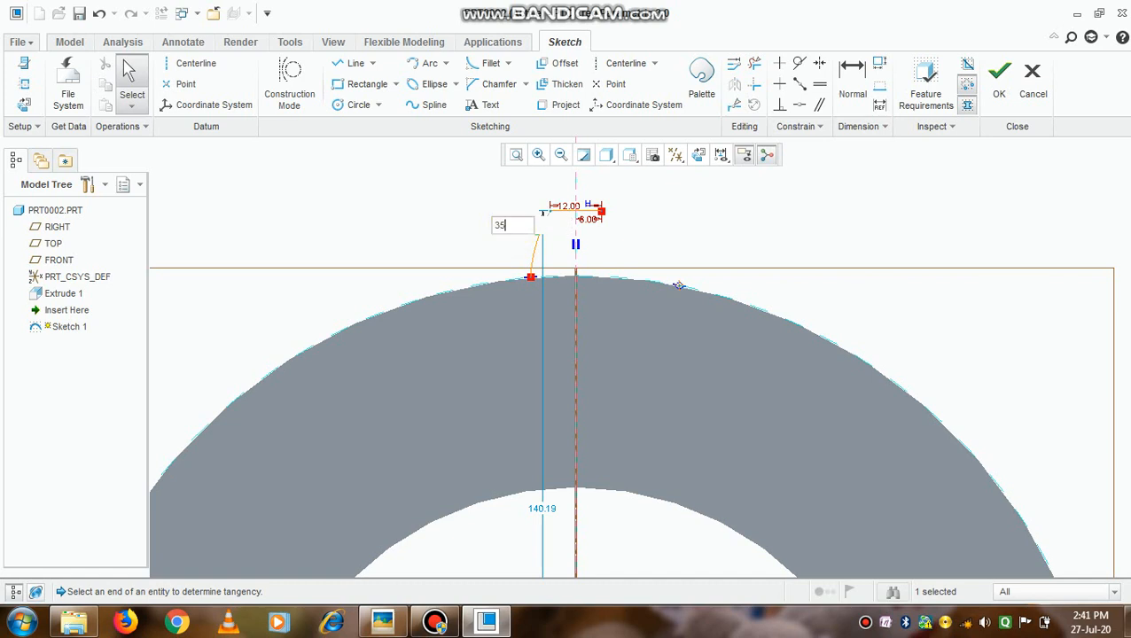
pyautogui.press('Return')
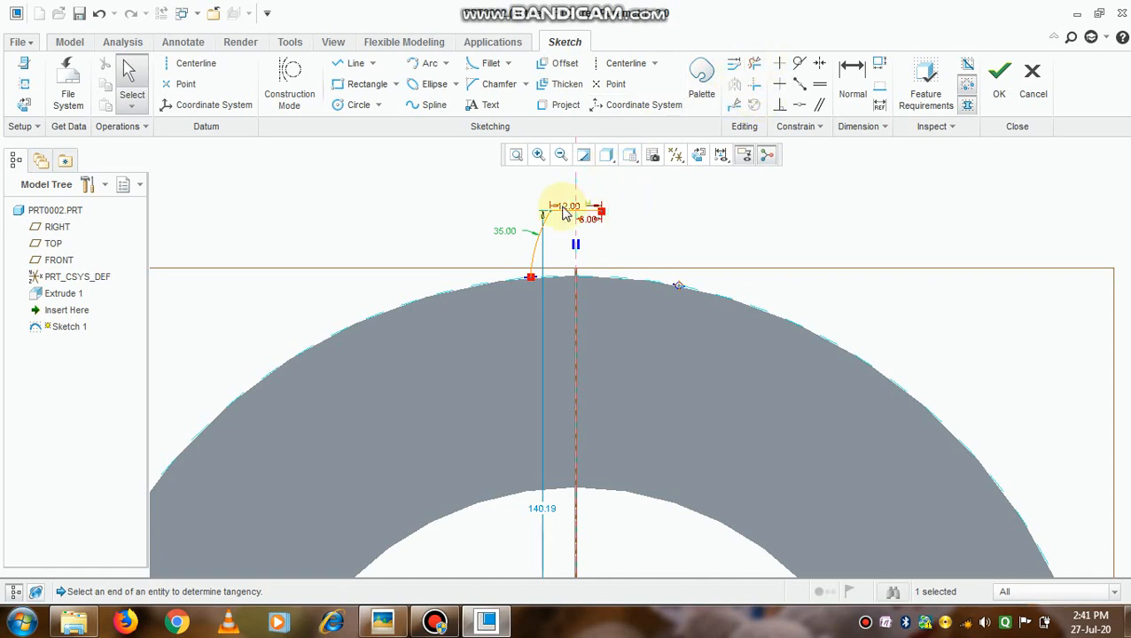
pyautogui.click(342, 66)
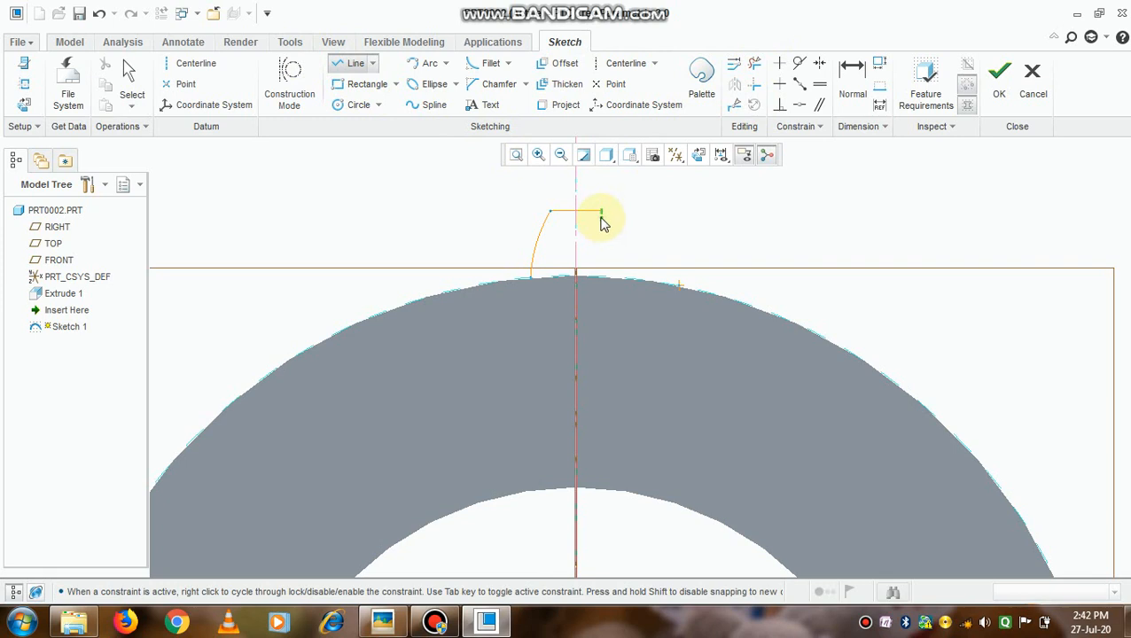
pyautogui.click(600, 212)
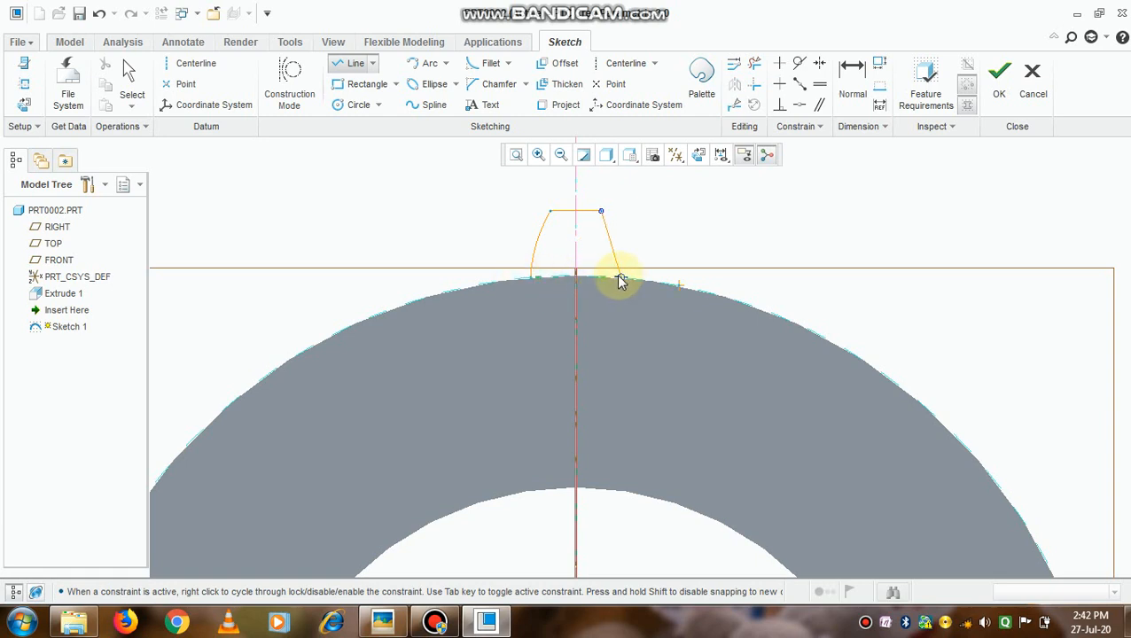
pyautogui.middleClick(618, 227)
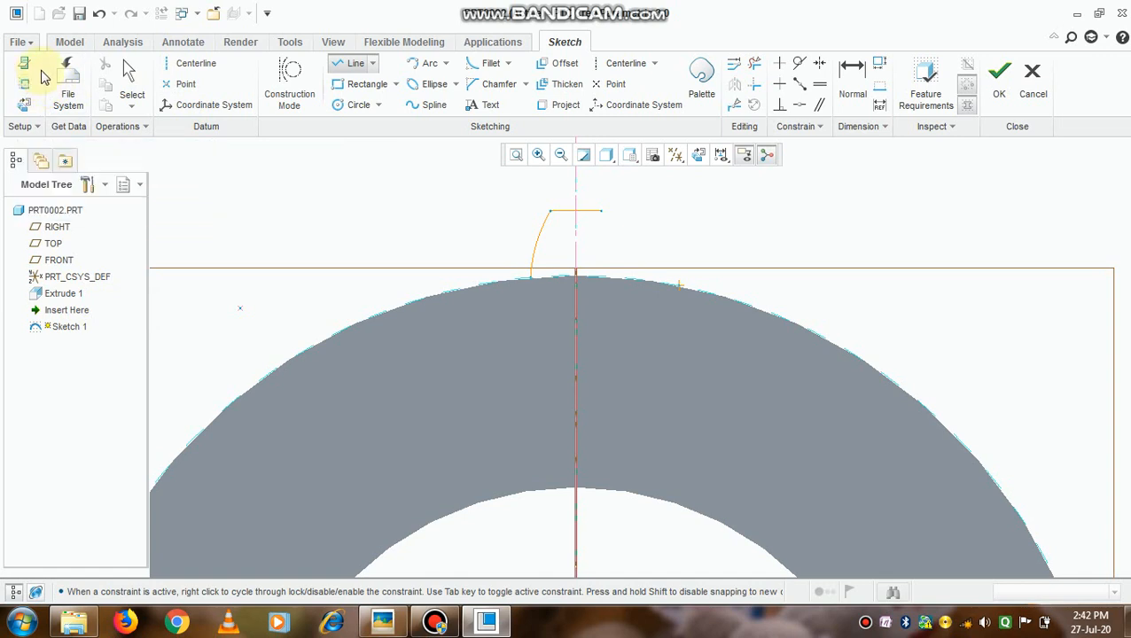
# Draw a circle centred on the origin that coincides with the ring's outer edge
pyautogui.click(367, 112)
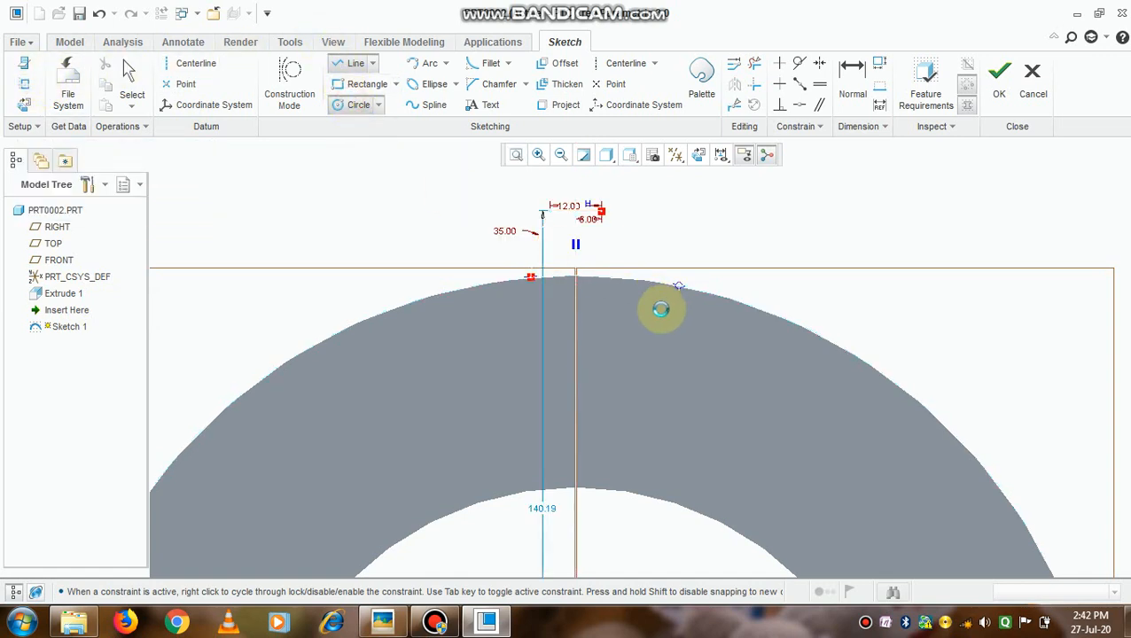
pyautogui.scroll(-5, 656, 307)
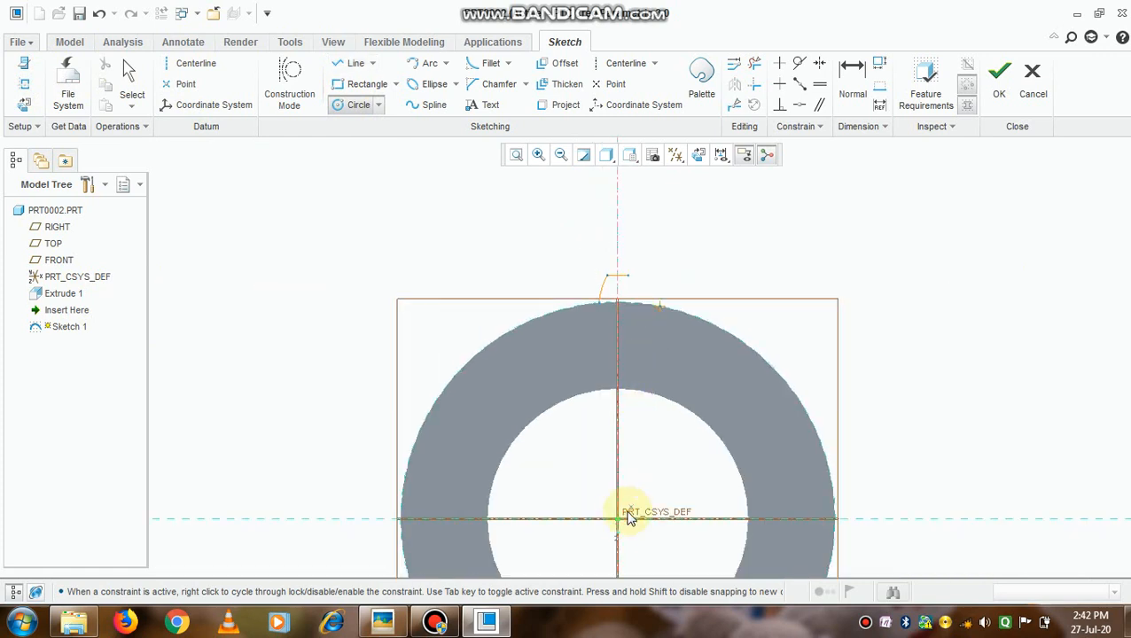
pyautogui.click(620, 522)
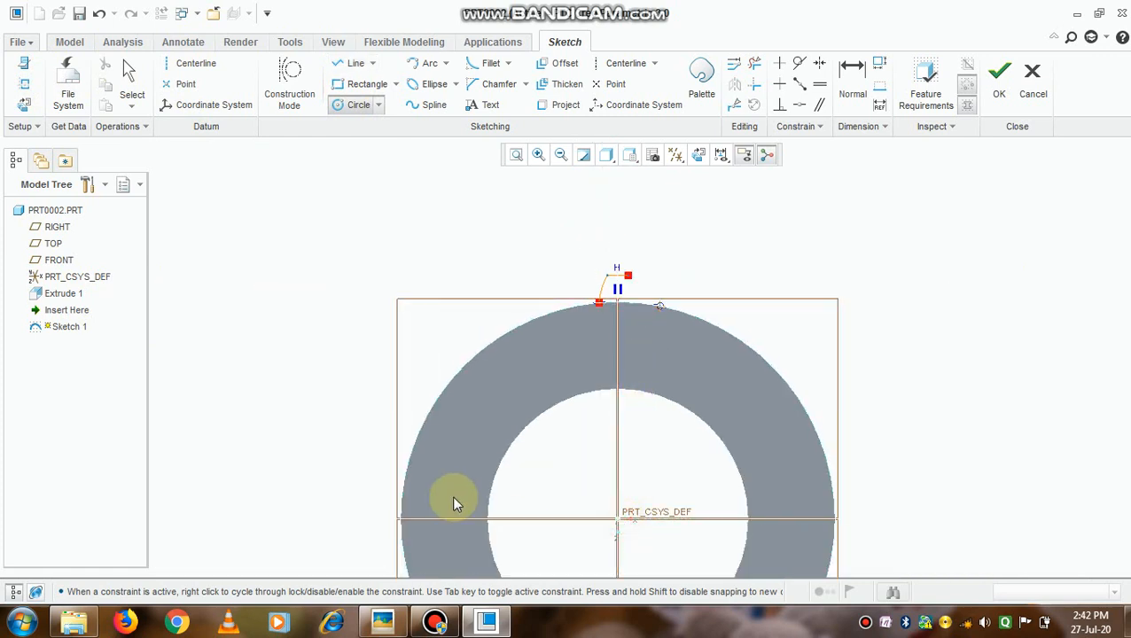
pyautogui.click(426, 421)
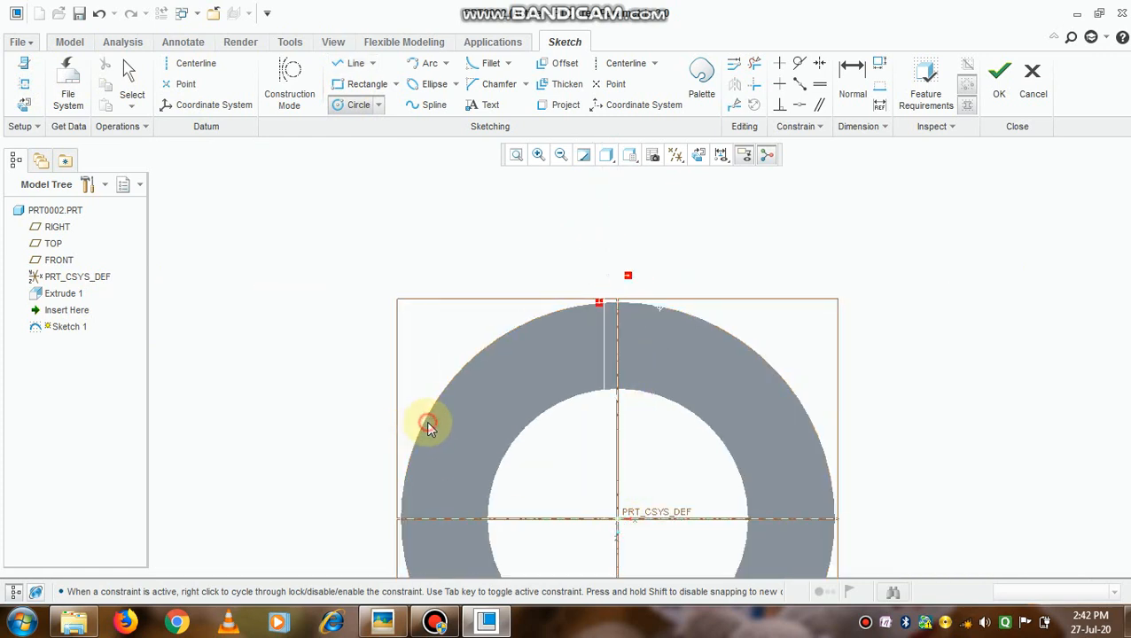
pyautogui.middleClick(641, 427)
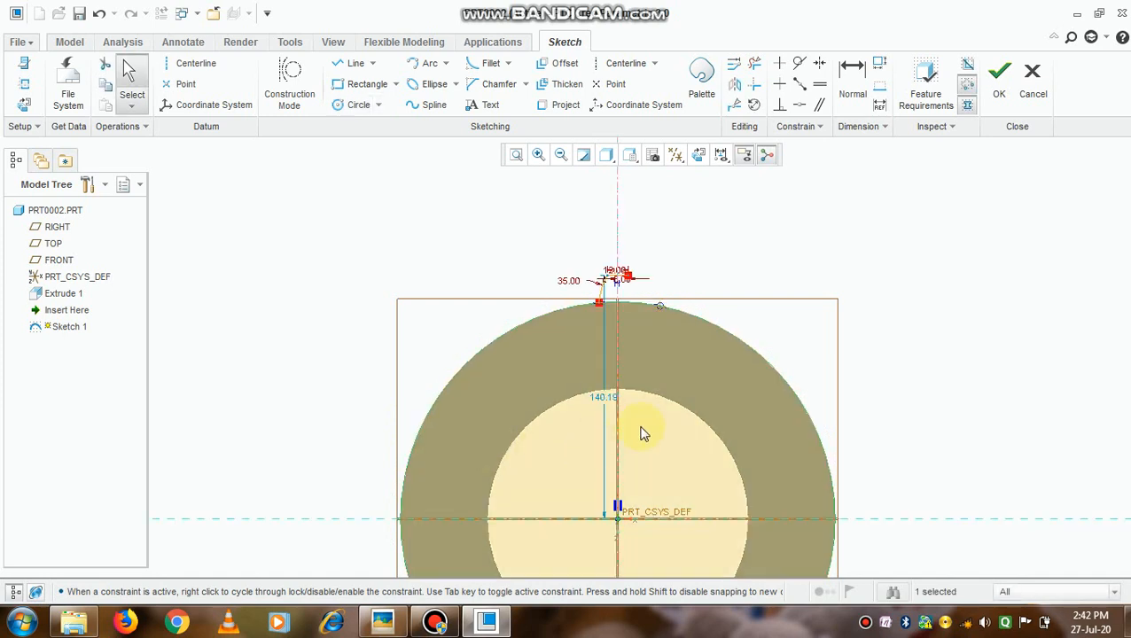
# Mirror the 35 mm arc about the vertical centerline, deleting the conflicting 6.00 dimension
pyautogui.scroll(-2, 670, 337)
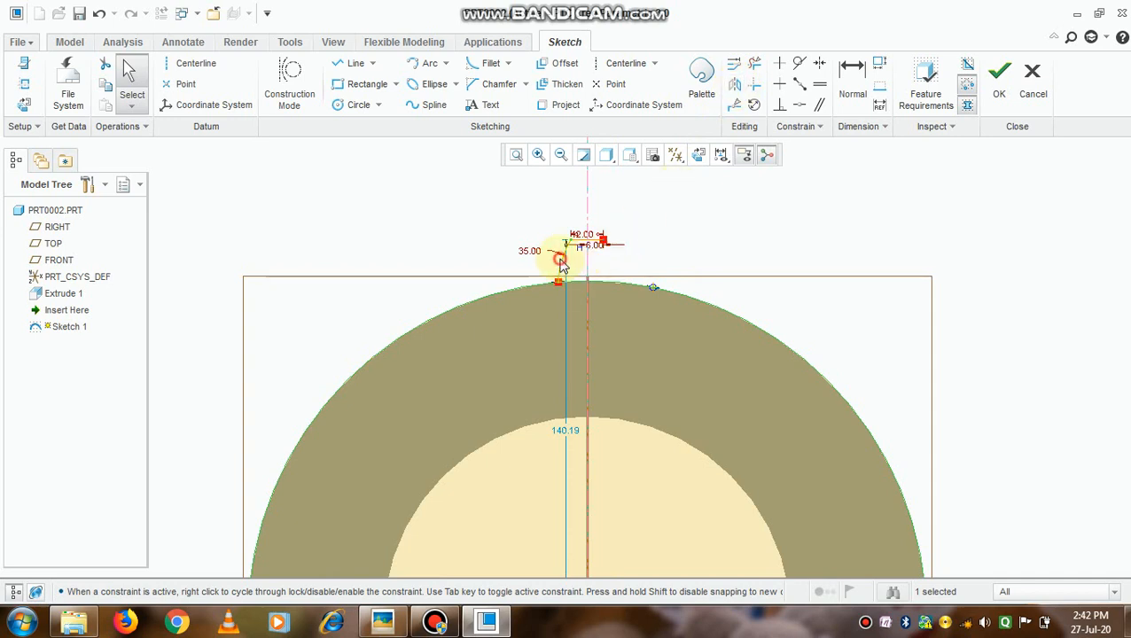
pyautogui.click(733, 86)
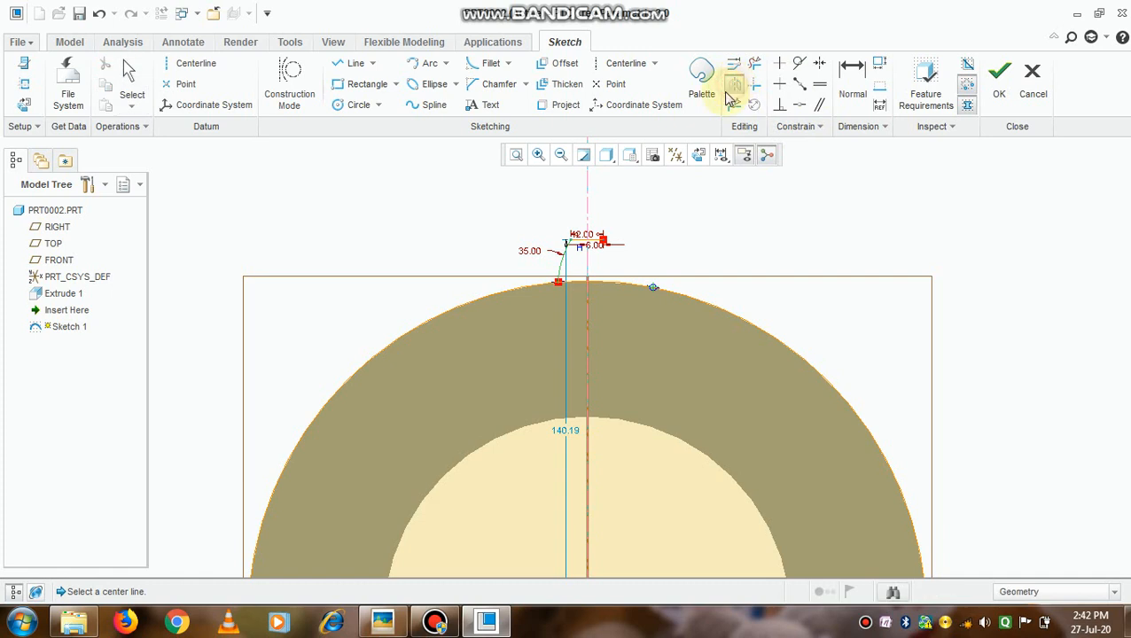
pyautogui.click(588, 208)
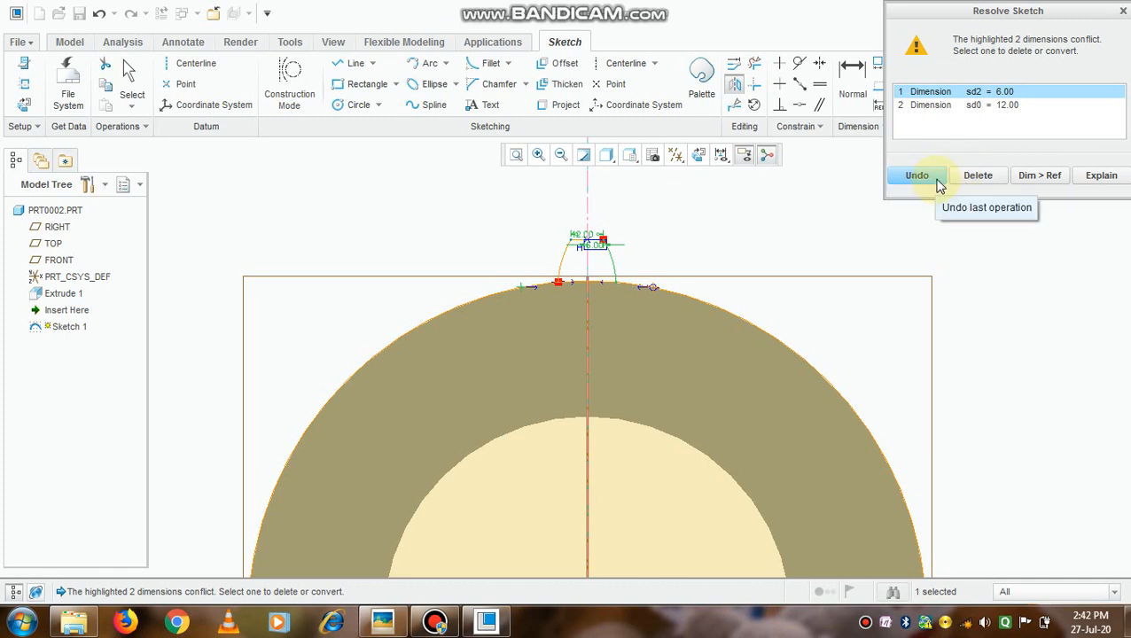
pyautogui.click(967, 174)
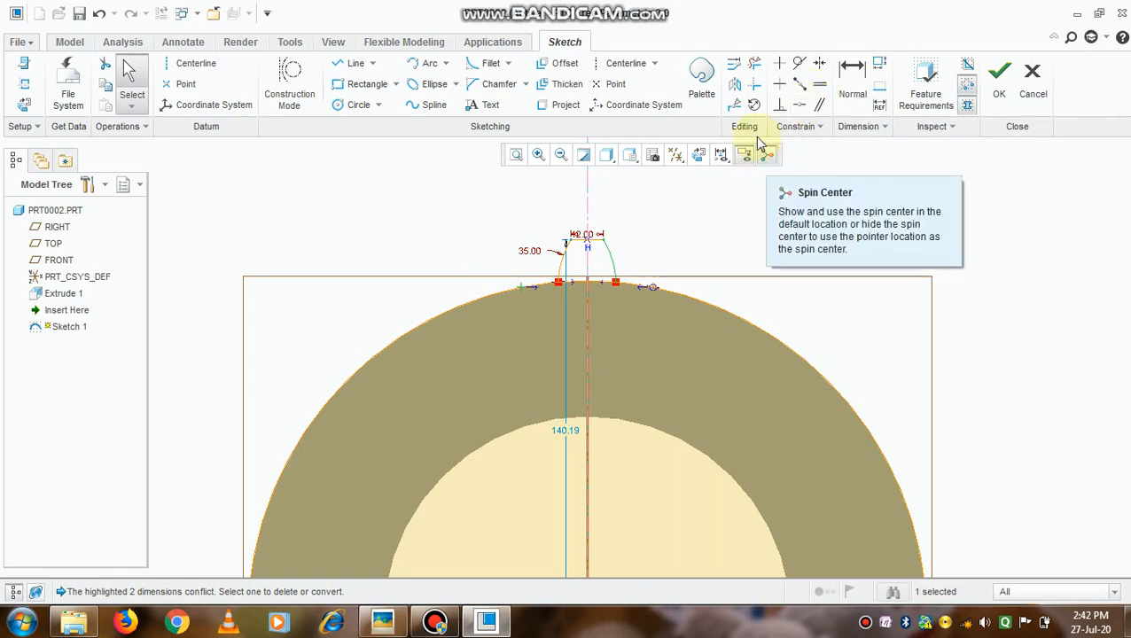
# Trim the circle's portions outside the tooth, keeping only the short arc beneath it, and complete the sketch
pyautogui.click(753, 69)
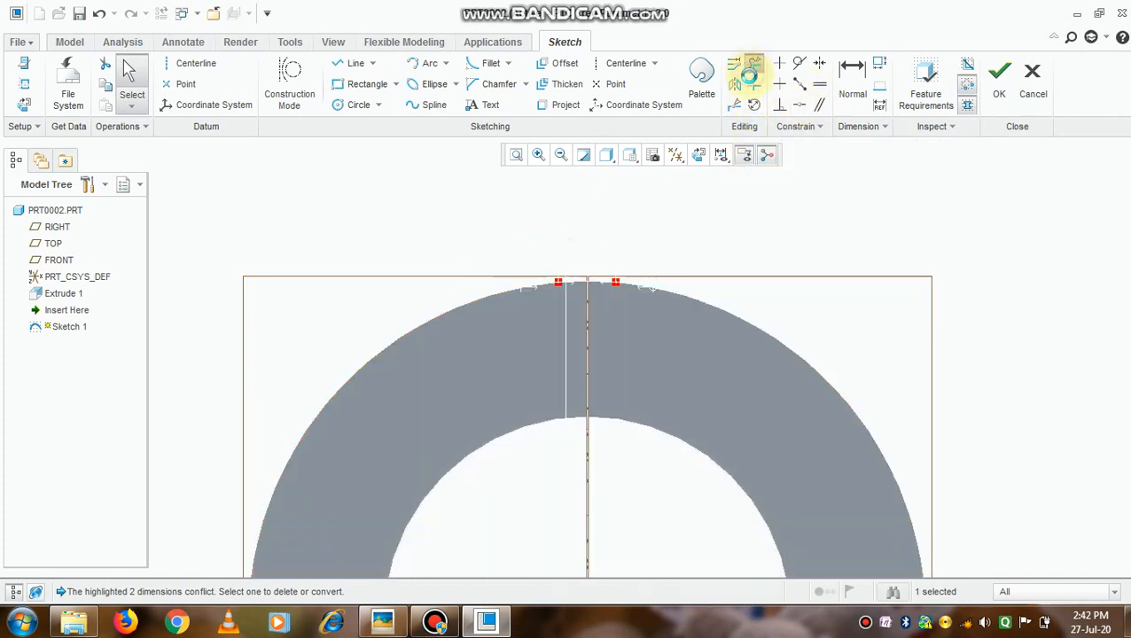
pyautogui.moveTo(753, 283); pyautogui.dragTo(727, 326)
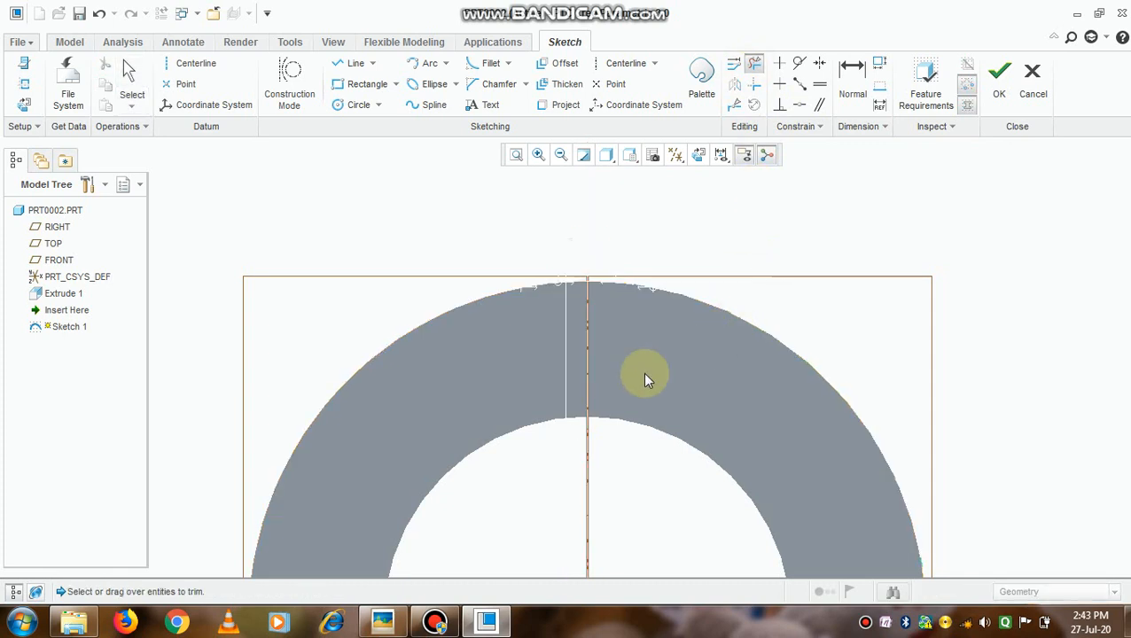
pyautogui.moveTo(446, 351); pyautogui.dragTo(433, 355)
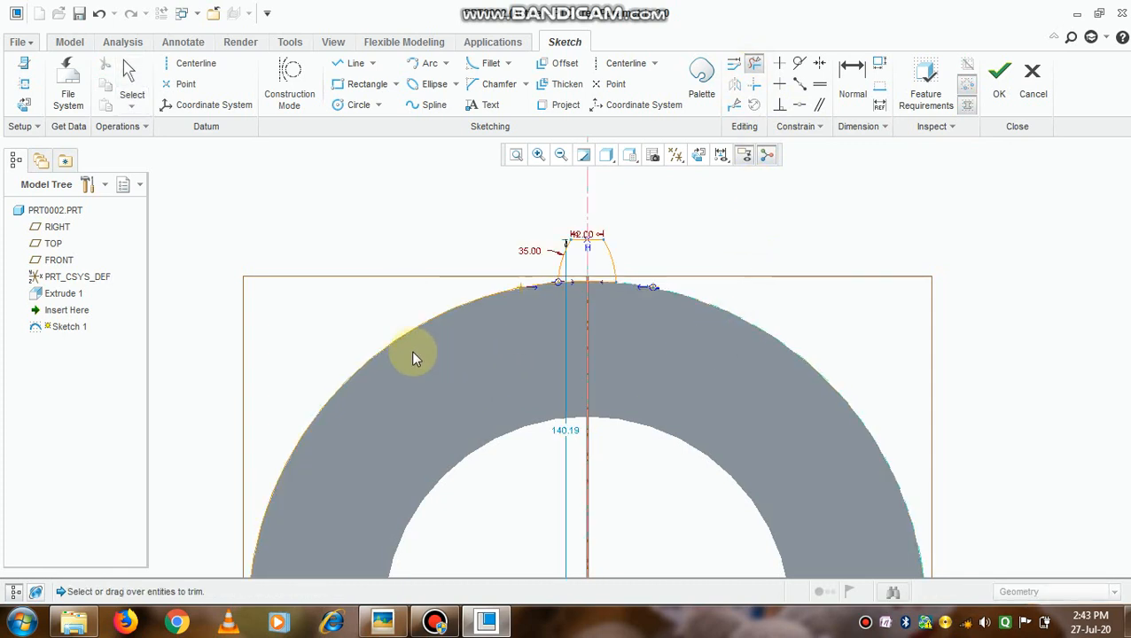
pyautogui.scroll(4, 411, 353)
pyautogui.moveTo(337, 359)
pyautogui.mouseDown()
pyautogui.moveTo(396, 434)
pyautogui.moveTo(354, 460)
pyautogui.mouseUp()
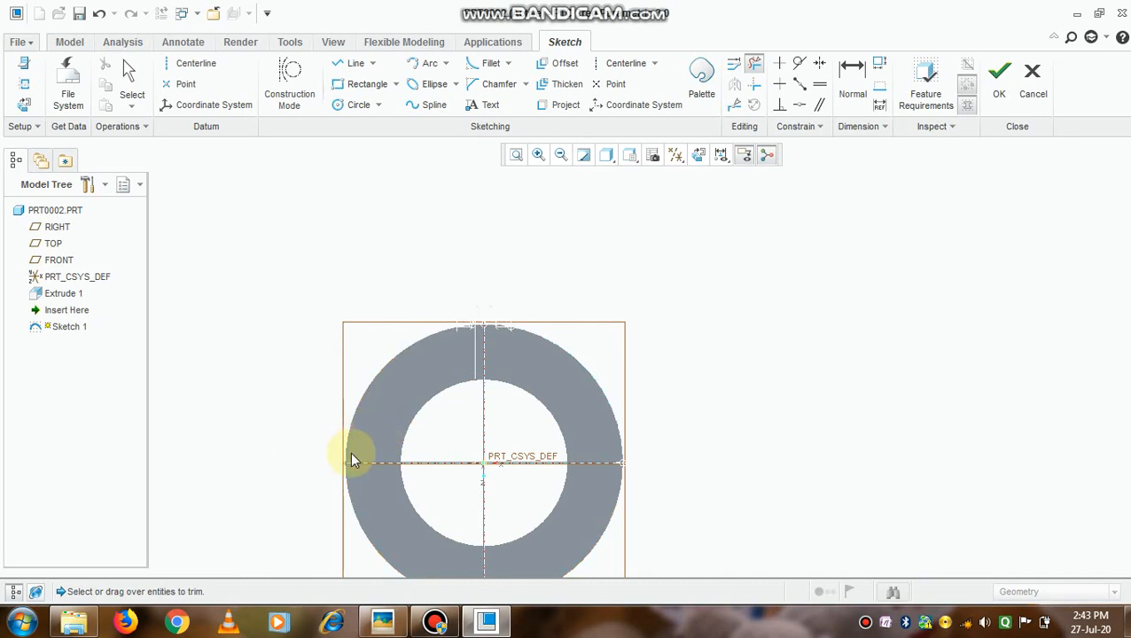
pyautogui.moveTo(368, 512)
pyautogui.mouseDown()
pyautogui.moveTo(346, 531)
pyautogui.moveTo(359, 518)
pyautogui.mouseUp()
pyautogui.moveTo(569, 523)
pyautogui.mouseDown()
pyautogui.moveTo(606, 555)
pyautogui.moveTo(575, 536)
pyautogui.mouseUp()
pyautogui.scroll(3, 557, 324)
pyautogui.scroll(-4, 552, 296)
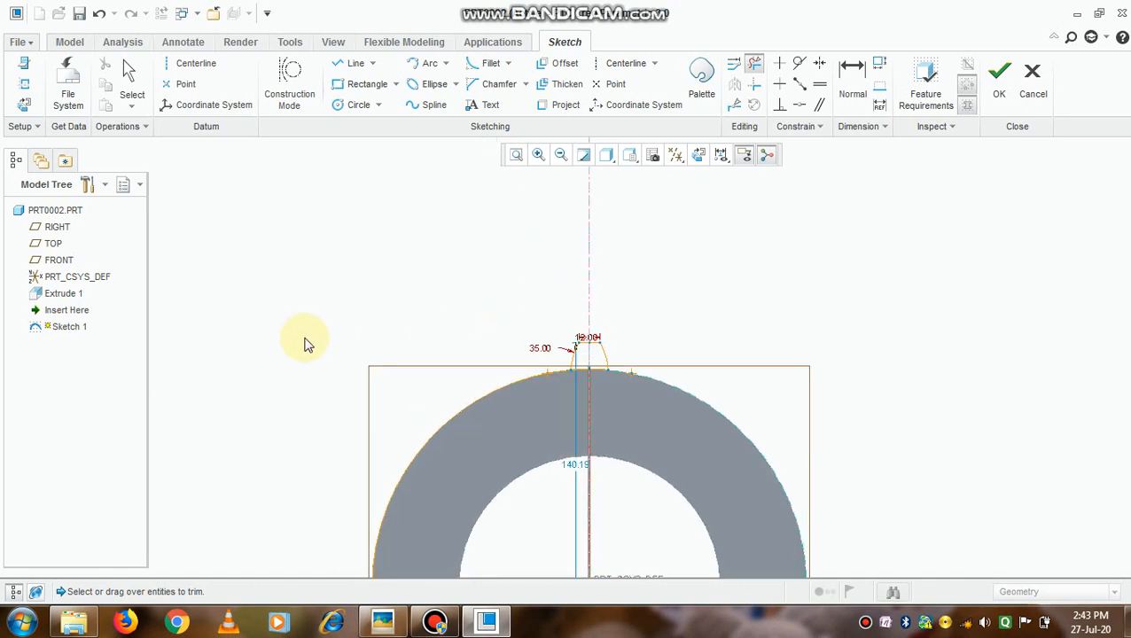
pyautogui.moveTo(446, 460); pyautogui.dragTo(444, 456)
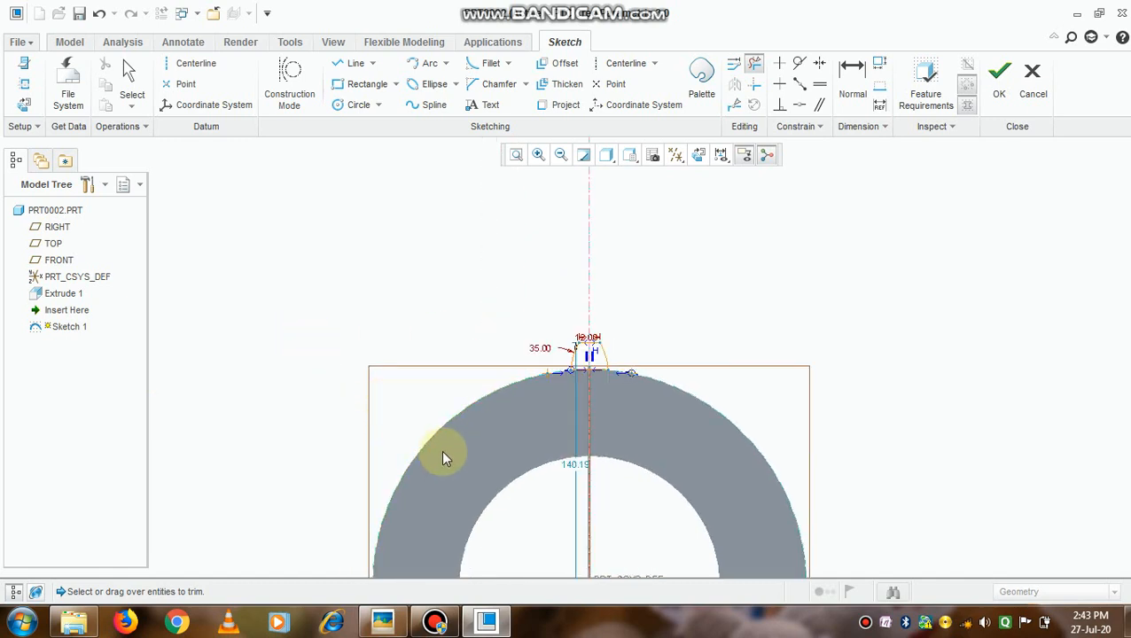
pyautogui.scroll(4, 444, 488)
pyautogui.scroll(-3, 619, 452)
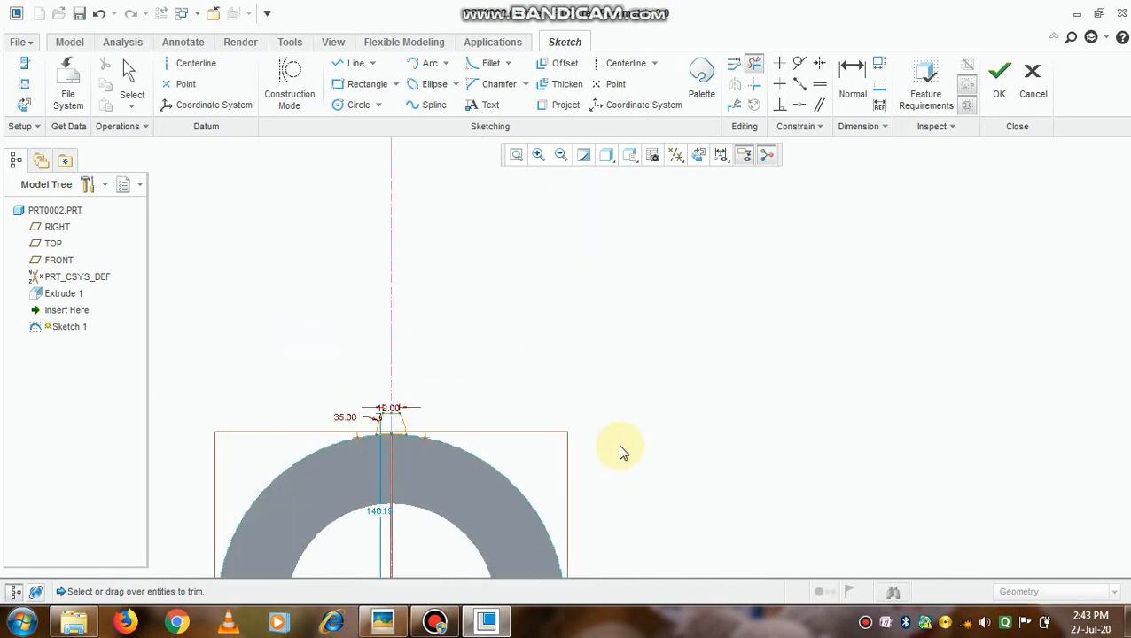
pyautogui.scroll(1, 488, 504)
pyautogui.scroll(3, 470, 510)
pyautogui.scroll(-3, 457, 550)
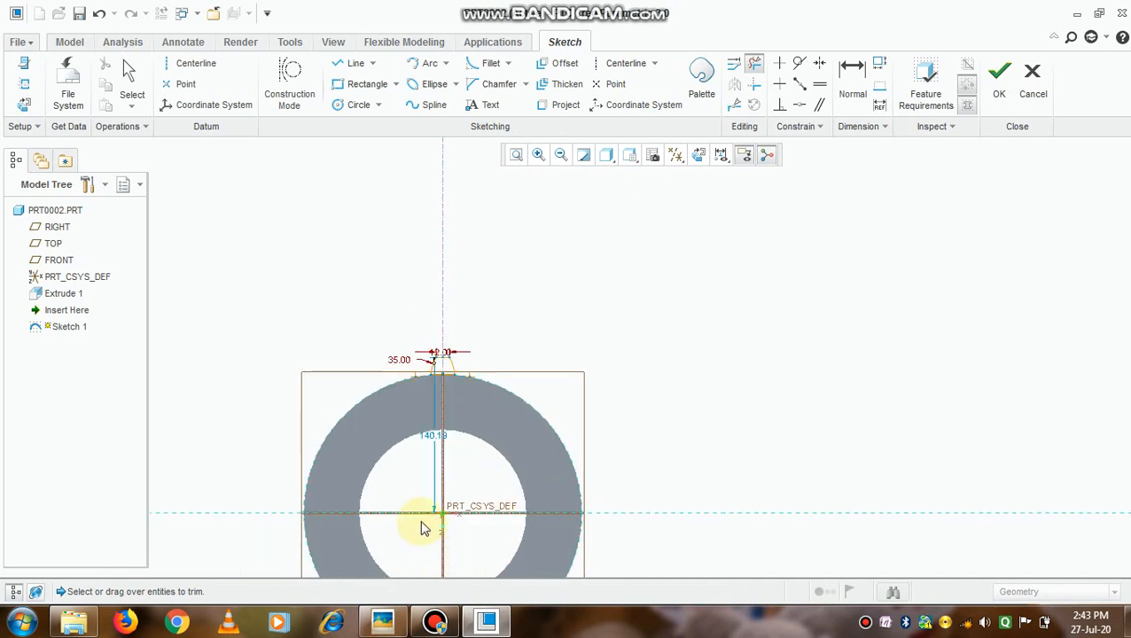
pyautogui.scroll(-2, 422, 528)
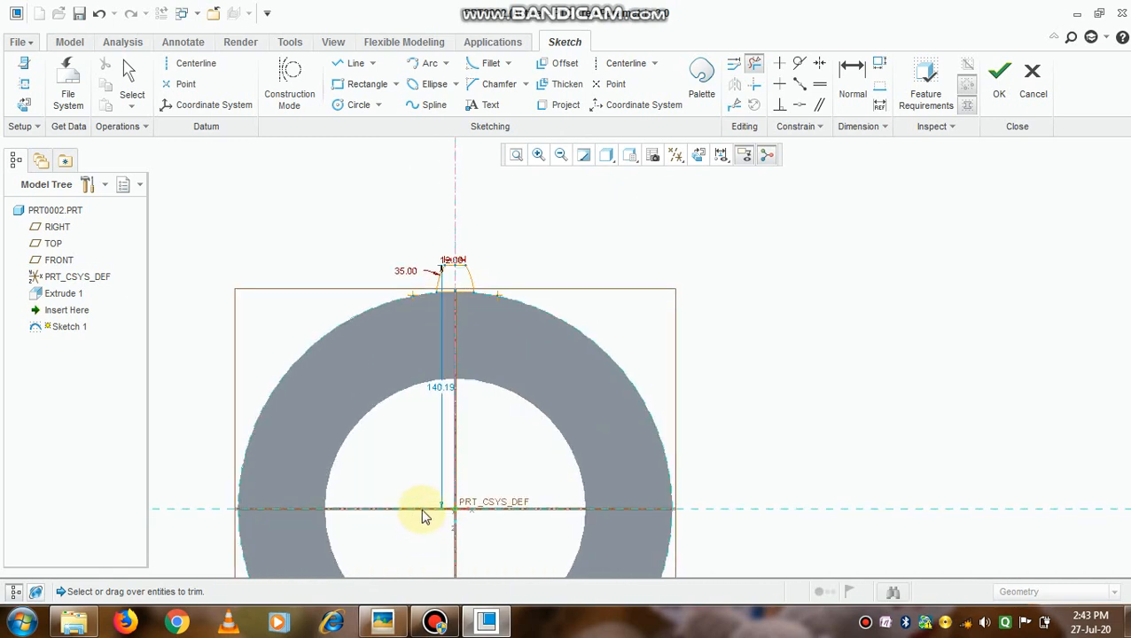
pyautogui.click(1005, 96)
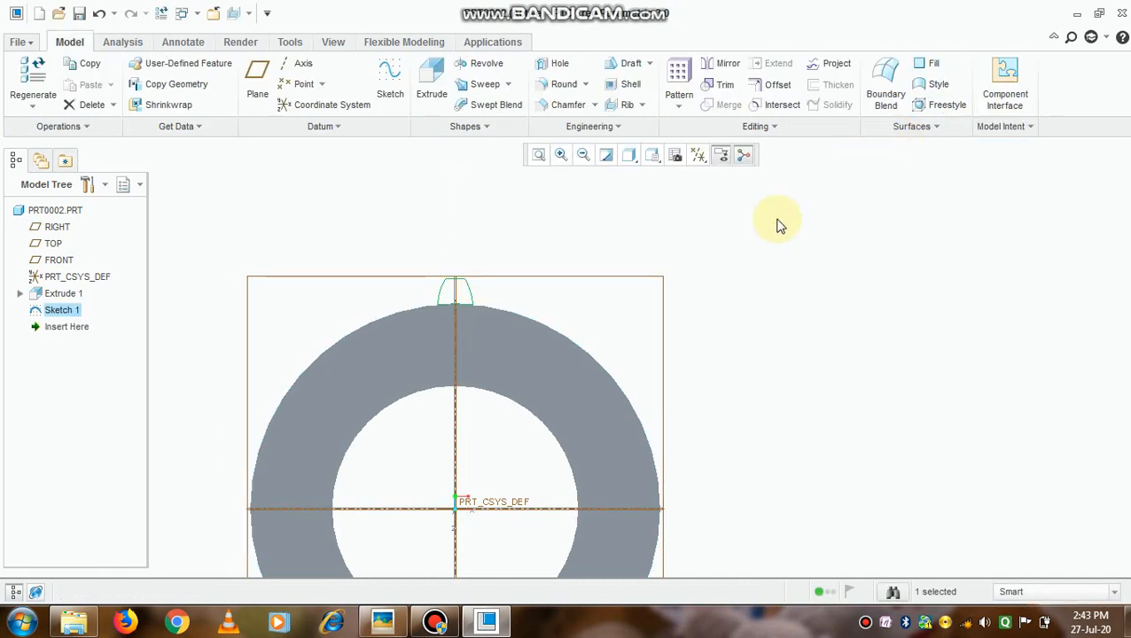
# Extrude the tooth sketch symmetrically about its sketch plane to a total depth of 50 mm
pyautogui.click(433, 89)
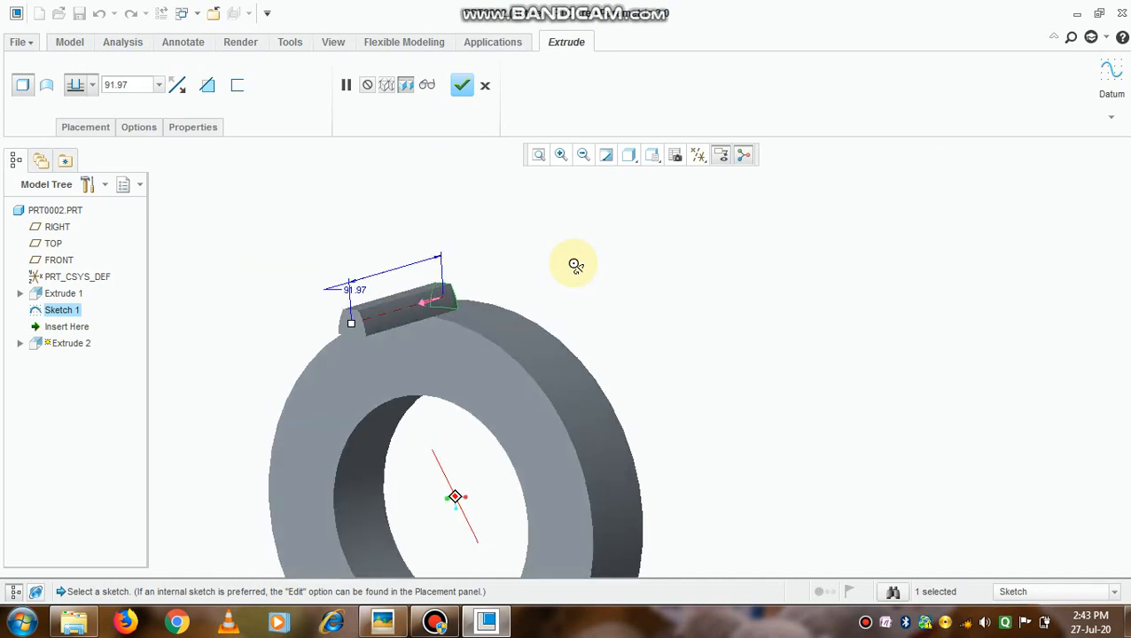
pyautogui.click(92, 86)
pyautogui.click(77, 134)
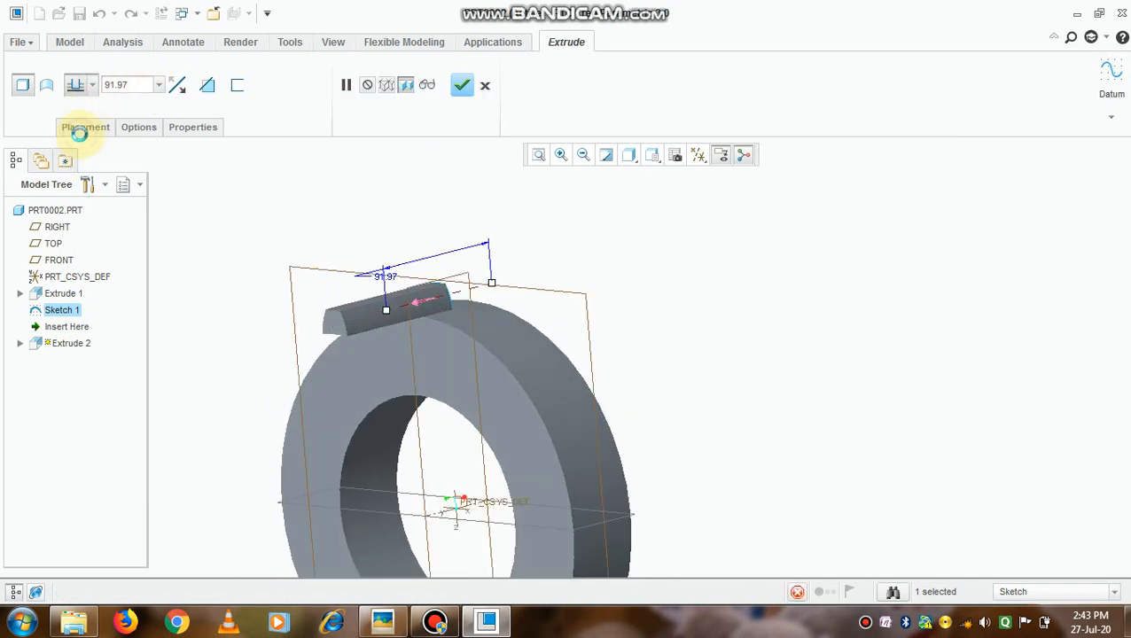
pyautogui.doubleClick(137, 85)
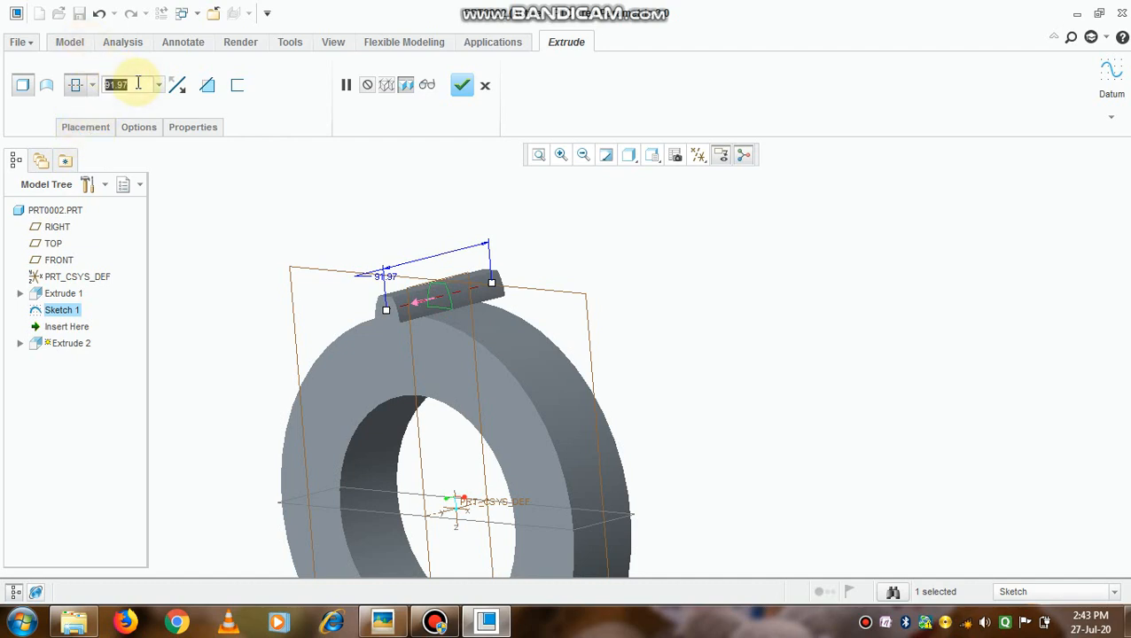
pyautogui.write('50')
pyautogui.press('Return')
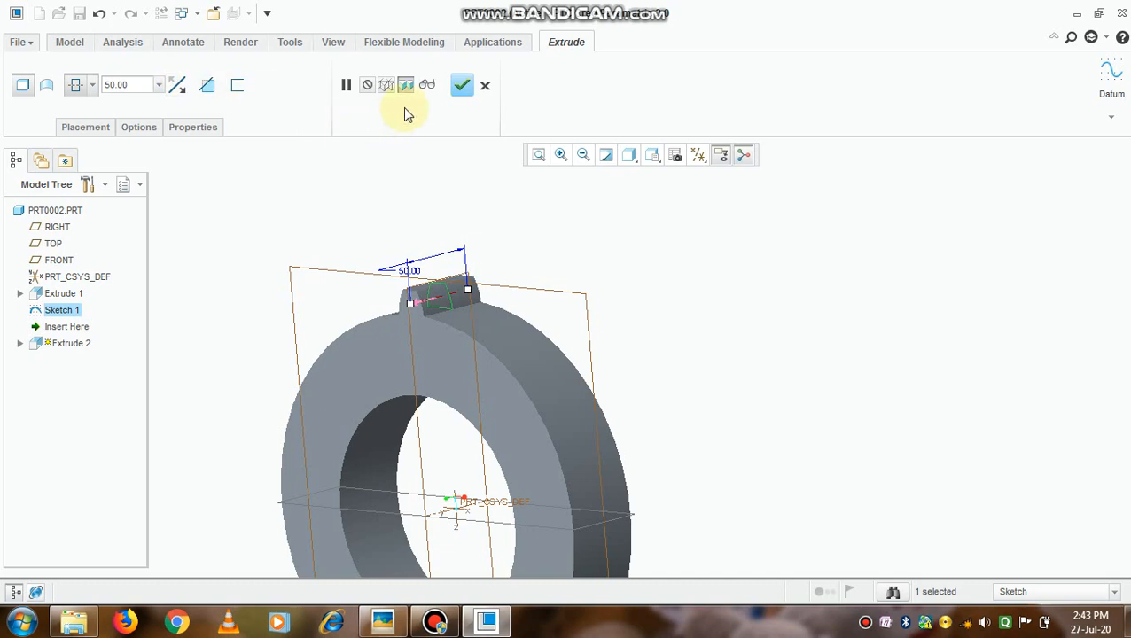
pyautogui.click(461, 86)
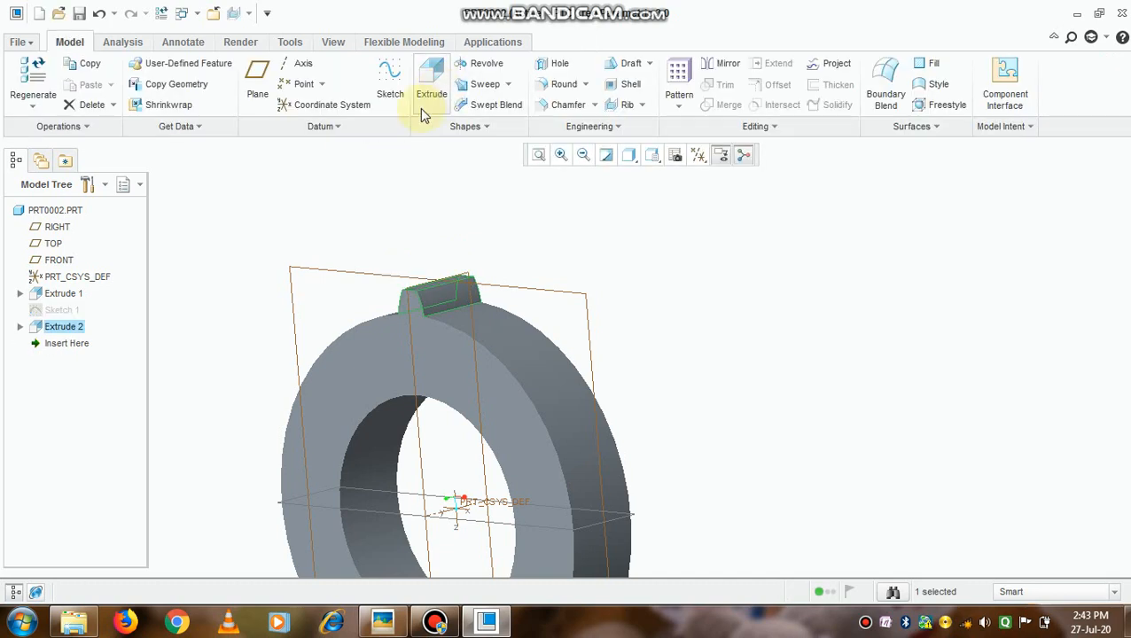
# Display the model shaded with edges and examine how the tooth joins the ring
pyautogui.moveTo(384, 286); pyautogui.dragTo(420, 304, button='middle')
pyautogui.scroll(-4, 420, 301)
pyautogui.scroll(5, 360, 411)
pyautogui.moveTo(366, 406); pyautogui.dragTo(548, 202, button='middle')
pyautogui.scroll(3, 548, 200)
pyautogui.scroll(2, 548, 191)
pyautogui.moveTo(506, 244)
pyautogui.mouseDown(button='middle')
pyautogui.moveTo(506, 231)
pyautogui.moveTo(512, 243)
pyautogui.mouseUp(button='middle')
pyautogui.click(518, 264)
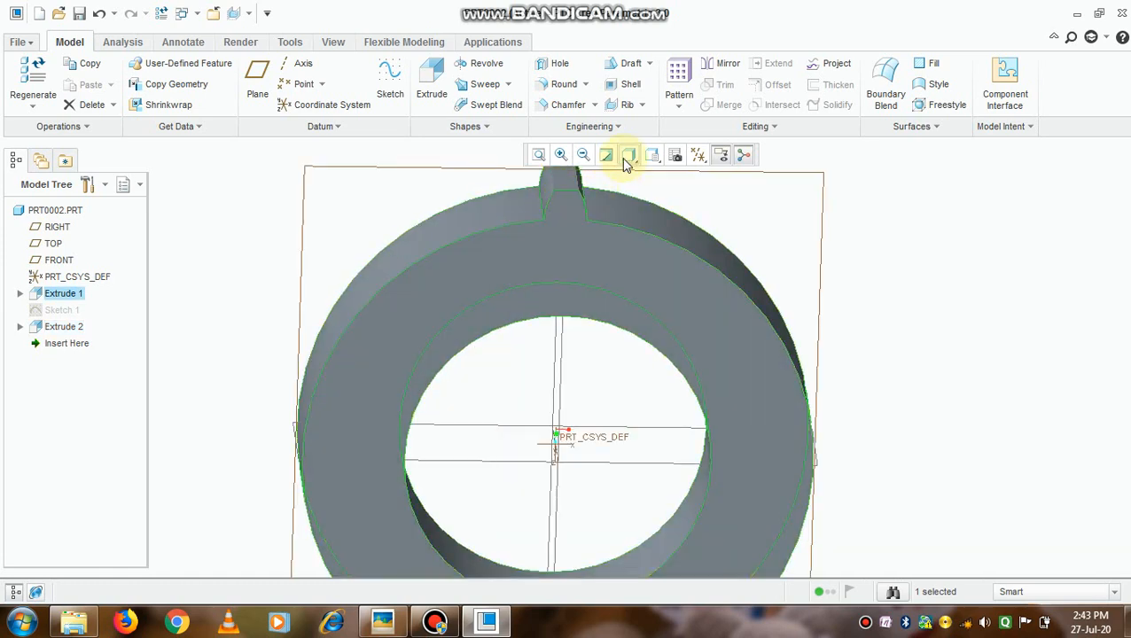
pyautogui.click(628, 155)
pyautogui.click(629, 201)
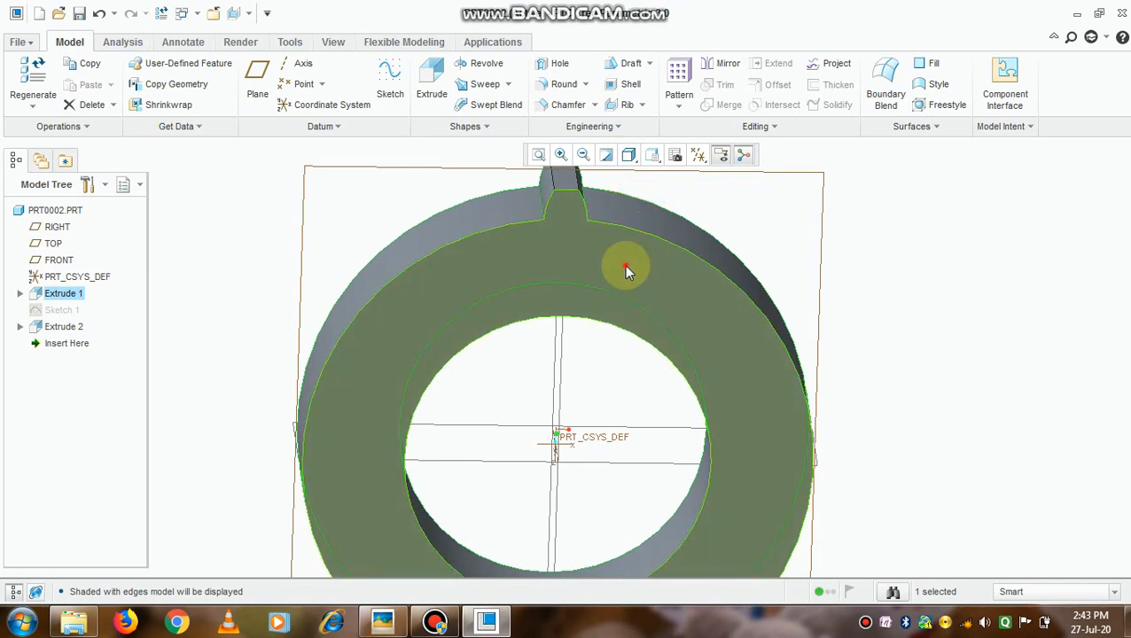
pyautogui.scroll(-2, 577, 273)
pyautogui.click(580, 273)
pyautogui.moveTo(580, 272); pyautogui.dragTo(562, 246, button='middle')
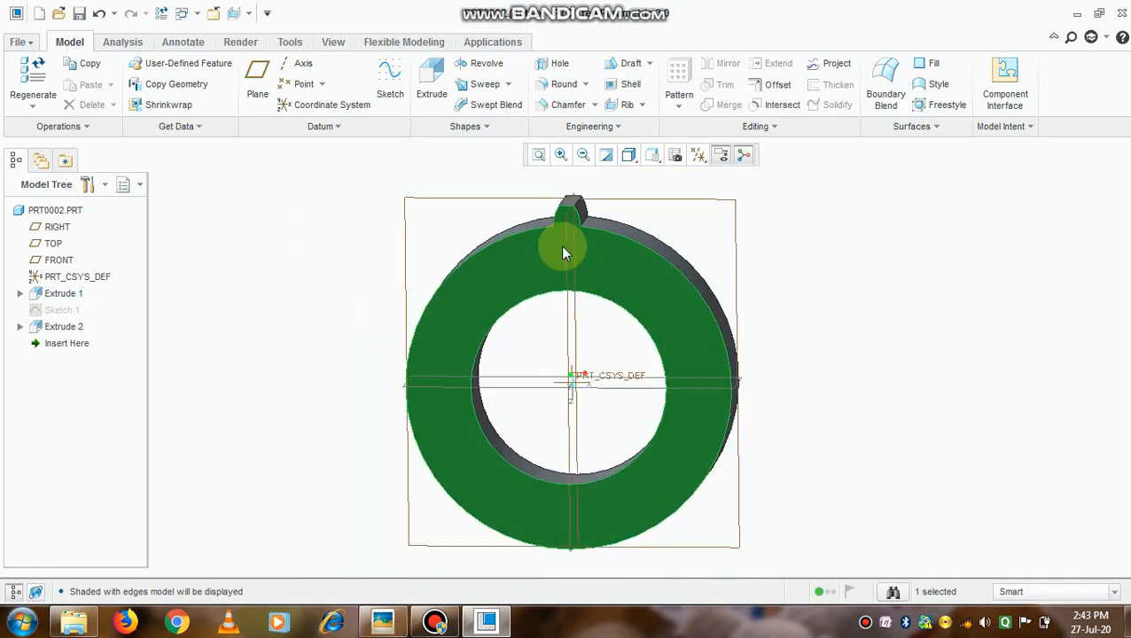
pyautogui.scroll(2, 562, 246)
pyautogui.scroll(-1, 562, 245)
pyautogui.click(377, 219)
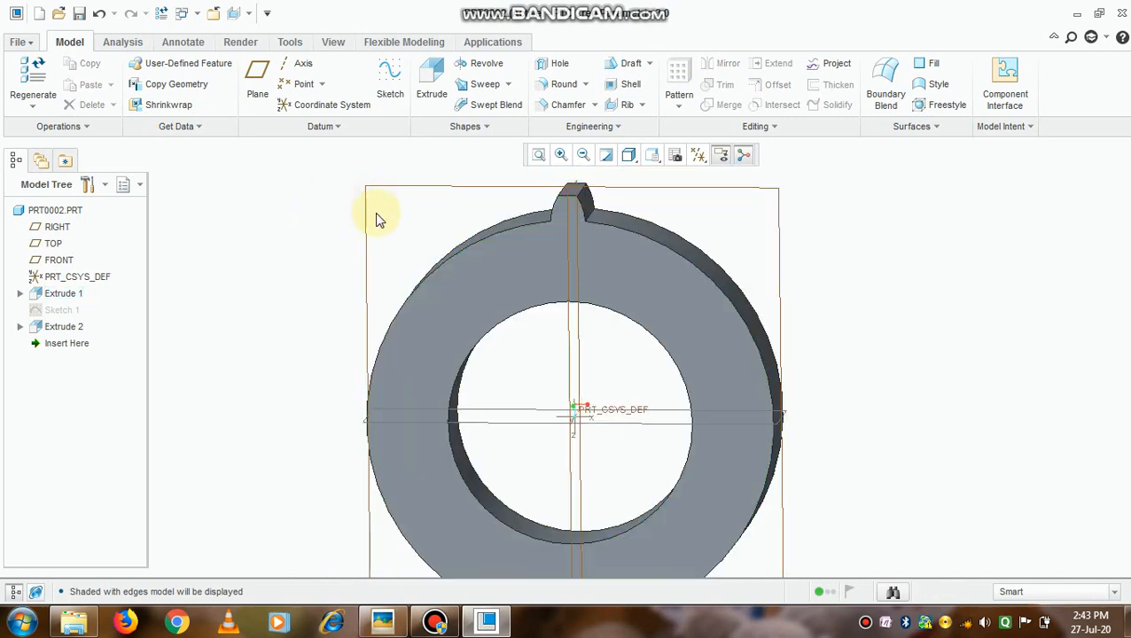
# Start an axis pattern of the extruded tooth around the coordinate system axis running through the ring's bore
pyautogui.click(53, 327)
pyautogui.rightClick(51, 328)
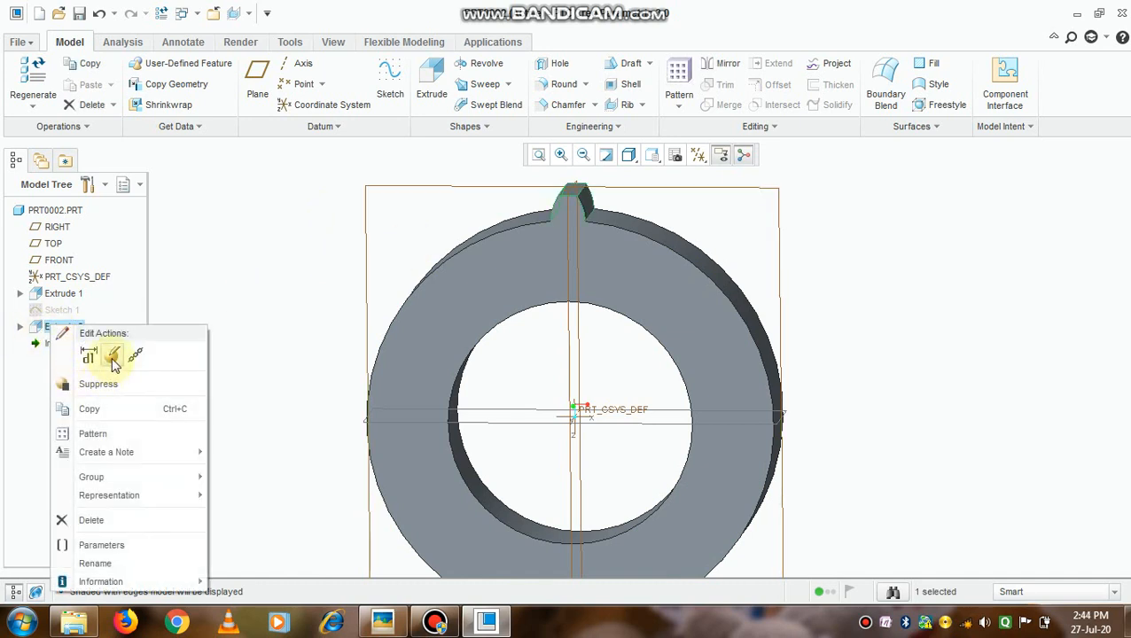
pyautogui.click(108, 437)
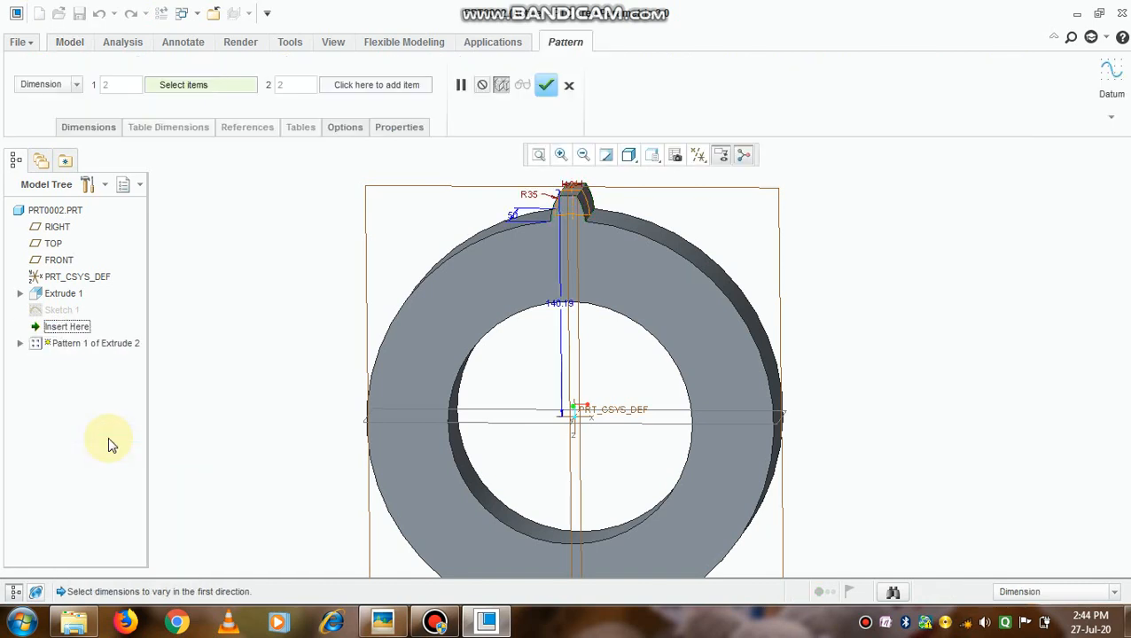
pyautogui.moveTo(311, 268); pyautogui.dragTo(333, 252, button='middle')
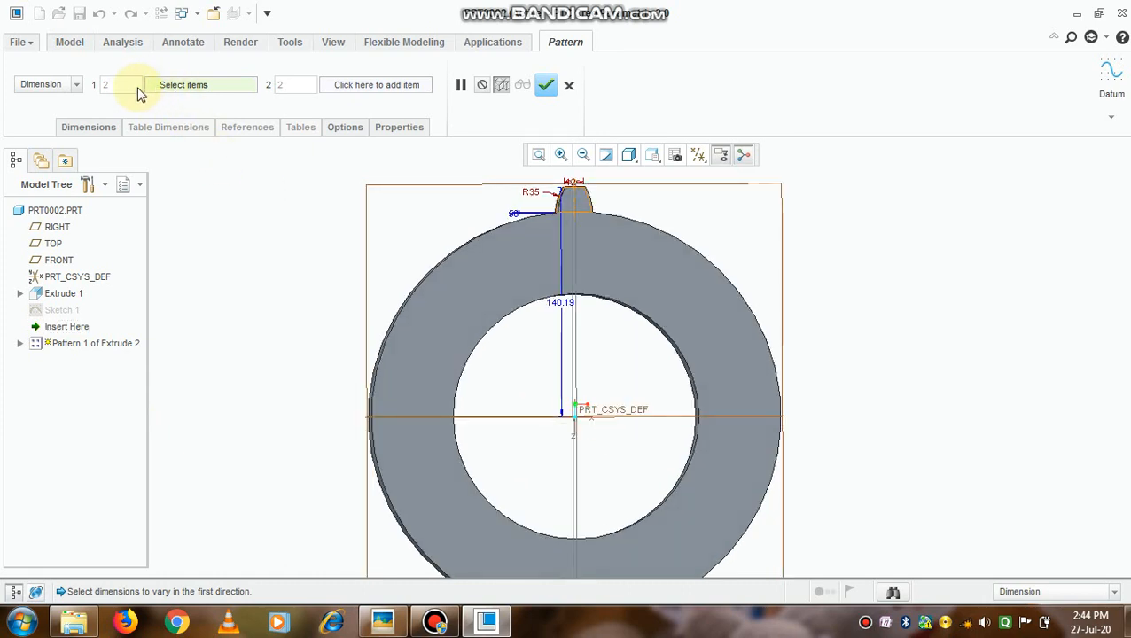
pyautogui.click(76, 87)
pyautogui.click(55, 125)
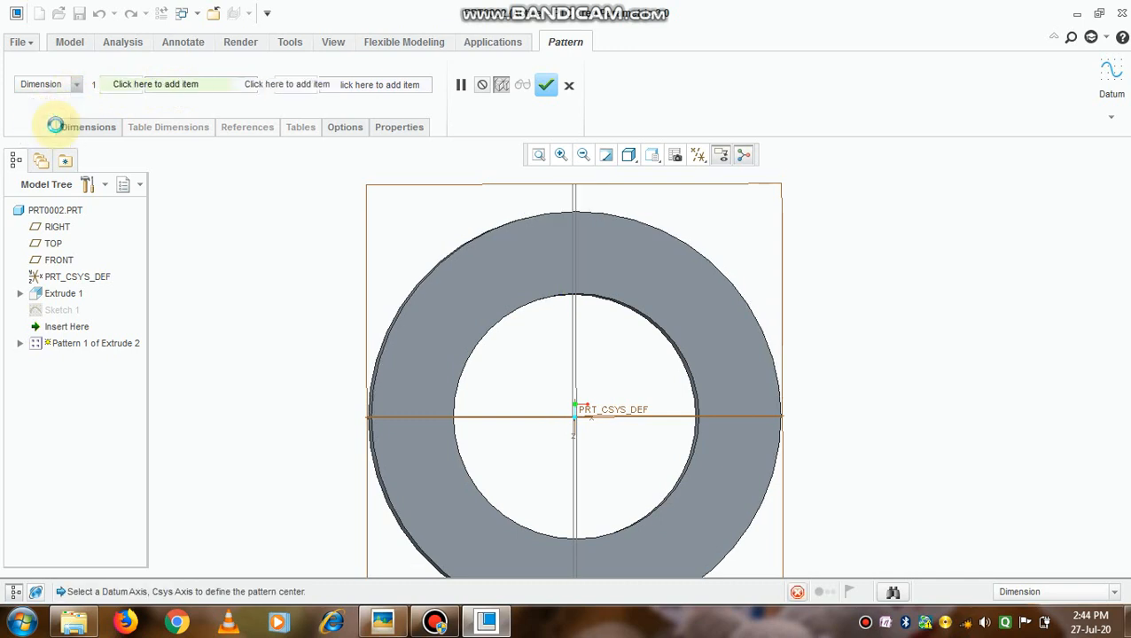
pyautogui.moveTo(371, 275); pyautogui.dragTo(362, 303, button='middle')
pyautogui.scroll(3, 564, 421)
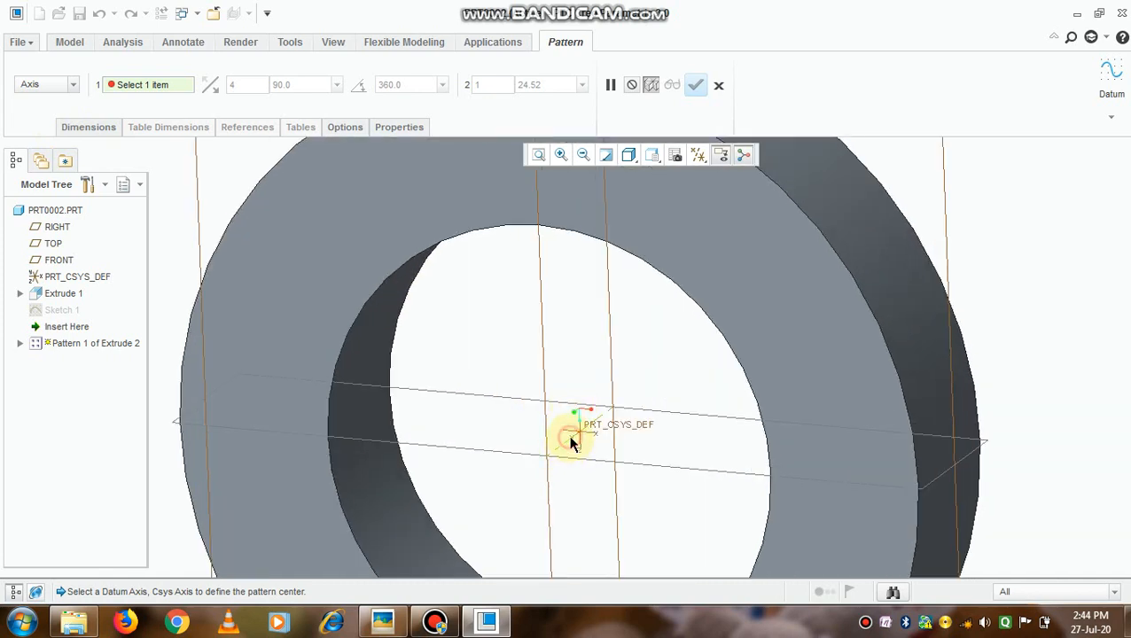
pyautogui.click(572, 443)
pyautogui.scroll(-4, 559, 443)
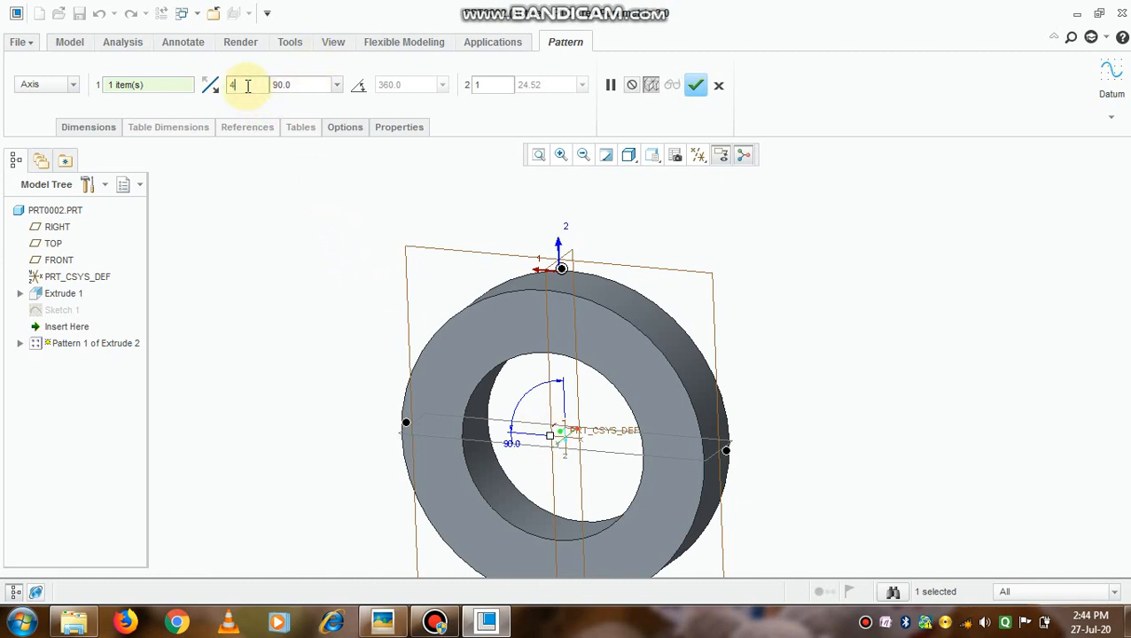
# Set the tooth pattern to 20 members spaced 18° apart and complete it
pyautogui.moveTo(241, 86); pyautogui.dragTo(215, 86)
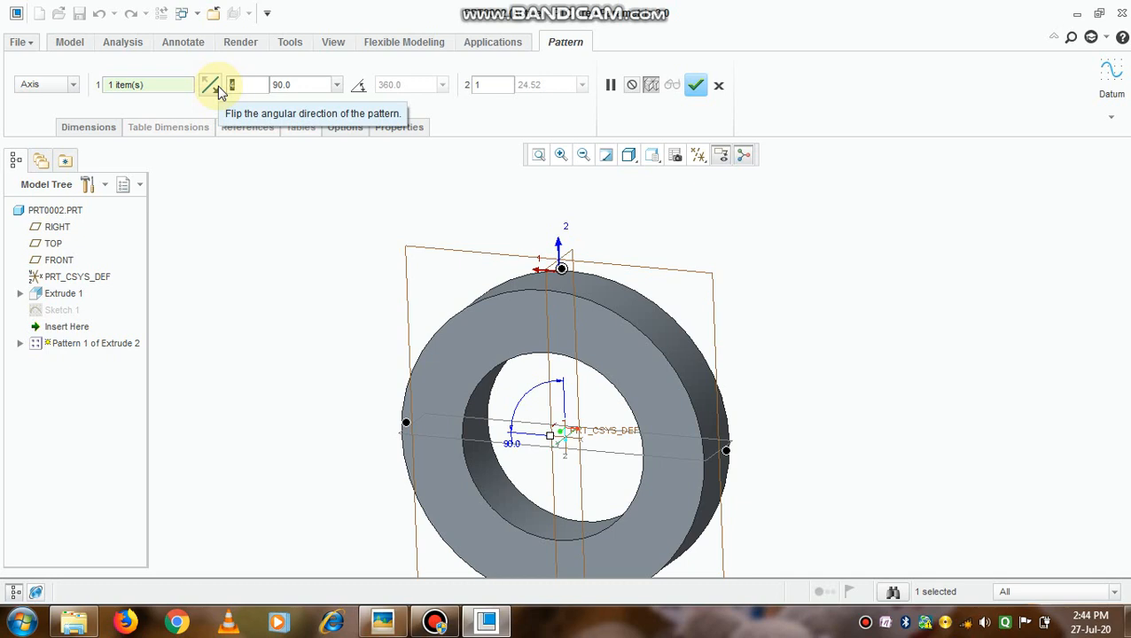
pyautogui.write('2')
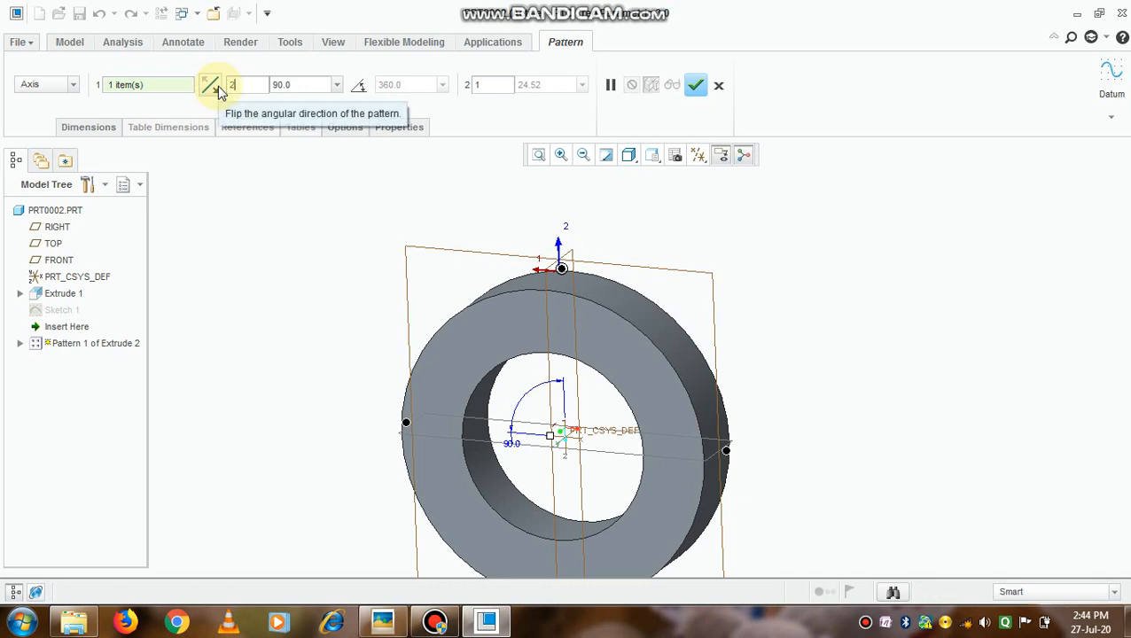
pyautogui.write('0')
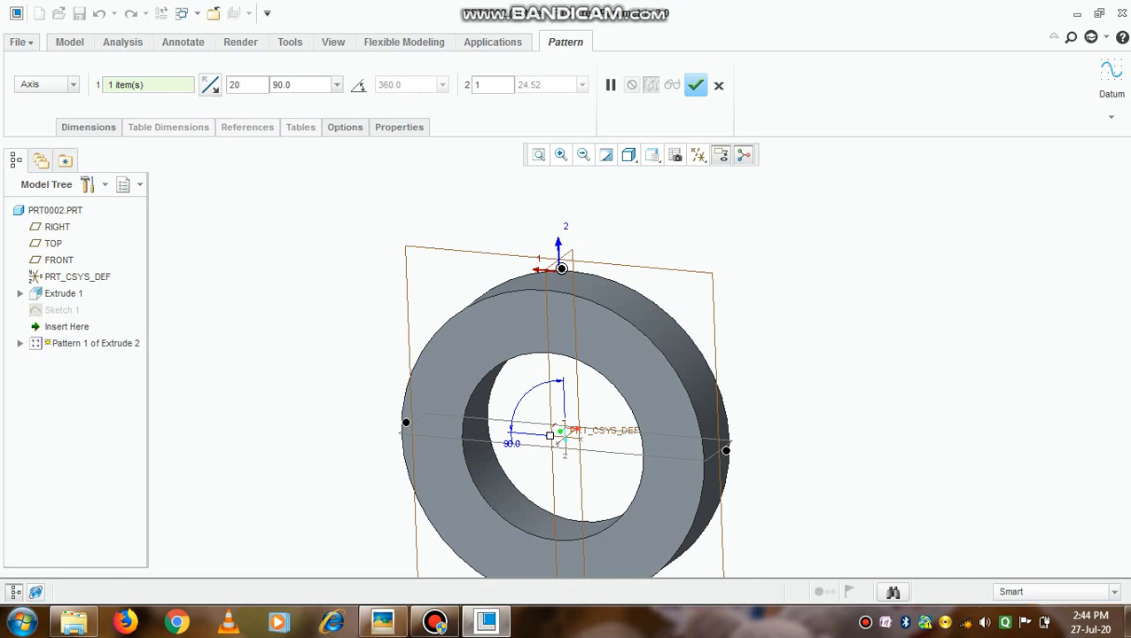
pyautogui.click(295, 91)
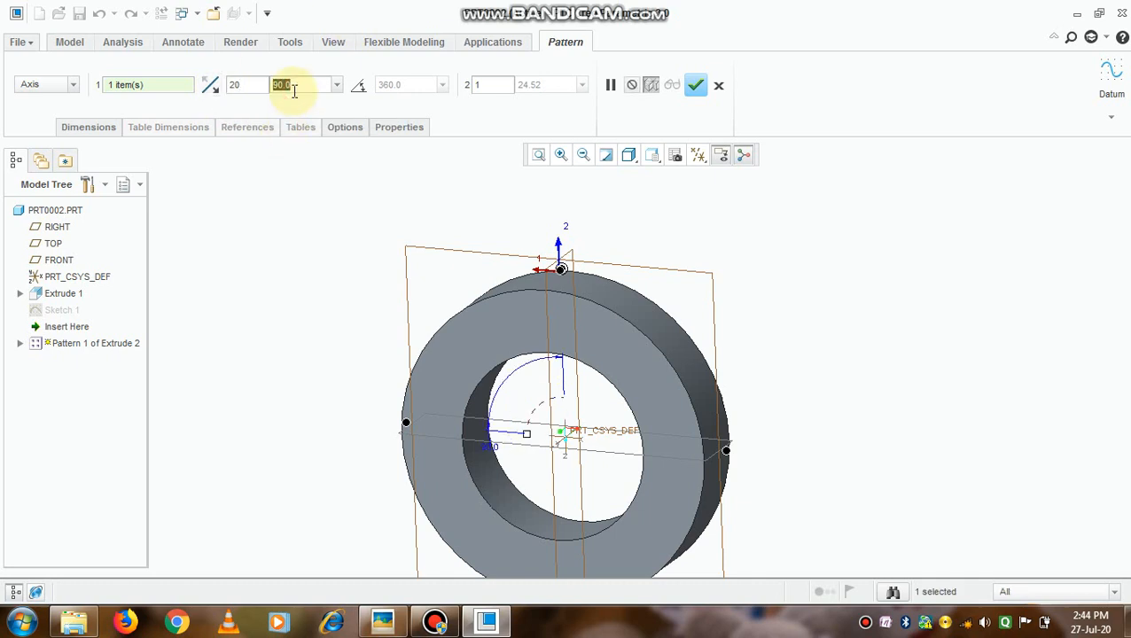
pyautogui.write('18')
pyautogui.press('Return')
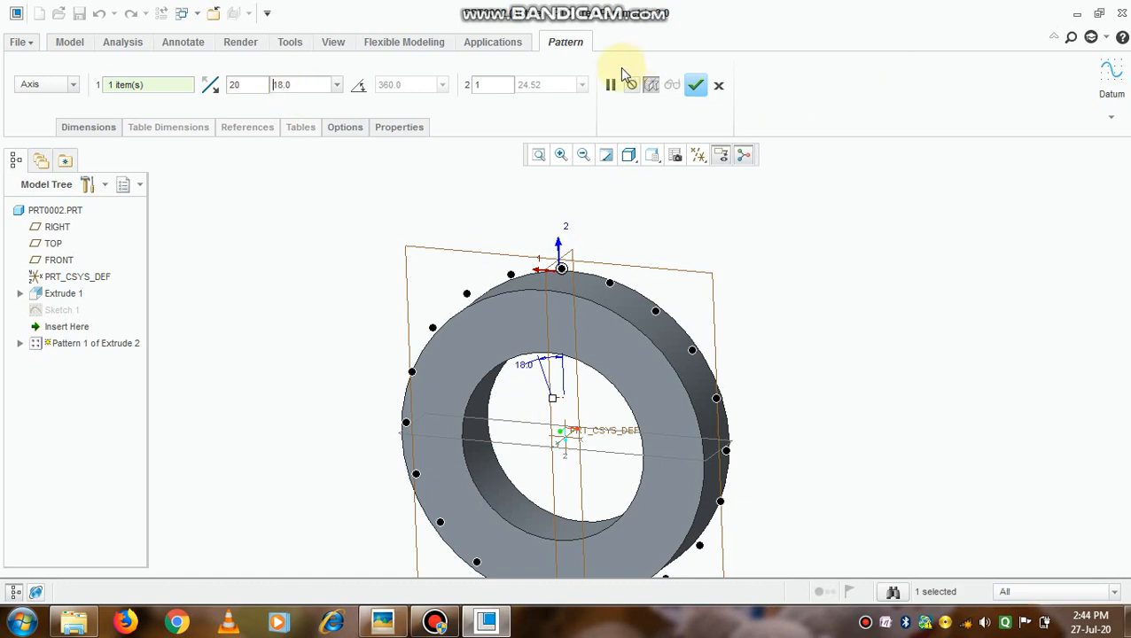
pyautogui.click(696, 85)
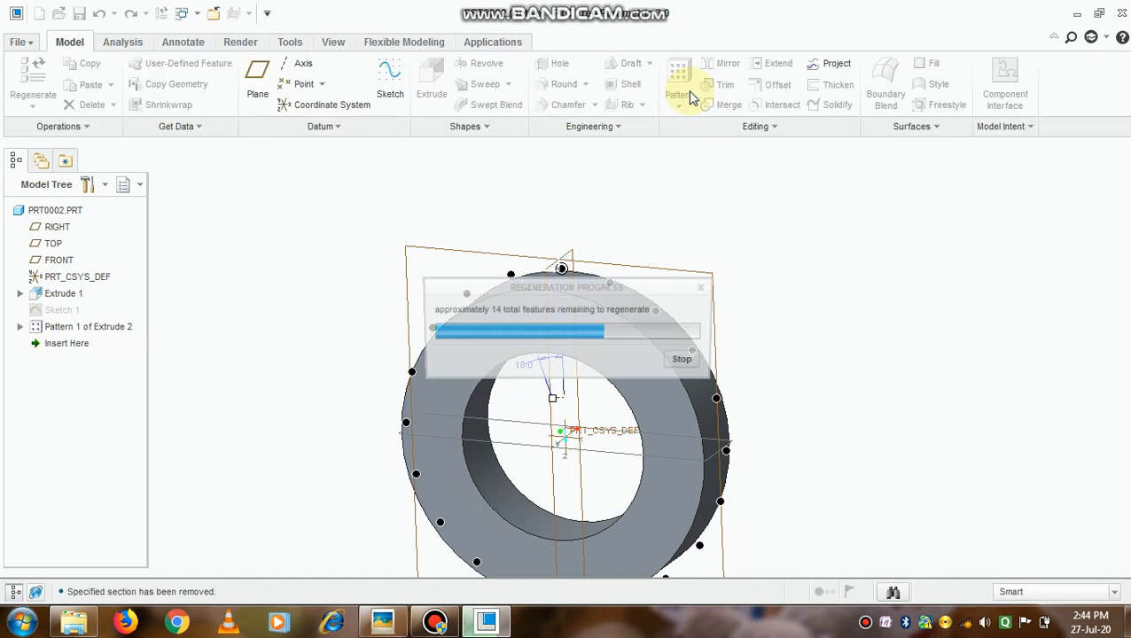
# Examine the patterned teeth around the ring's circumference, checking the front face and the surfaces between the teeth
pyautogui.moveTo(607, 326)
pyautogui.mouseDown(button='middle')
pyautogui.moveTo(624, 314)
pyautogui.moveTo(615, 320)
pyautogui.mouseUp(button='middle')
pyautogui.scroll(-1, 614, 320)
pyautogui.moveTo(574, 351)
pyautogui.mouseDown(button='middle')
pyautogui.moveTo(545, 328)
pyautogui.moveTo(570, 333)
pyautogui.moveTo(558, 333)
pyautogui.moveTo(568, 353)
pyautogui.moveTo(566, 341)
pyautogui.mouseUp(button='middle')
pyautogui.scroll(-2, 584, 350)
pyautogui.scroll(3, 582, 331)
pyautogui.click(564, 337)
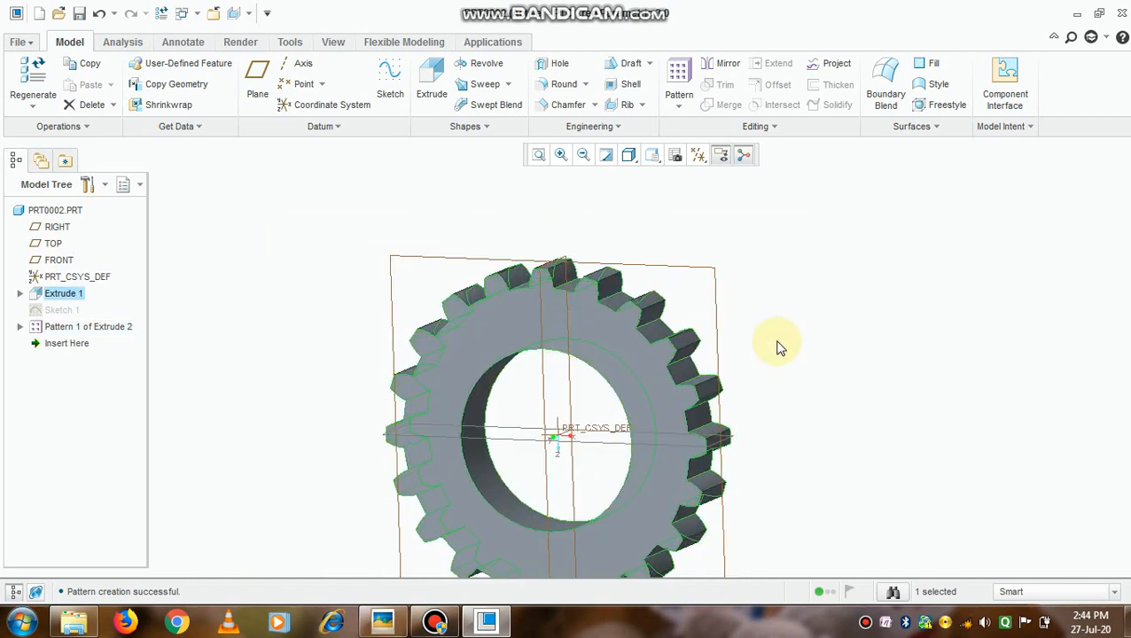
pyautogui.scroll(-2, 777, 348)
pyautogui.click(564, 362)
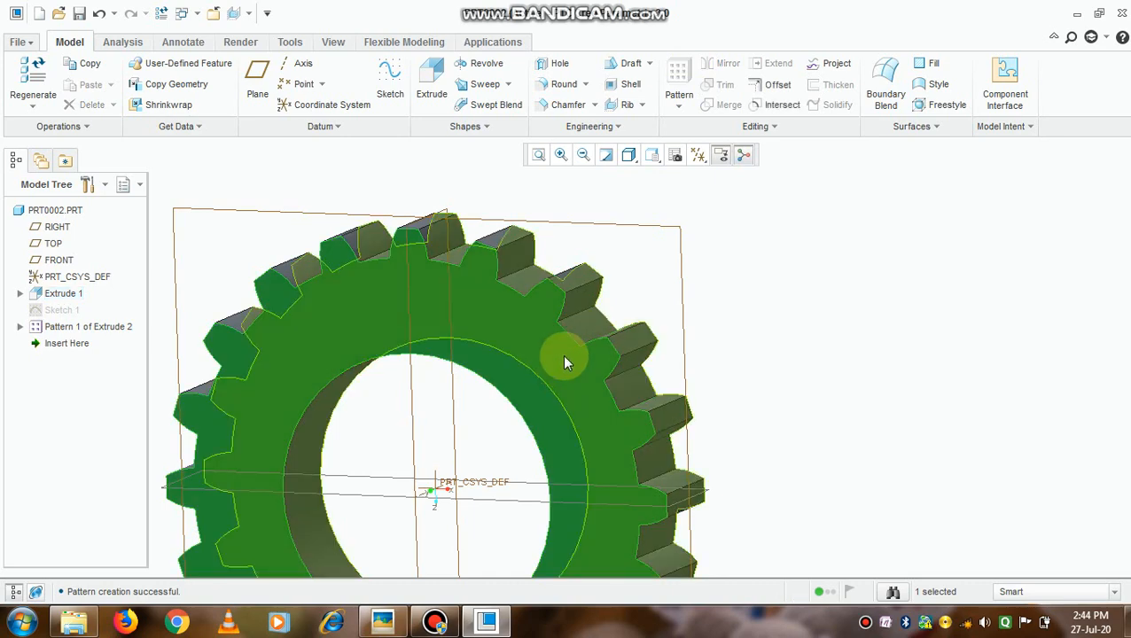
pyautogui.scroll(3, 716, 274)
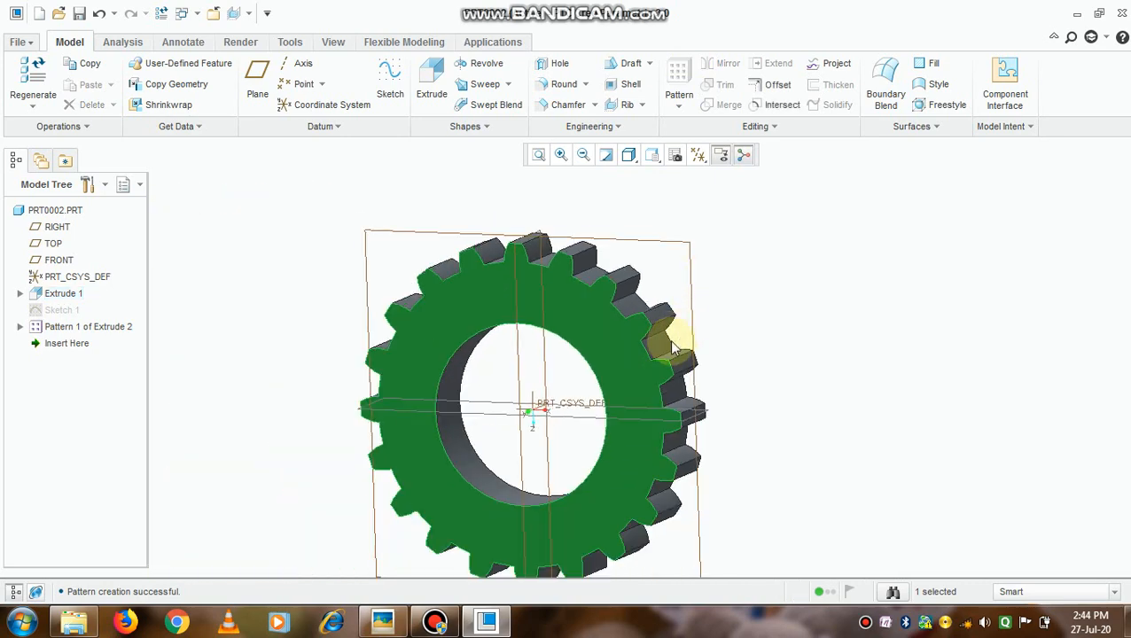
pyautogui.click(669, 348)
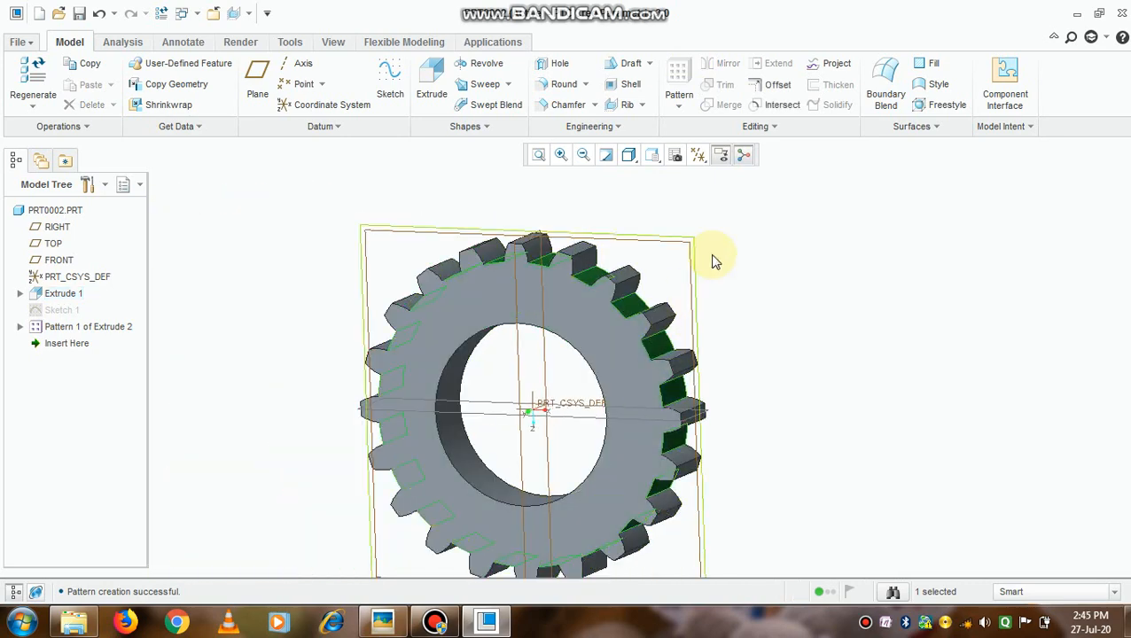
pyautogui.scroll(-2, 716, 261)
pyautogui.scroll(3, 709, 277)
pyautogui.scroll(-3, 578, 480)
pyautogui.scroll(3, 586, 424)
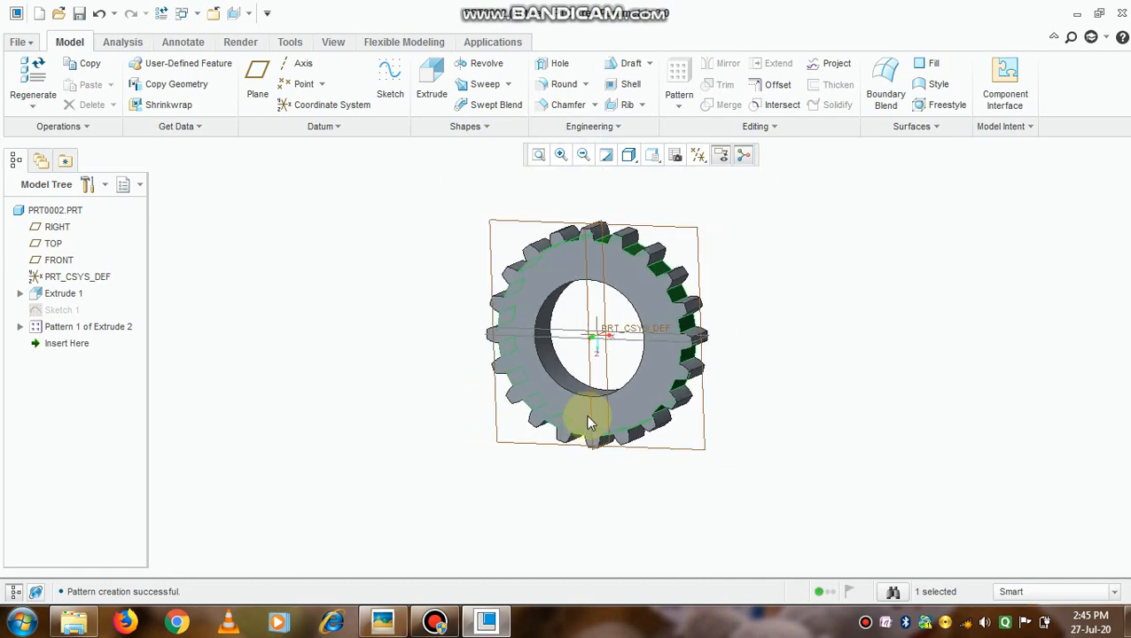
pyautogui.scroll(-1, 586, 415)
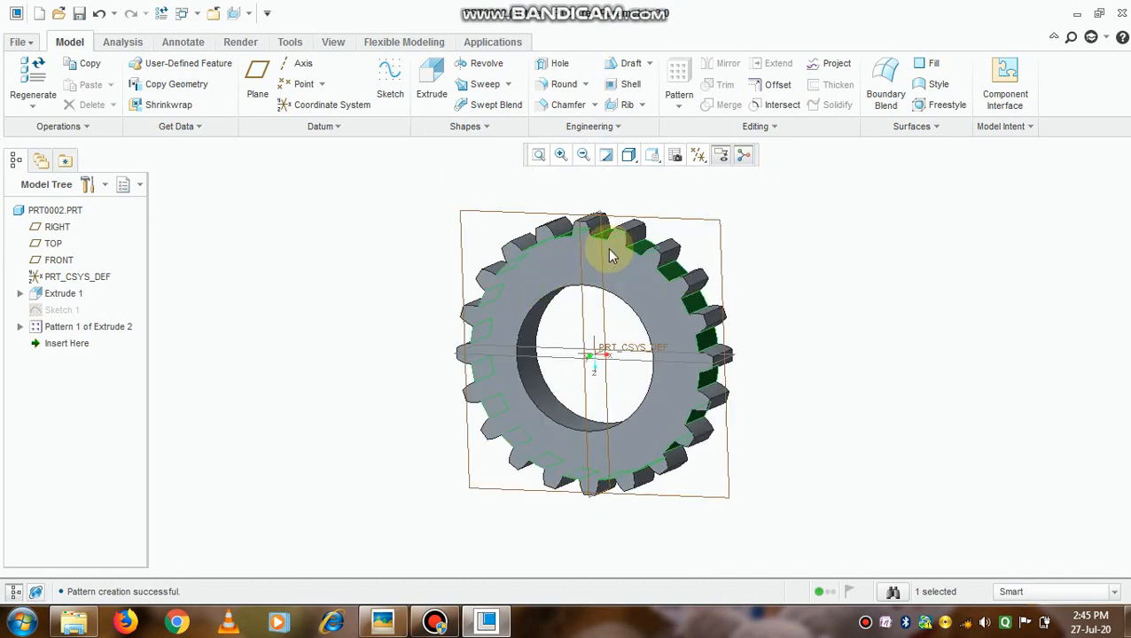
# Try the Shading With Reflections display style on the gear and switch to plain Shading
pyautogui.click(632, 159)
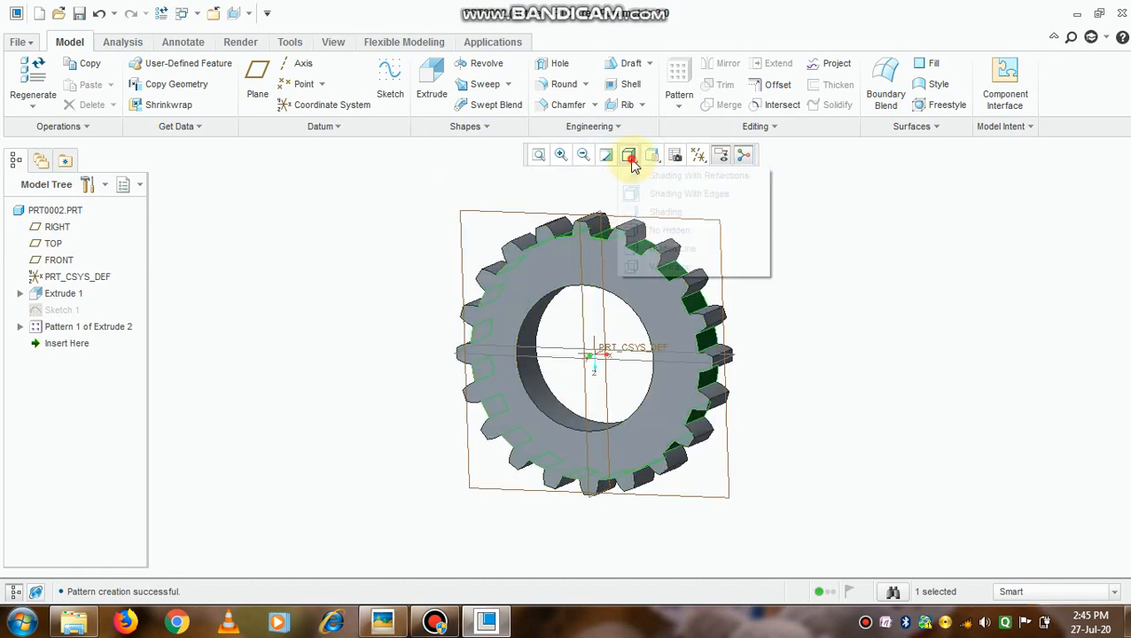
pyautogui.click(647, 178)
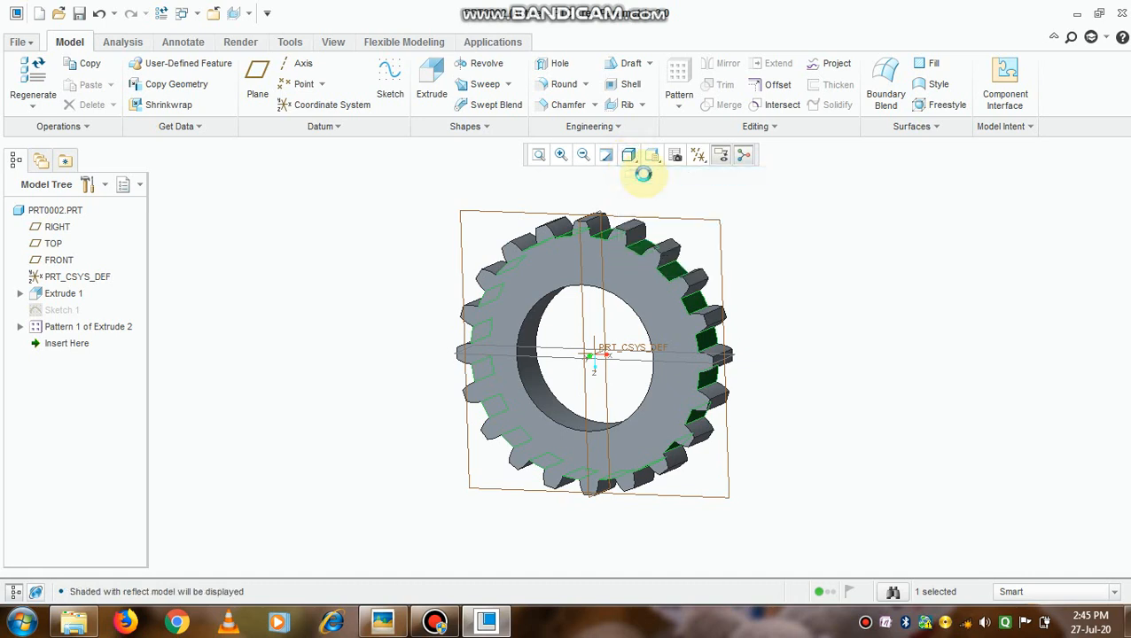
pyautogui.click(665, 412)
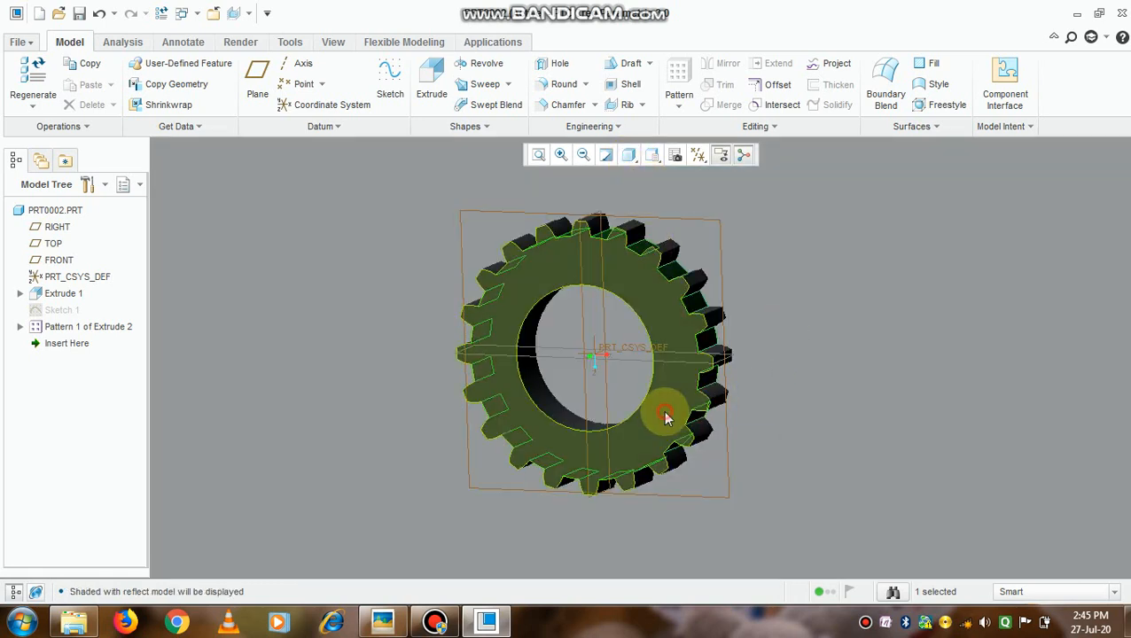
pyautogui.click(630, 158)
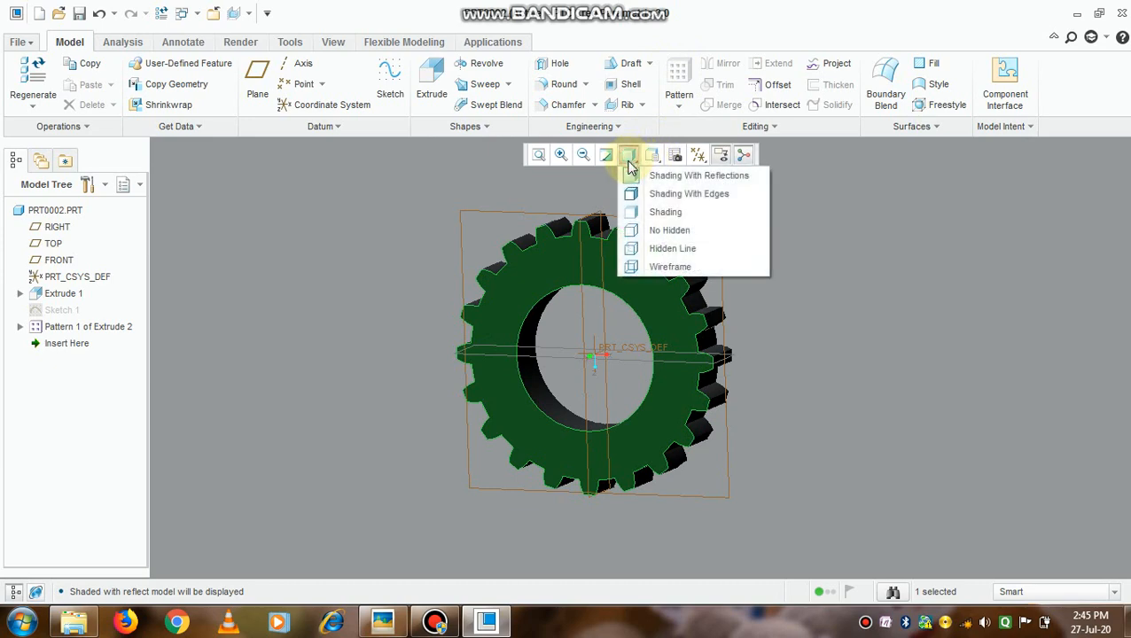
pyautogui.click(656, 214)
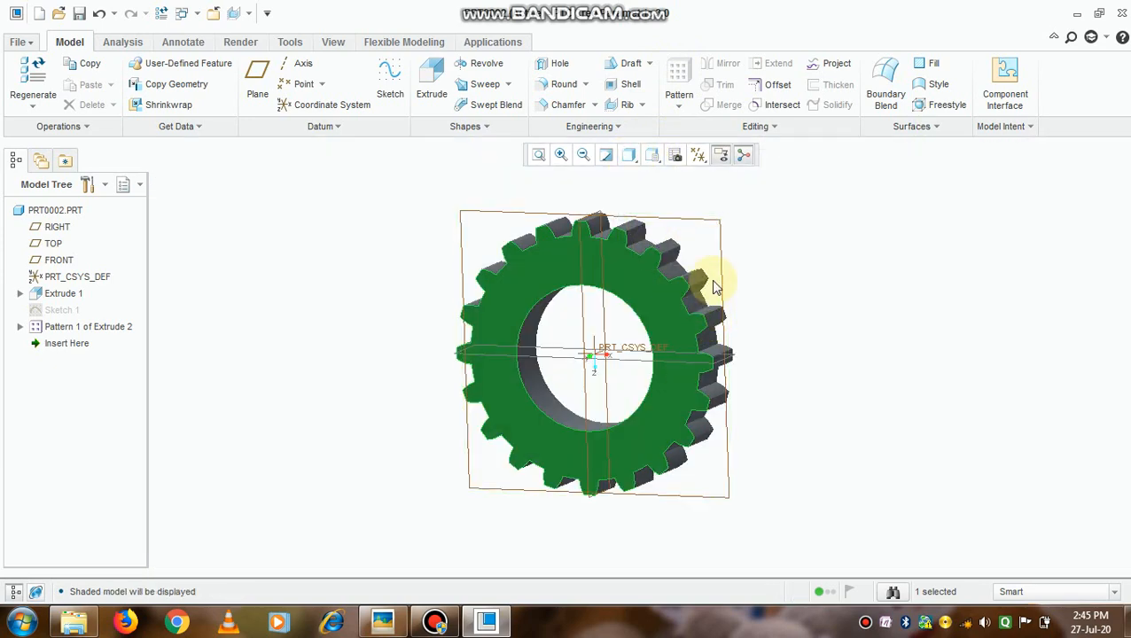
# Examine the shaded gear's teeth, faces and bore from several directions
pyautogui.scroll(3, 699, 306)
pyautogui.click(692, 305)
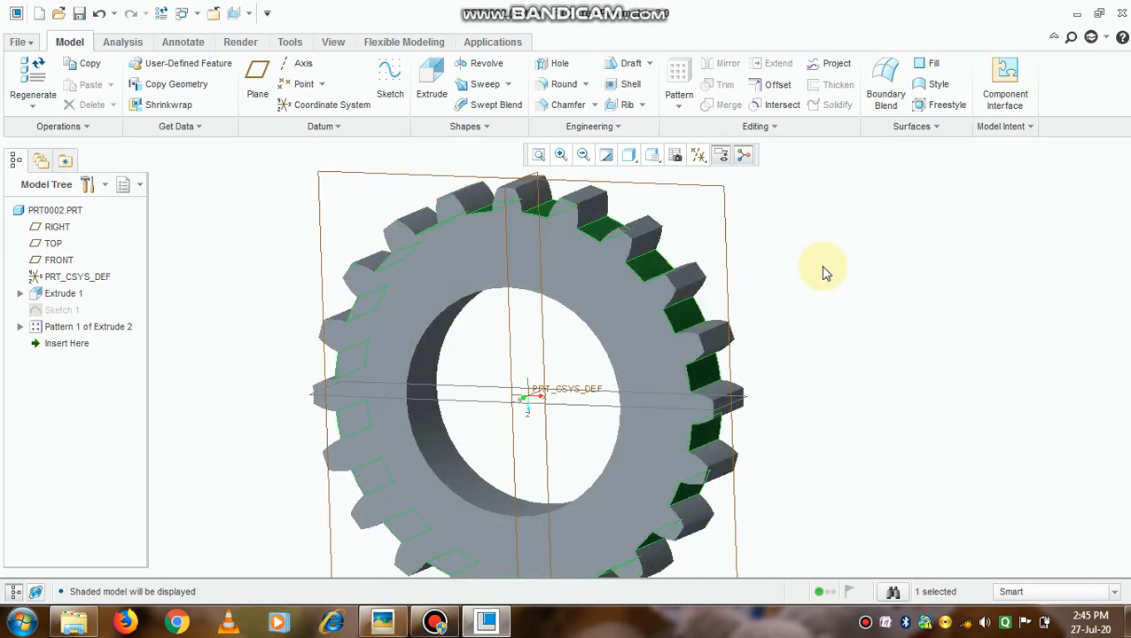
pyautogui.click(719, 344)
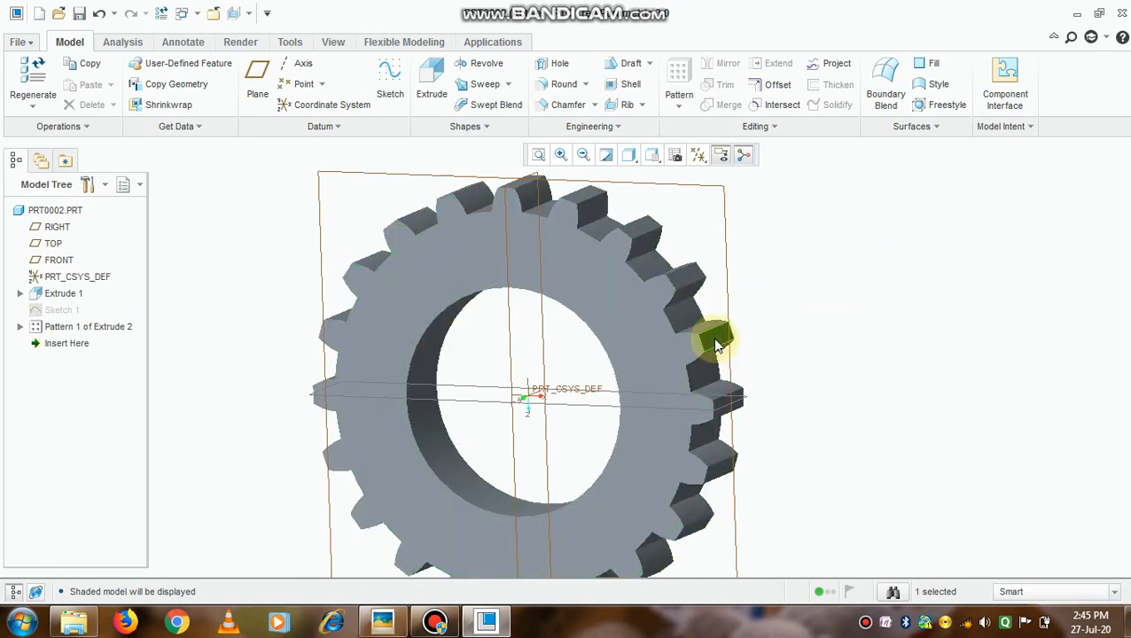
pyautogui.moveTo(745, 336); pyautogui.dragTo(724, 89, button='middle')
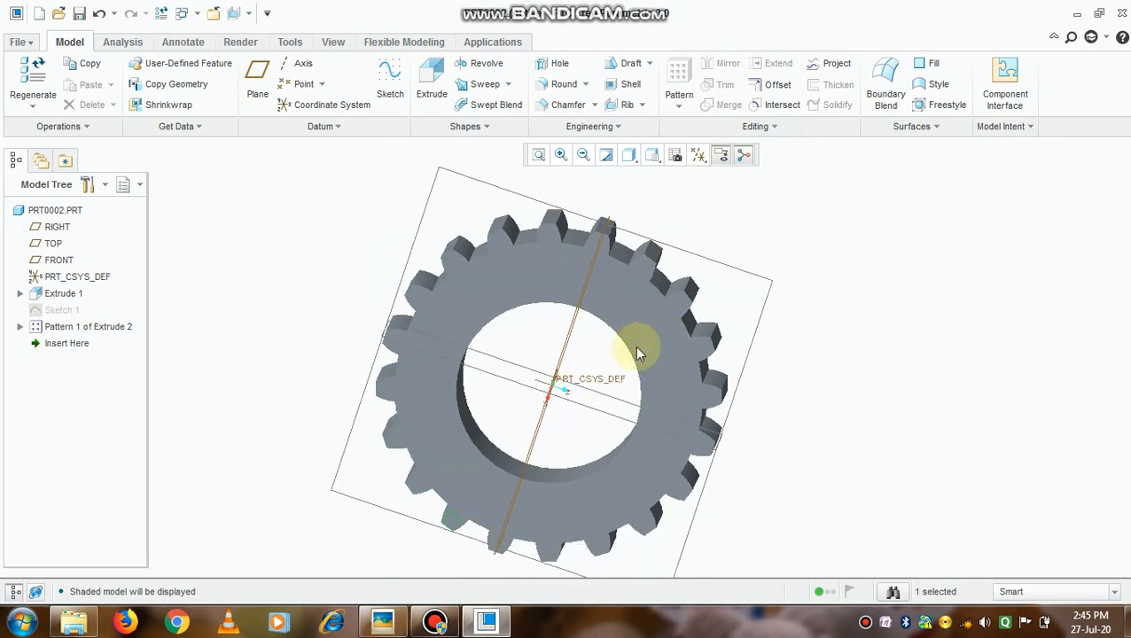
pyautogui.moveTo(601, 366)
pyautogui.mouseDown(button='middle')
pyautogui.moveTo(586, 361)
pyautogui.moveTo(619, 339)
pyautogui.moveTo(596, 391)
pyautogui.moveTo(579, 353)
pyautogui.moveTo(586, 372)
pyautogui.mouseUp(button='middle')
pyautogui.scroll(3, 576, 354)
pyautogui.scroll(-3, 577, 356)
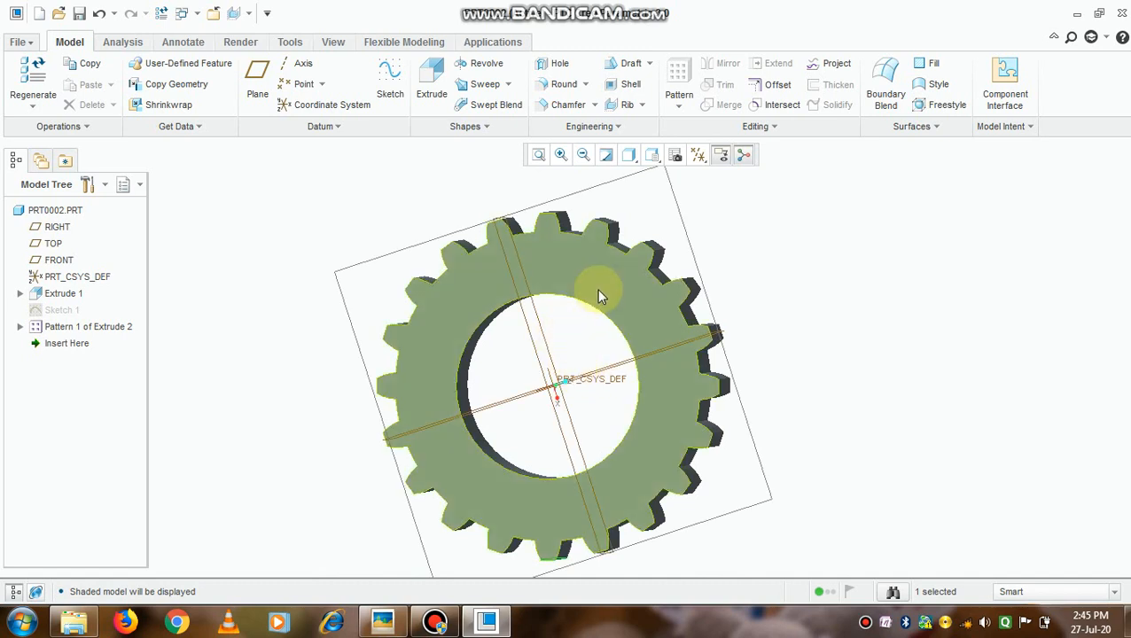
pyautogui.moveTo(730, 298)
pyautogui.mouseDown(button='middle')
pyautogui.moveTo(738, 336)
pyautogui.moveTo(750, 322)
pyautogui.moveTo(741, 312)
pyautogui.mouseUp(button='middle')
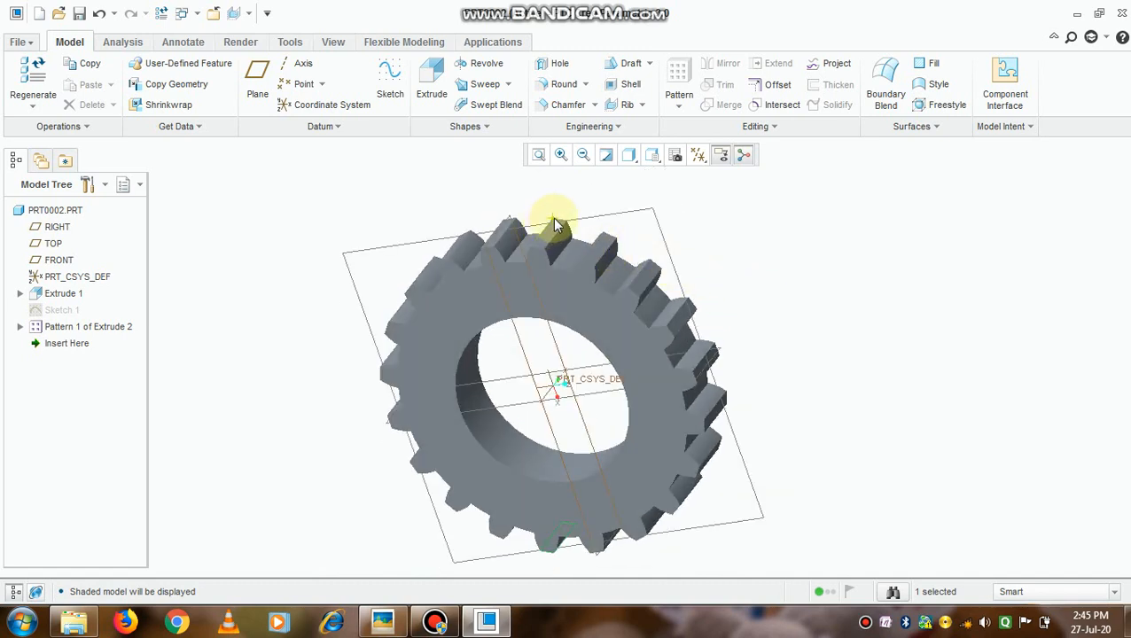
pyautogui.scroll(-1, 563, 373)
pyautogui.moveTo(564, 372); pyautogui.dragTo(568, 344, button='middle')
pyautogui.scroll(3, 567, 344)
pyautogui.moveTo(532, 379); pyautogui.dragTo(592, 397, button='middle')
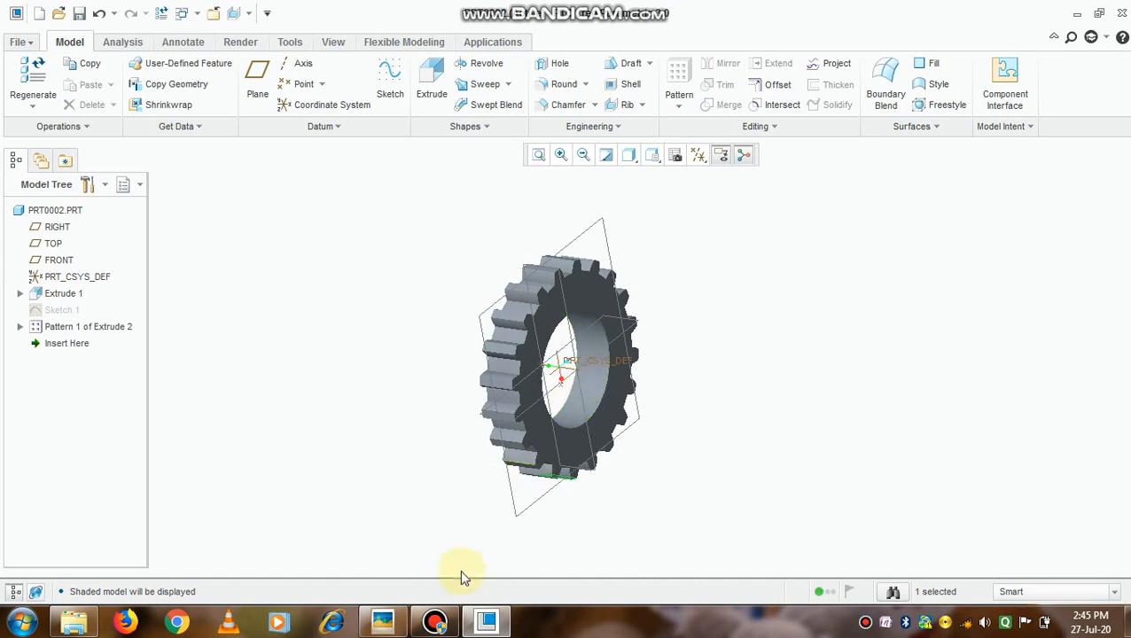
# Switch to Picasa Photo Viewer to view the reference gear picture, and compare the model in Creo from a similar angle
pyautogui.click(383, 623)
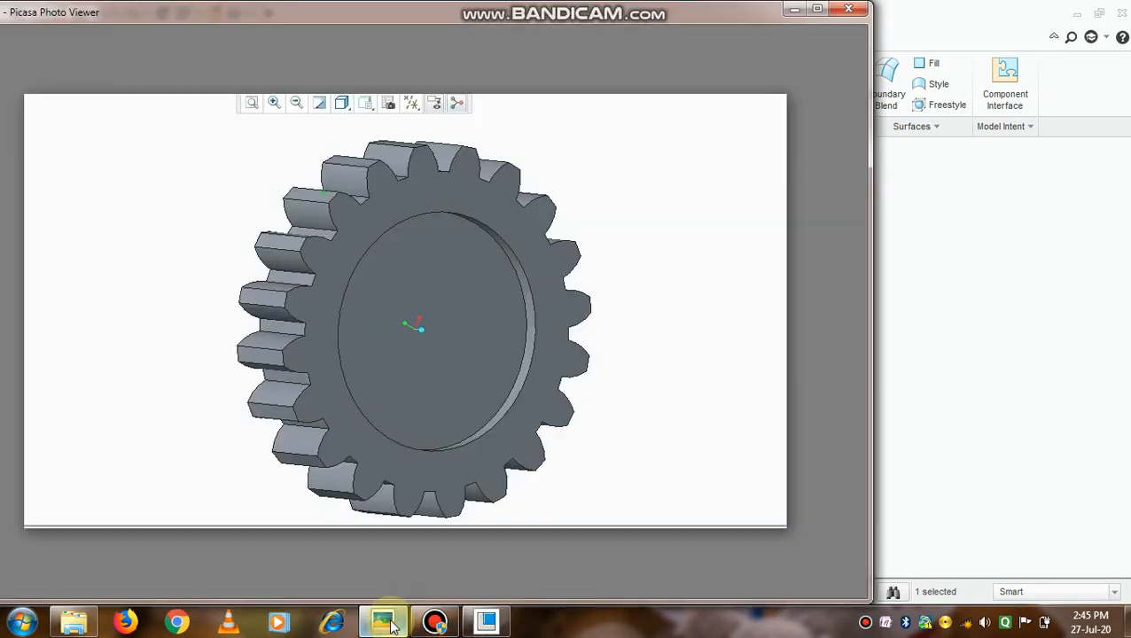
pyautogui.click(429, 575)
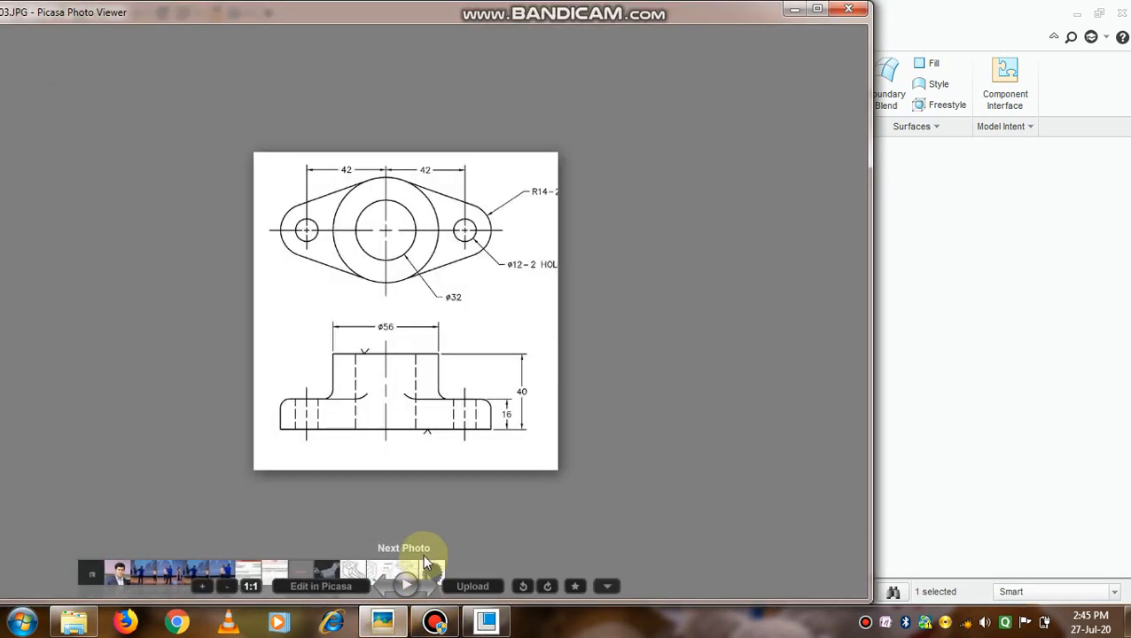
pyautogui.click(795, 11)
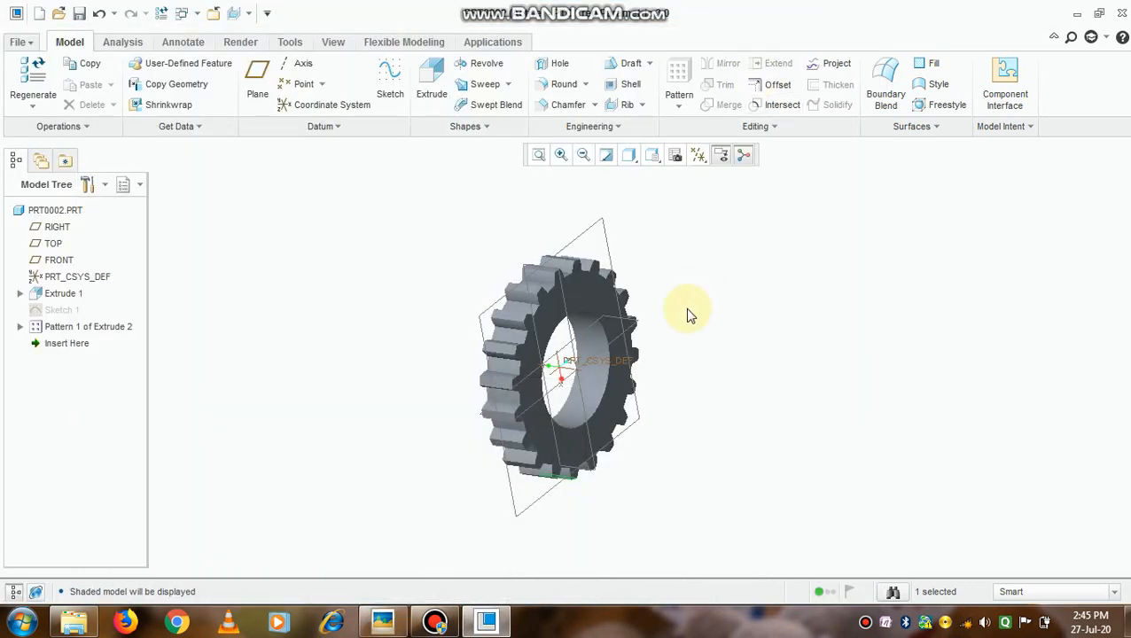
pyautogui.moveTo(607, 350)
pyautogui.mouseDown(button='middle')
pyautogui.moveTo(598, 339)
pyautogui.moveTo(585, 349)
pyautogui.mouseUp(button='middle')
pyautogui.scroll(2, 577, 364)
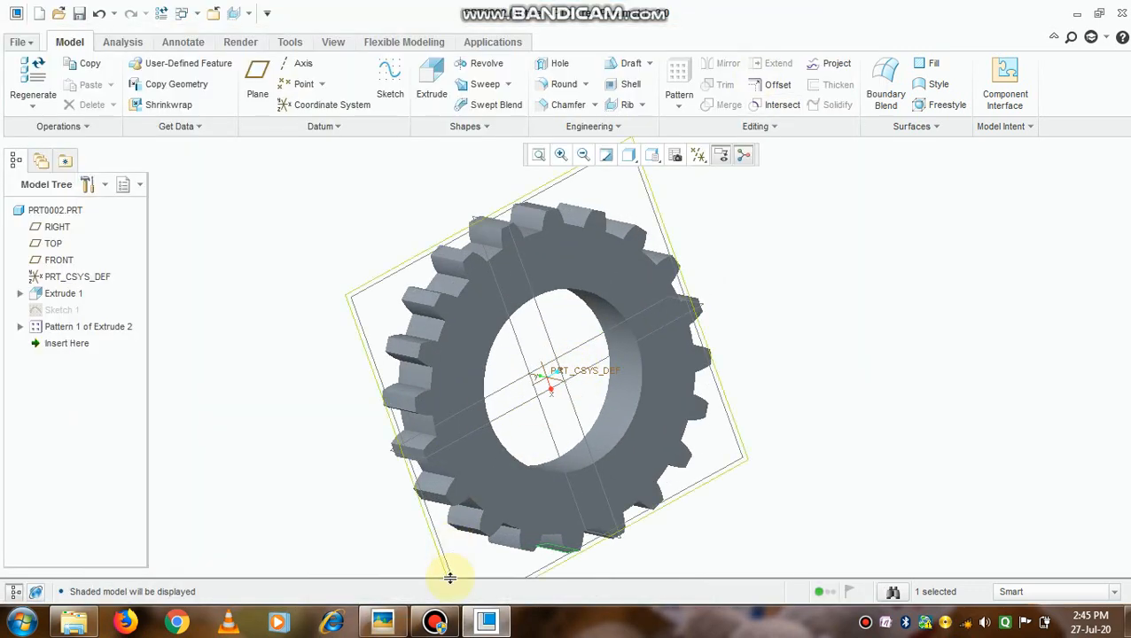